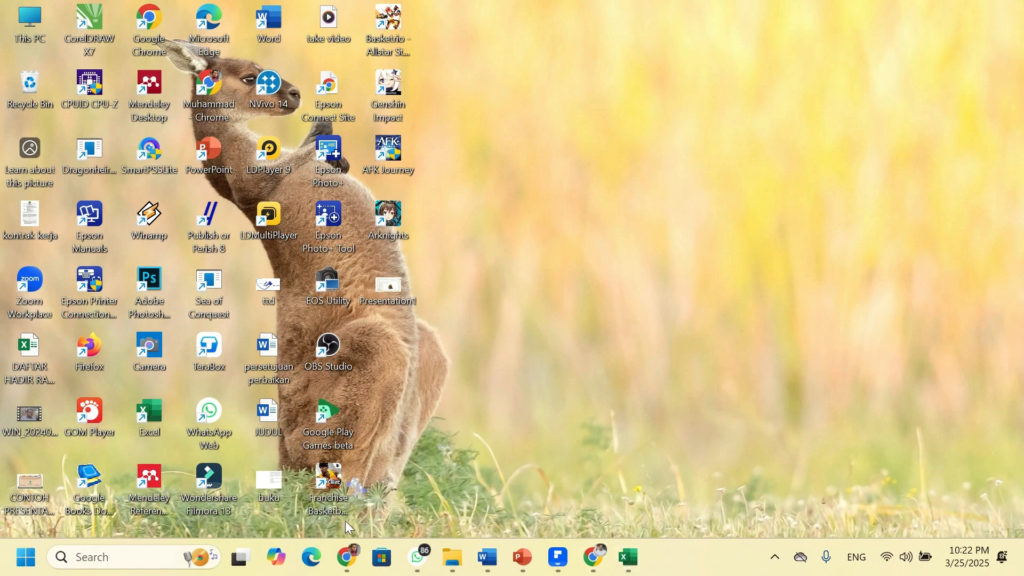
# - Load pmb.inkhas.ac.id in Chrome to reach the PMB INKHAS admissions home page
pyautogui.moveTo(357, 558)
pyautogui.click(598, 560)
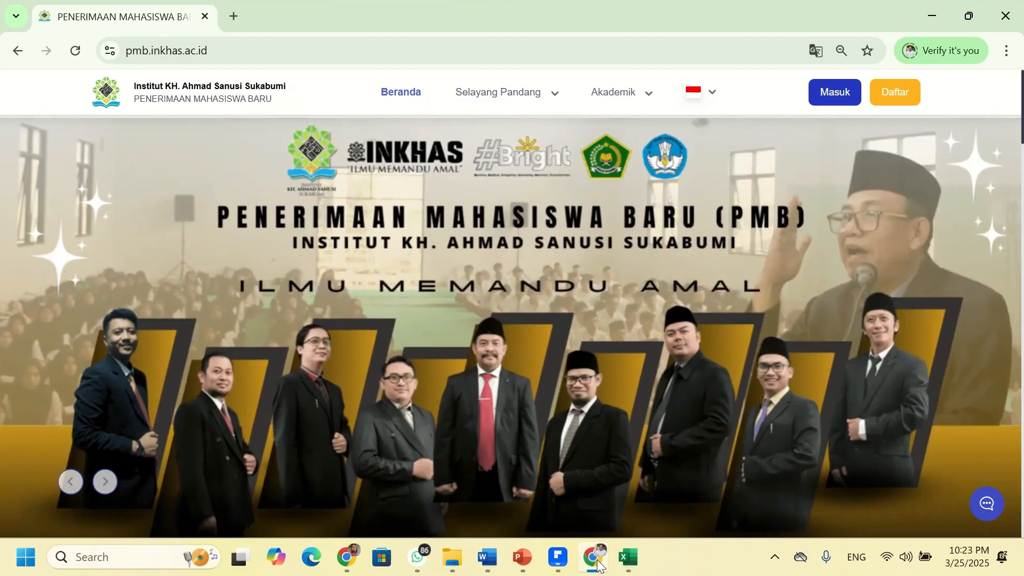
pyautogui.click(361, 55)
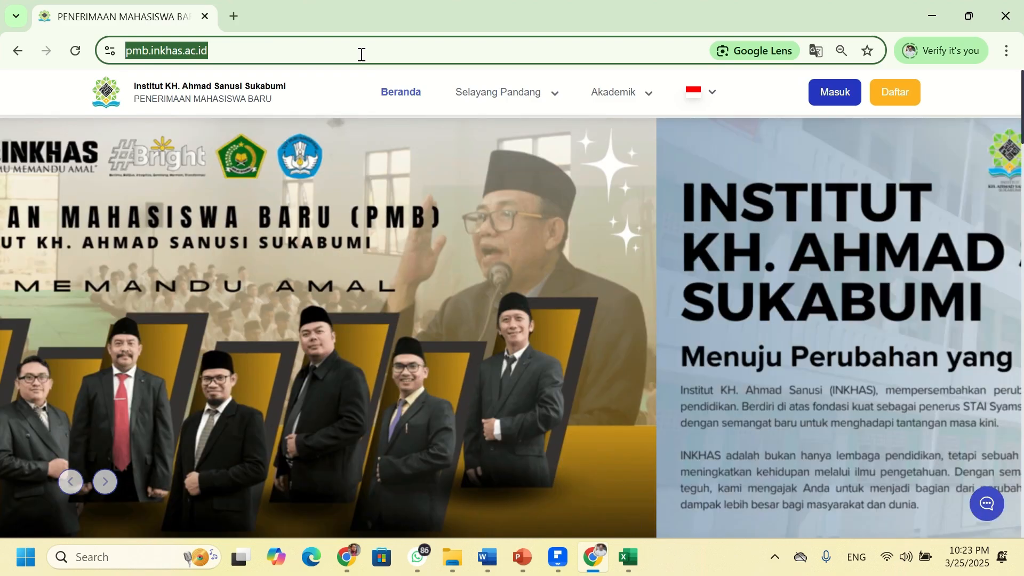
pyautogui.write('P')
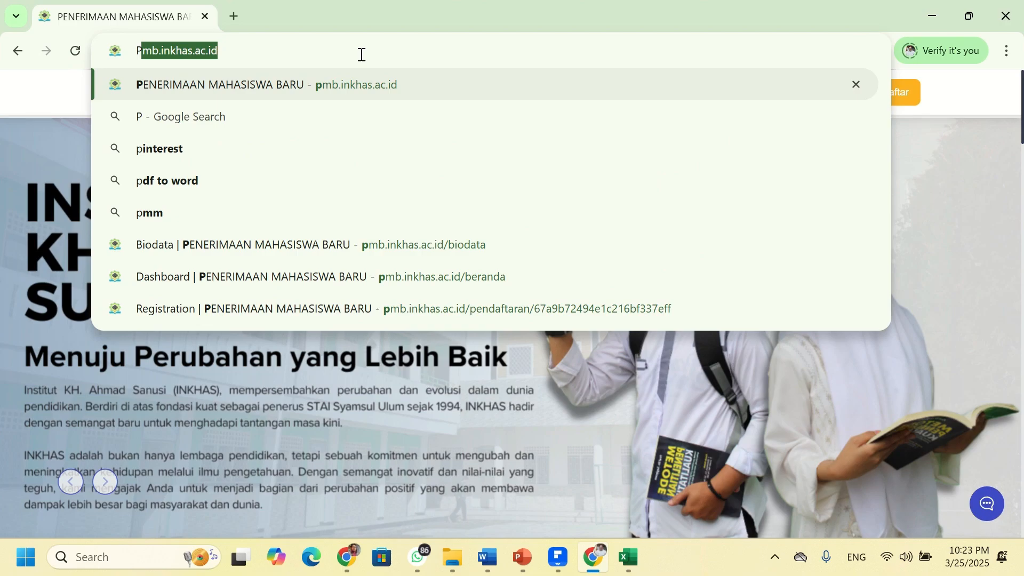
pyautogui.write('mb.inkhas')
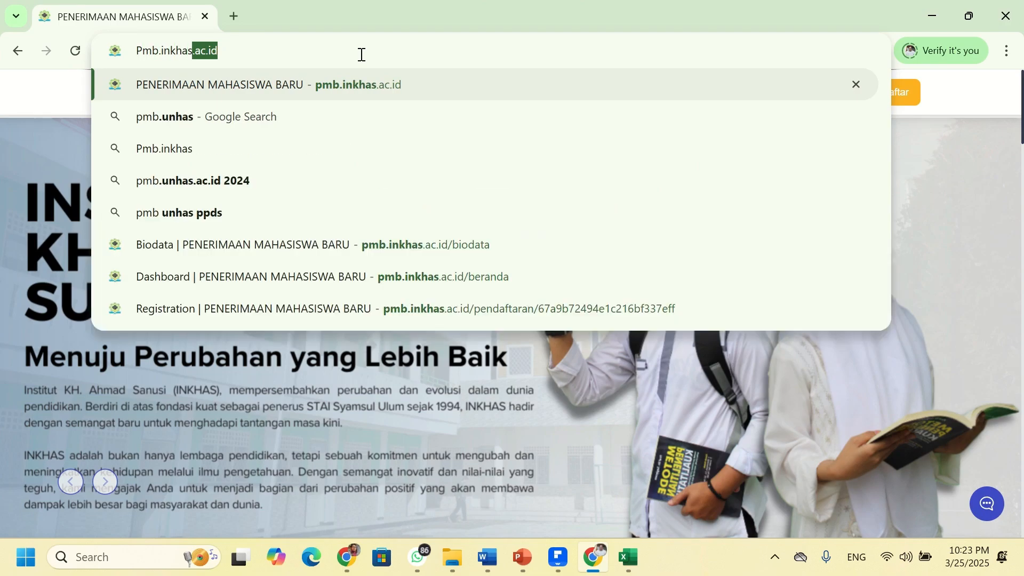
pyautogui.write('.ac.id')
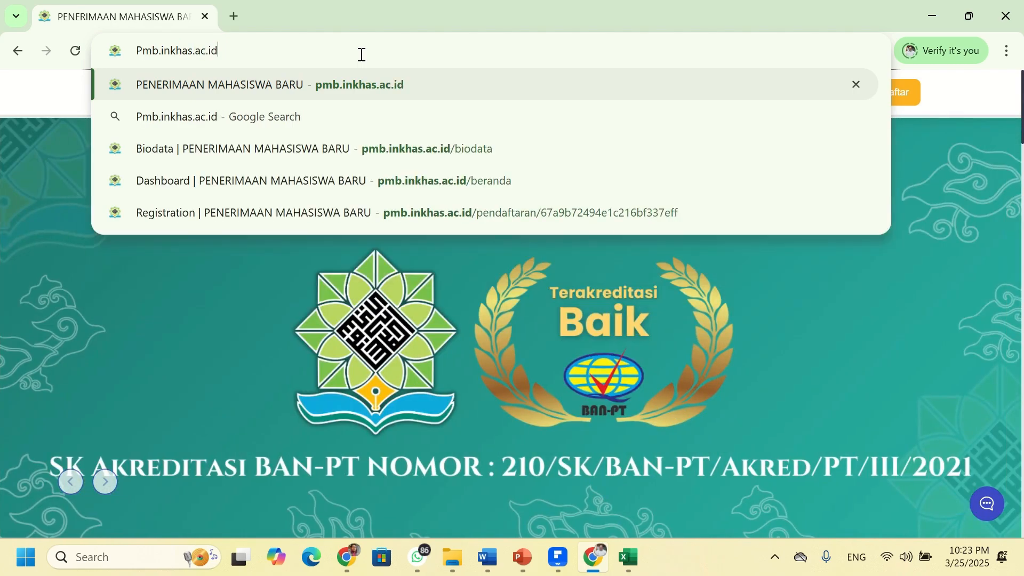
pyautogui.press('Return')
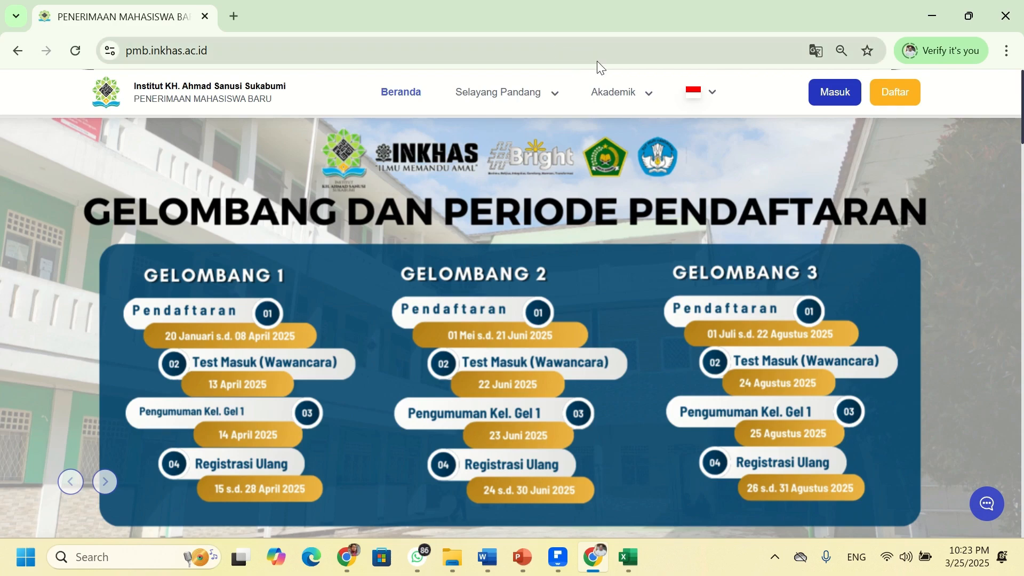
# - Go to the Daftar registration page, look over it, and start on the Nama Lengkap field
pyautogui.click(910, 102)
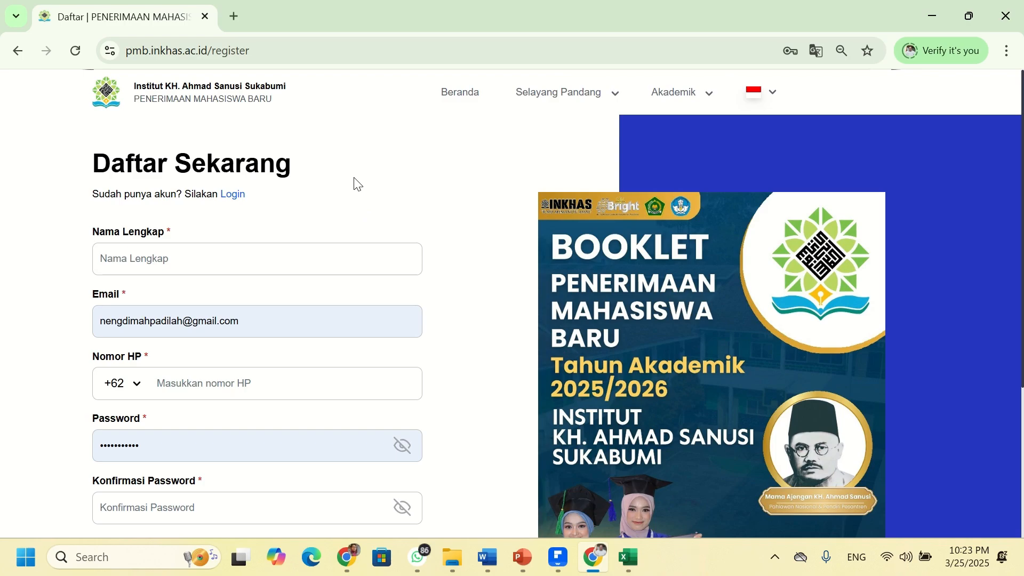
pyautogui.scroll(-4, 358, 184)
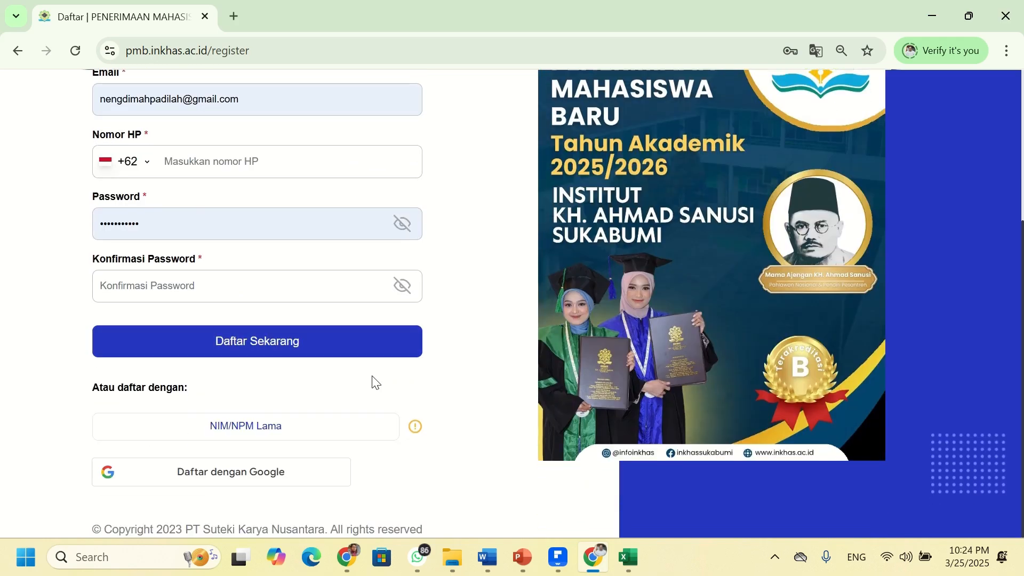
pyautogui.scroll(4, 374, 384)
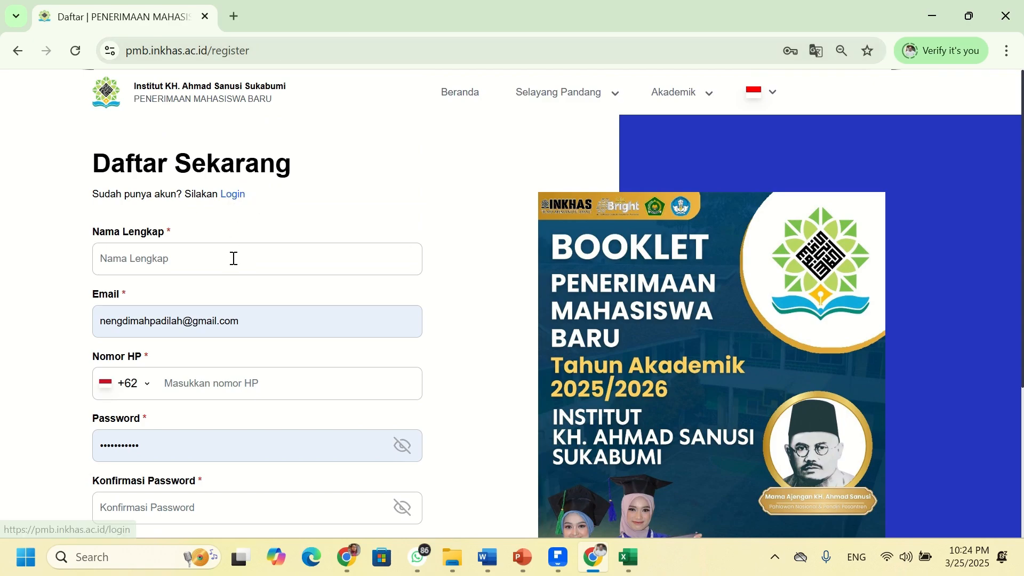
pyautogui.scroll(-2, 219, 213)
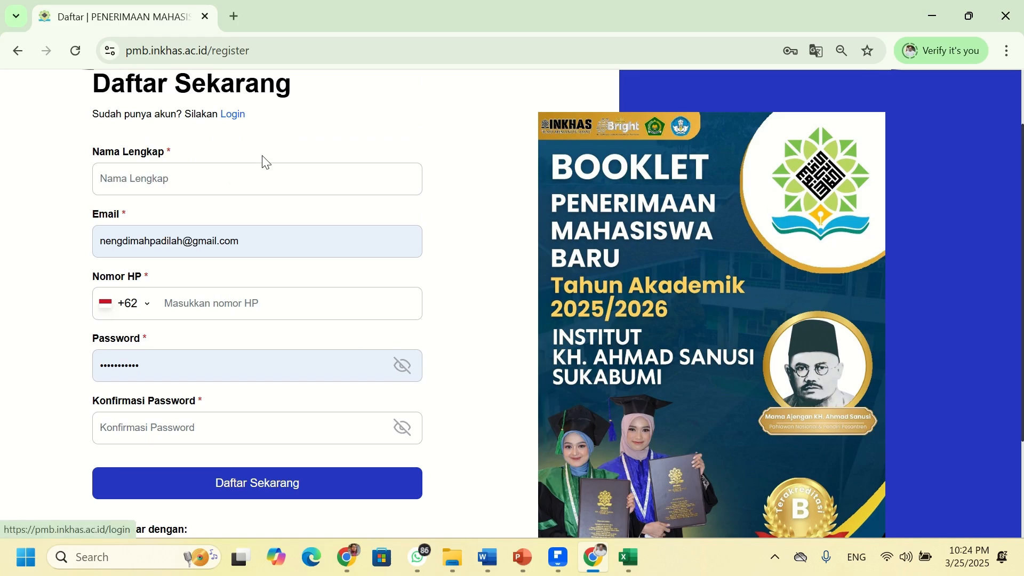
pyautogui.scroll(2, 261, 160)
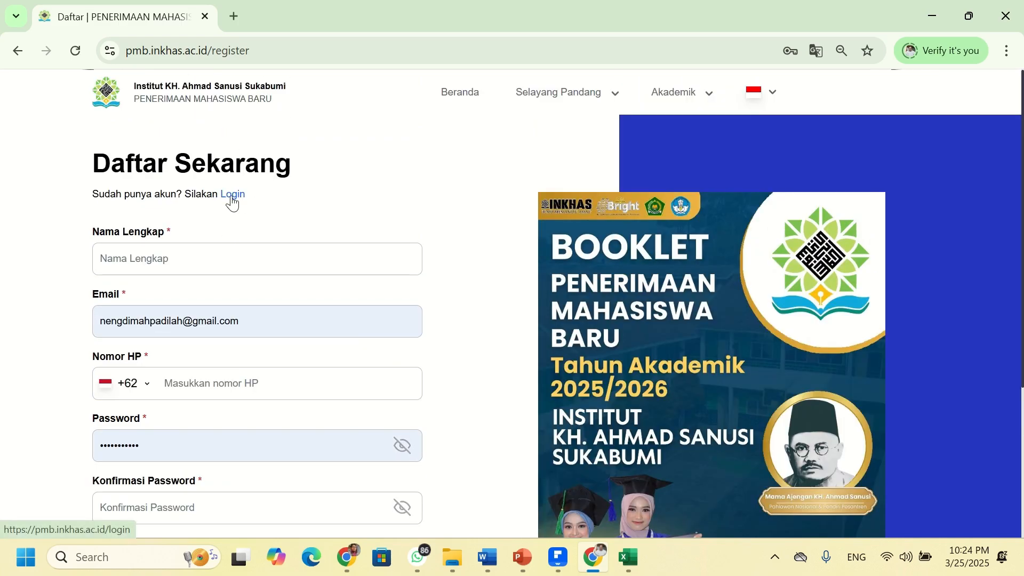
pyautogui.click(147, 256)
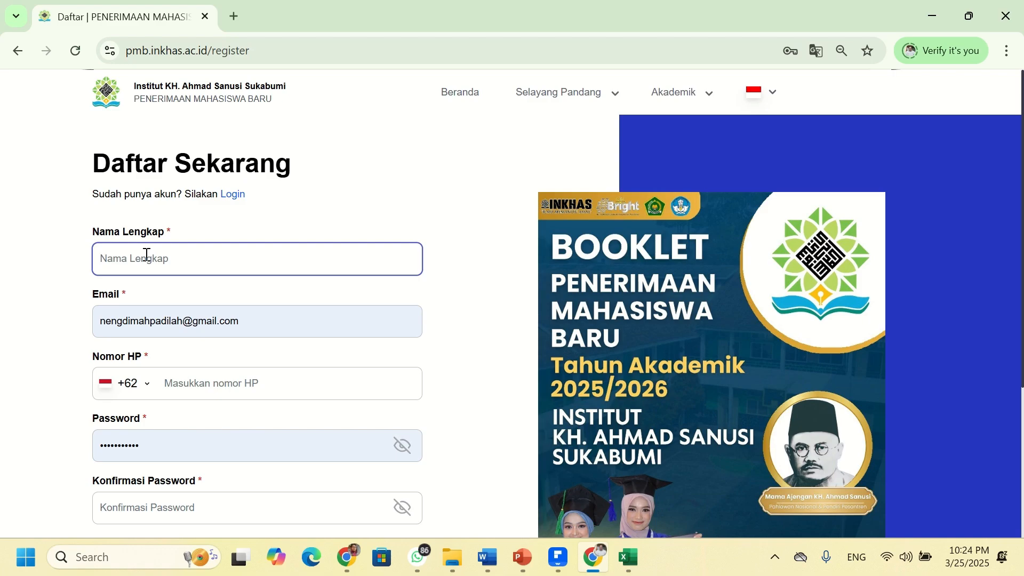
# - Enter the applicant's full name in Nama Lengkap, correcting the typos
pyautogui.click(120, 255)
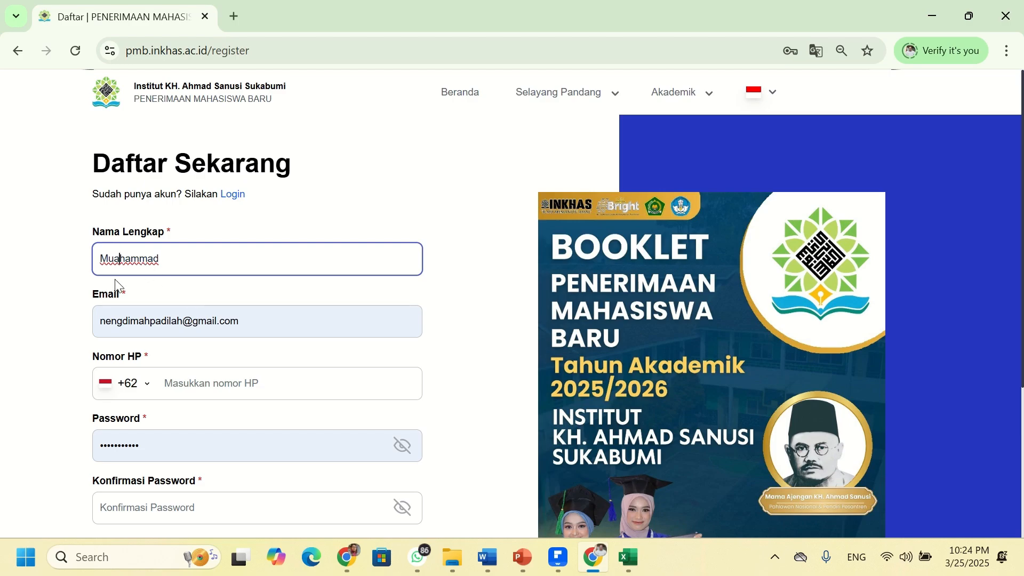
pyautogui.press('BackSpace')
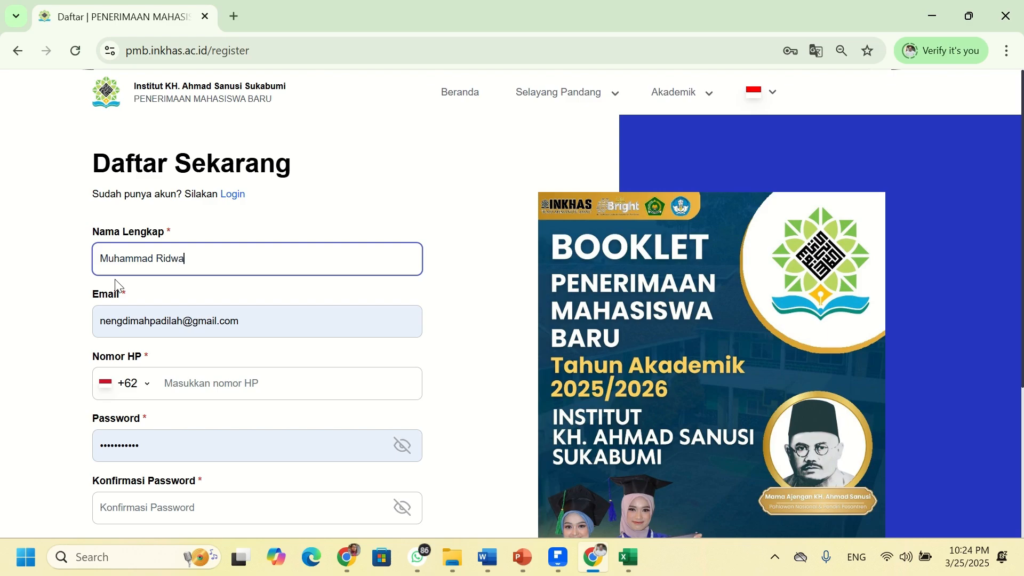
# - Replace the autofilled Email with the applicant's institutional e-mail address
pyautogui.click(254, 325)
pyautogui.moveTo(254, 325); pyautogui.dragTo(90, 330)
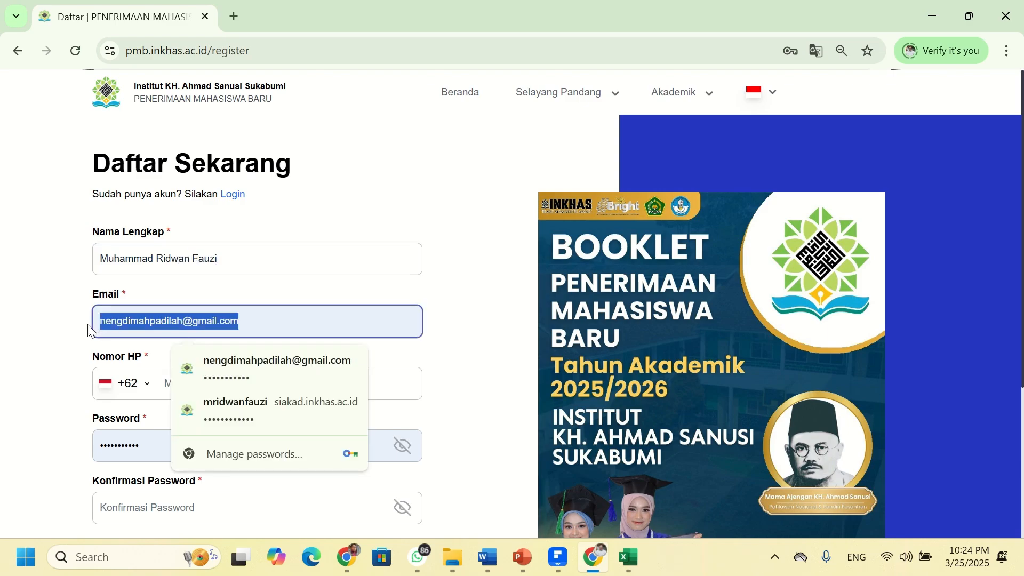
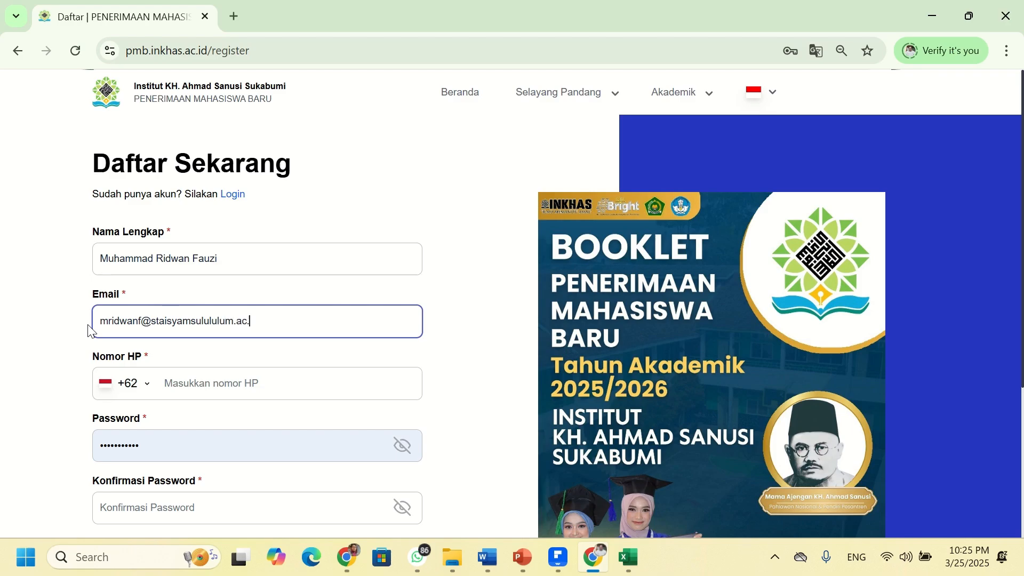
# - Fill in the applicant's phone number in Nomor HP
pyautogui.click(201, 378)
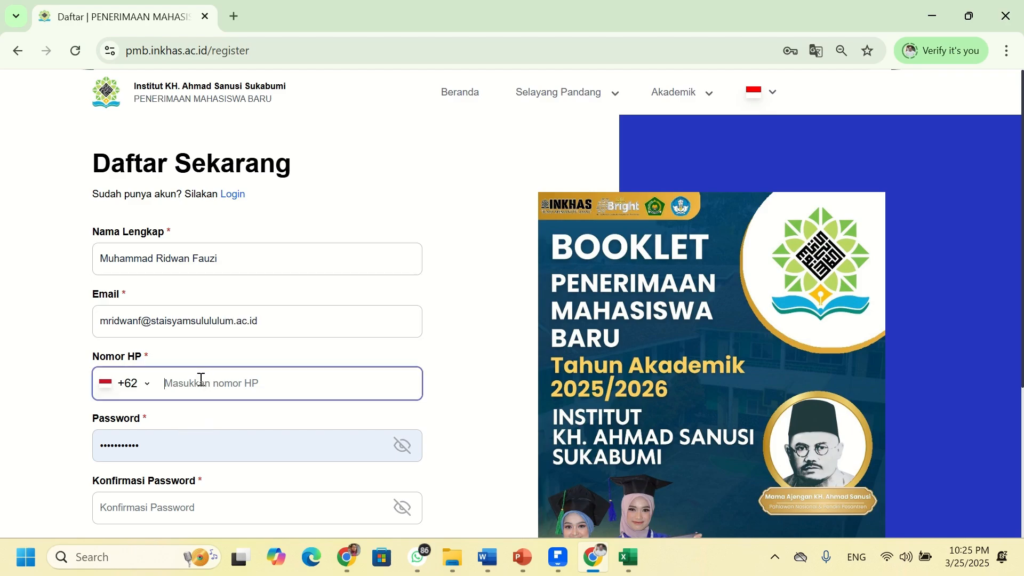
# - Clear the autofilled Password and enter the new account password
pyautogui.click(251, 459)
pyautogui.click(401, 460)
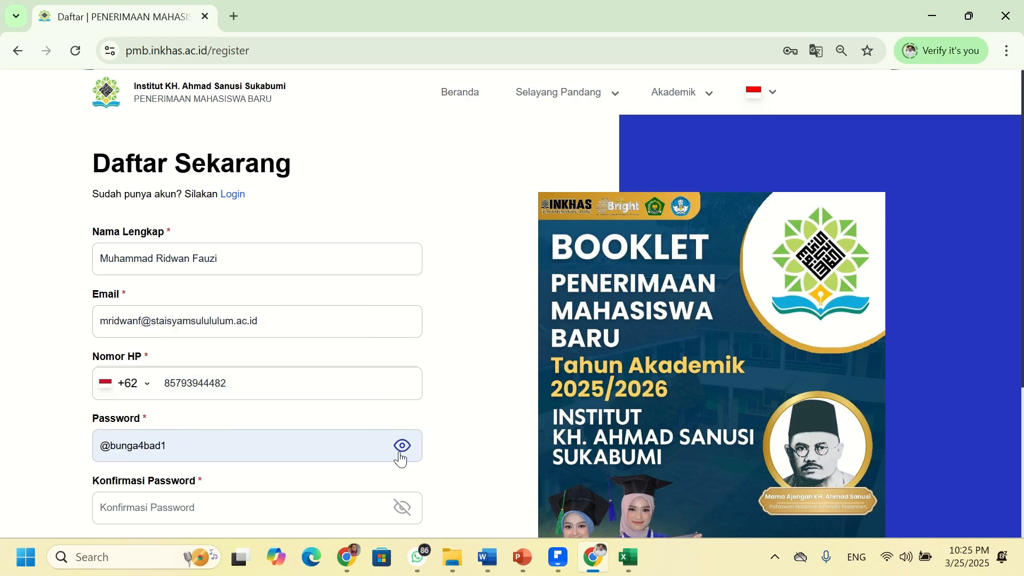
pyautogui.moveTo(240, 449); pyautogui.dragTo(59, 444)
pyautogui.press('BackSpace')
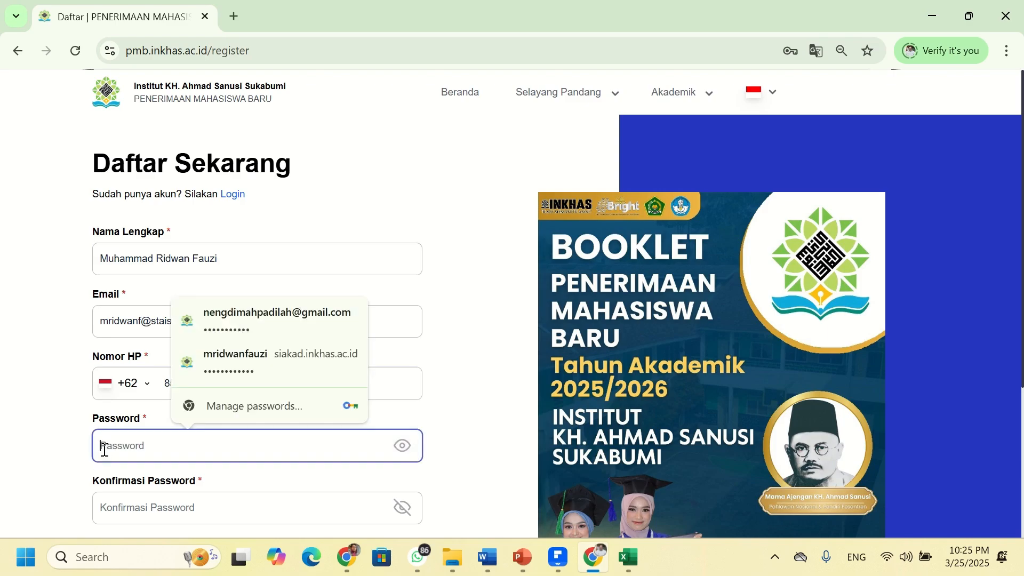
pyautogui.write('@')
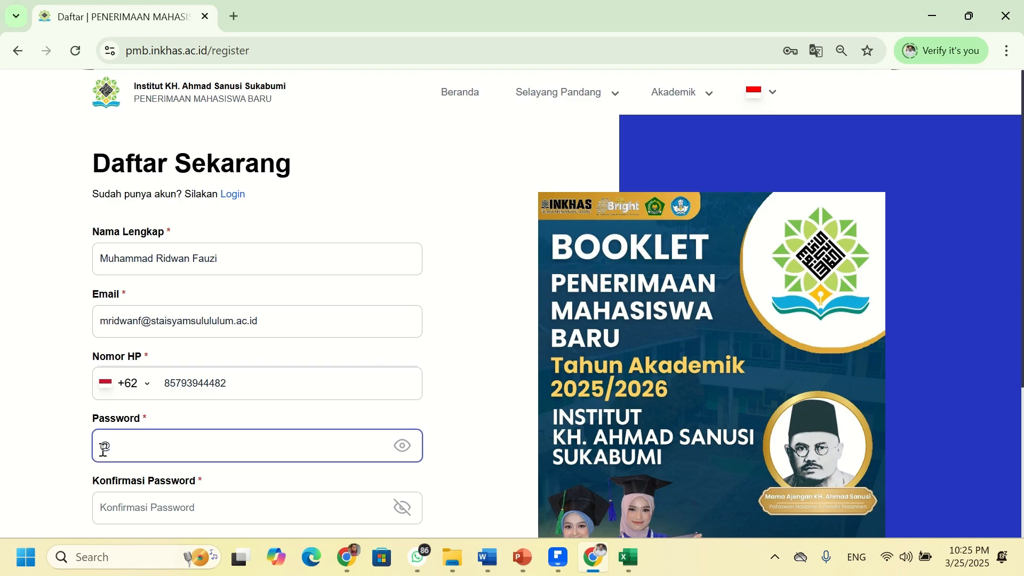
pyautogui.click(404, 447)
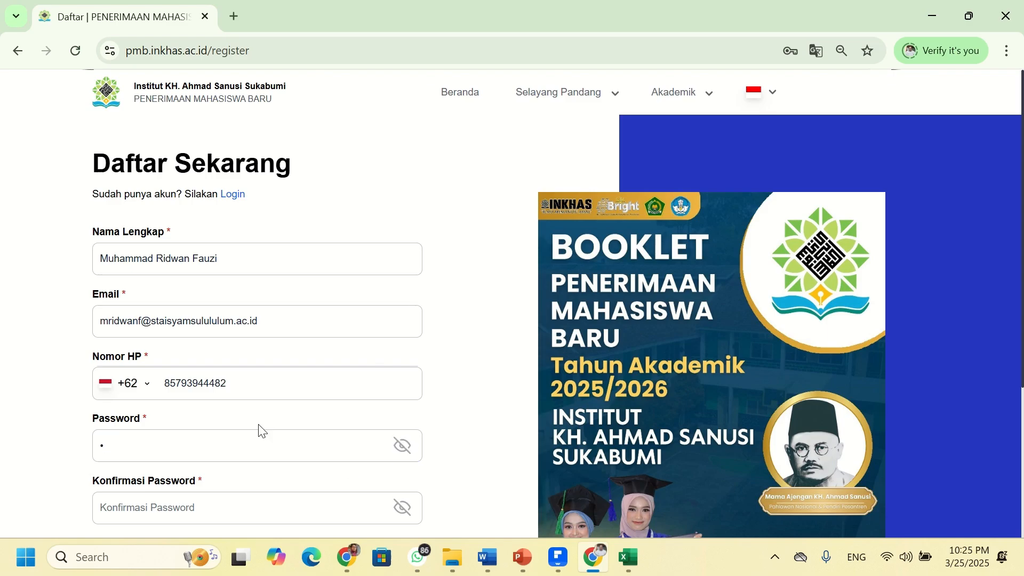
pyautogui.scroll(-3, 261, 431)
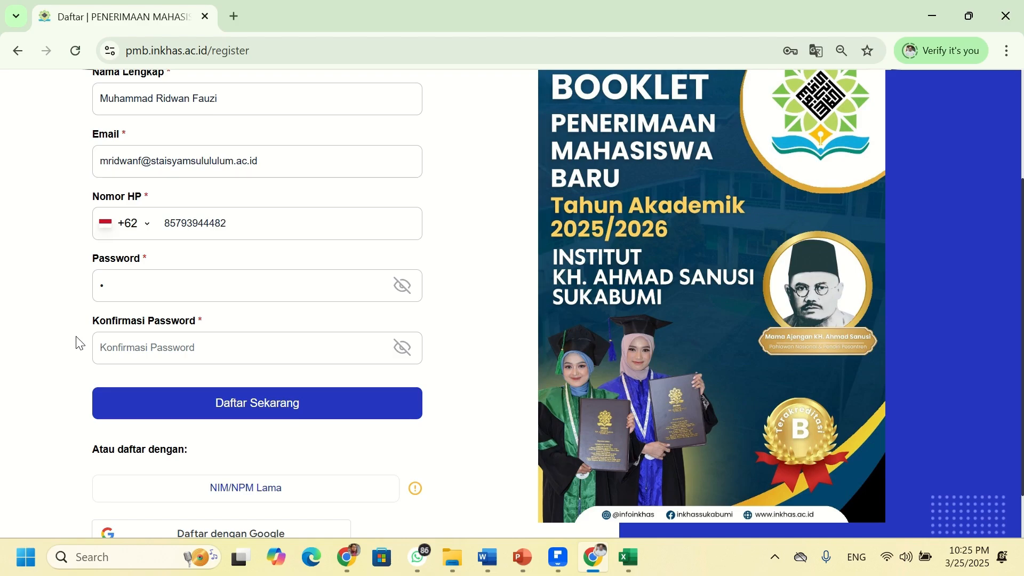
pyautogui.click(176, 279)
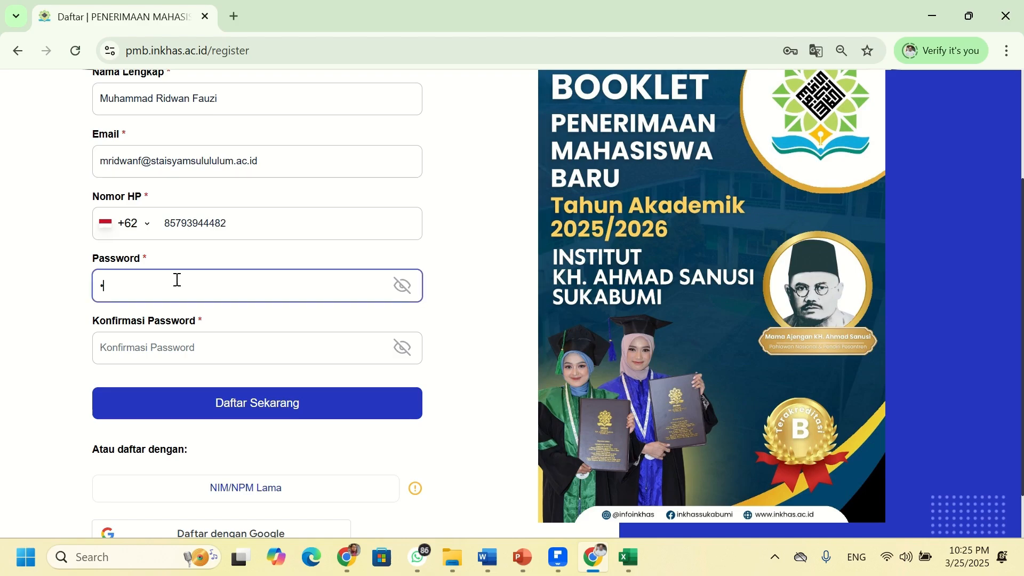
pyautogui.press('BackSpace')
pyautogui.write('•••••••••')
# - Repeat the password in Konfirmasi Password and review the completed form
pyautogui.click(226, 345)
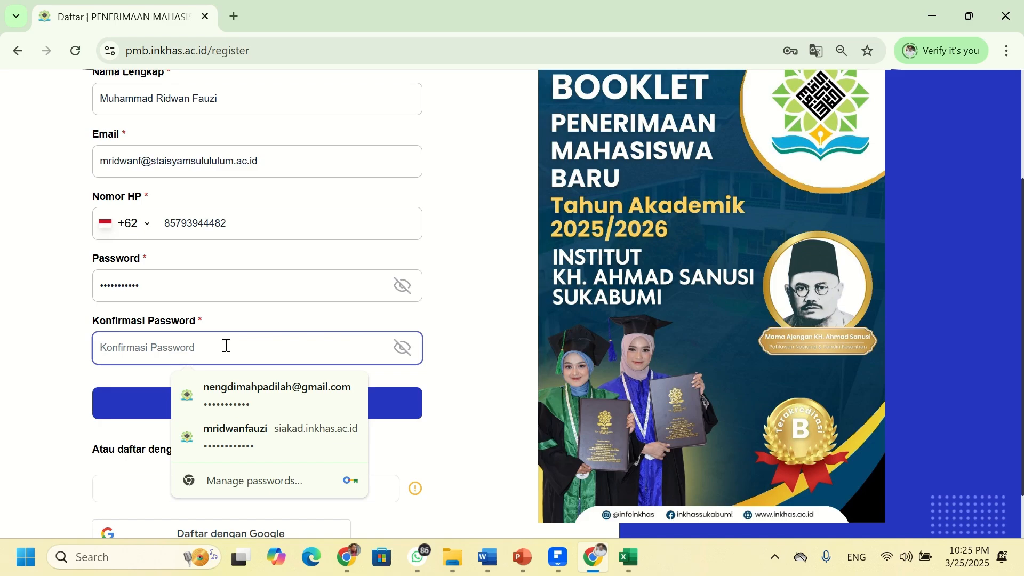
pyautogui.write('•')
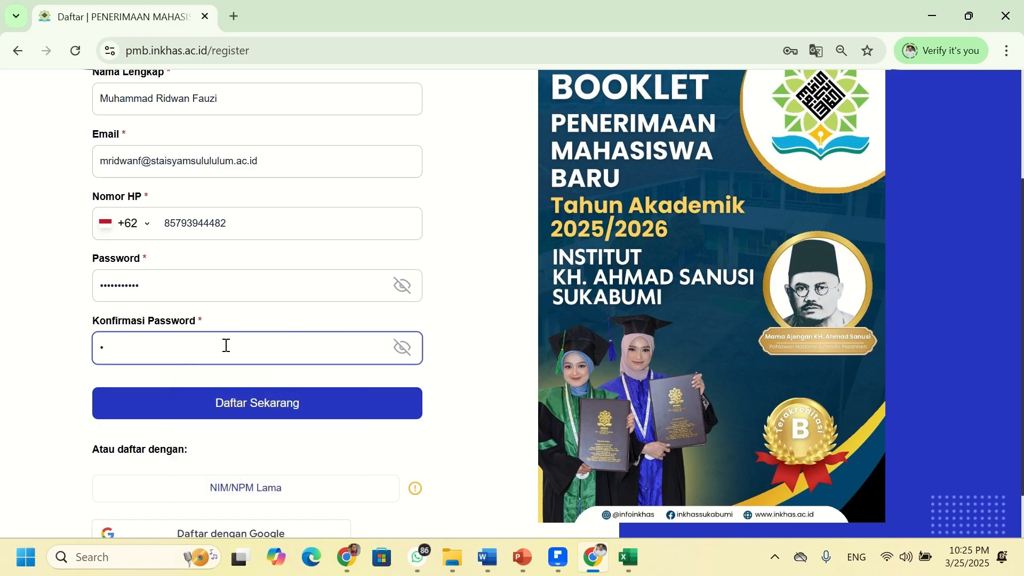
pyautogui.write('••••••••••')
pyautogui.scroll(-1, 224, 373)
pyautogui.scroll(3, 221, 357)
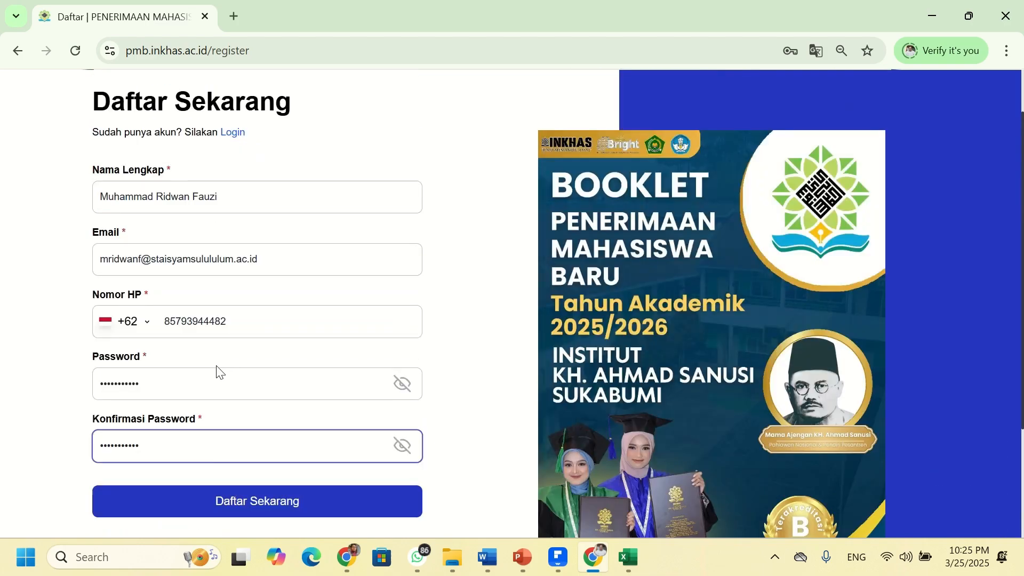
pyautogui.scroll(-1, 217, 372)
pyautogui.scroll(1, 216, 367)
pyautogui.scroll(-2, 213, 369)
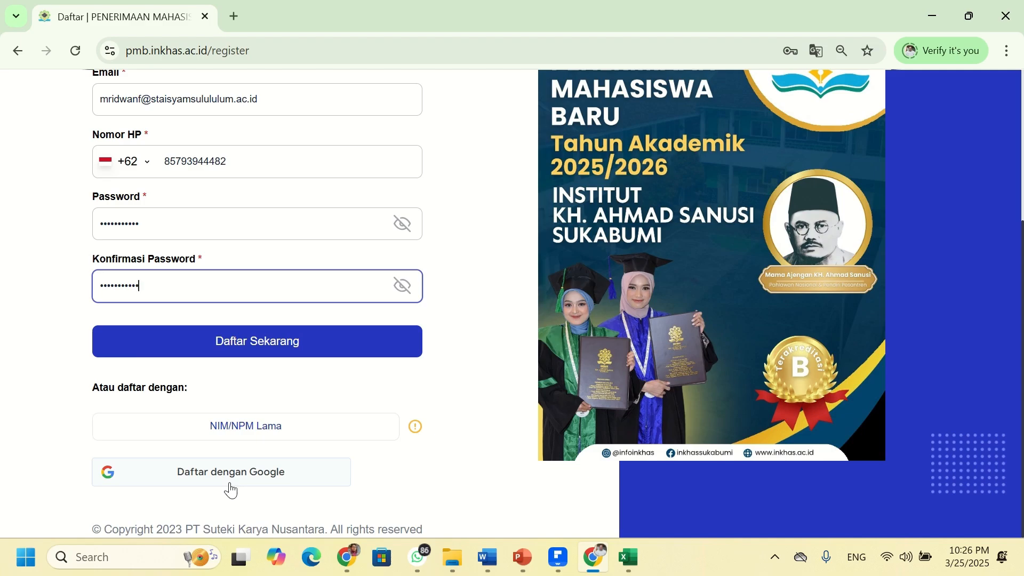
pyautogui.scroll(3, 230, 490)
pyautogui.scroll(-3, 230, 489)
pyautogui.scroll(3, 231, 490)
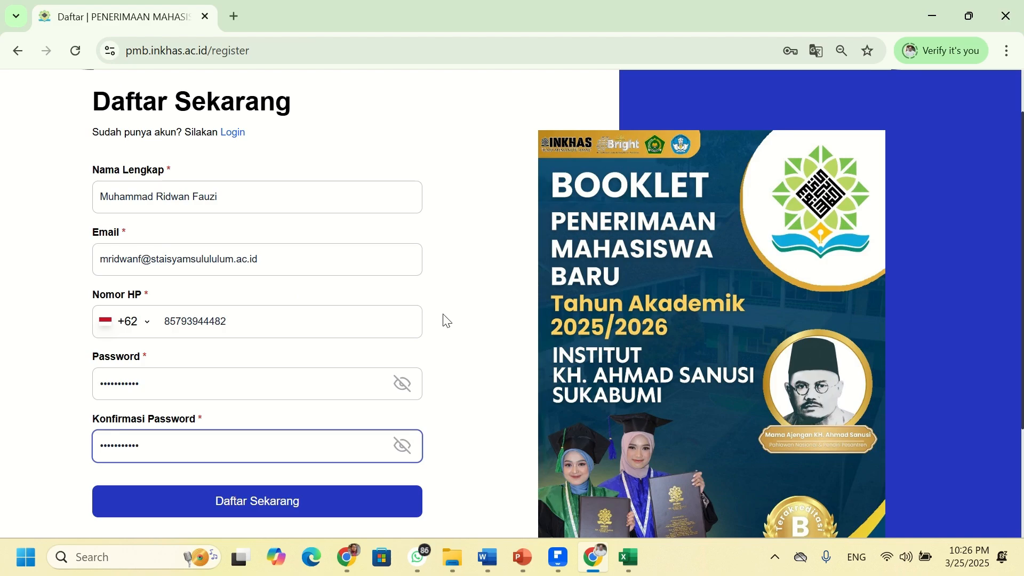
pyautogui.scroll(-2, 277, 413)
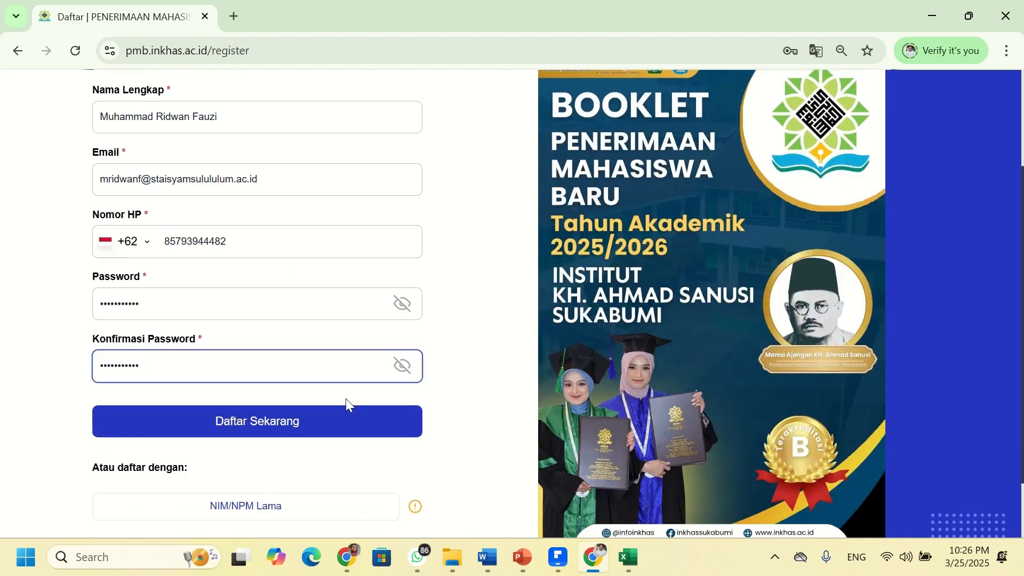
# - Submit the Daftar Sekarang form and let Chrome save the login password
pyautogui.click(327, 430)
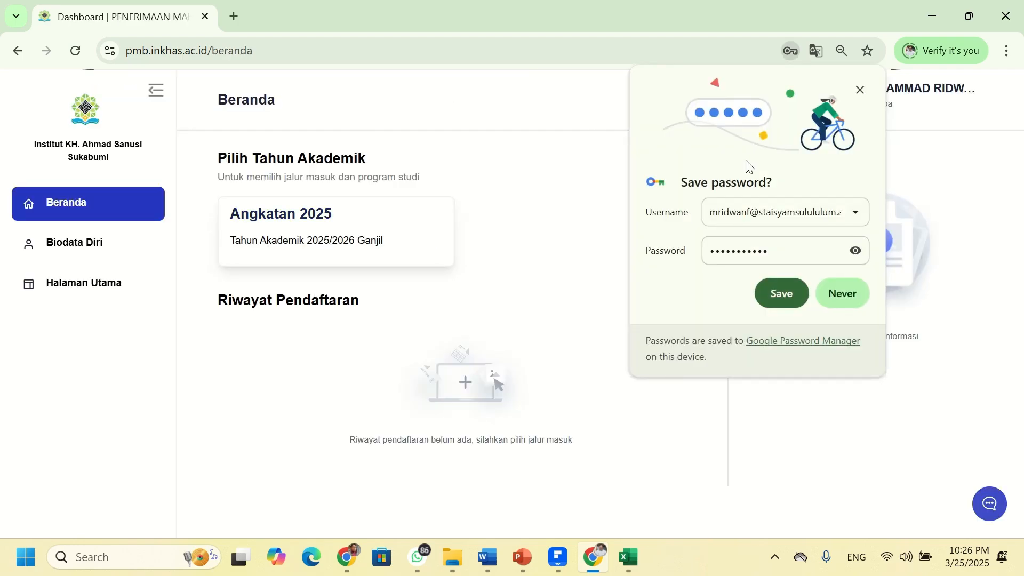
pyautogui.click(785, 296)
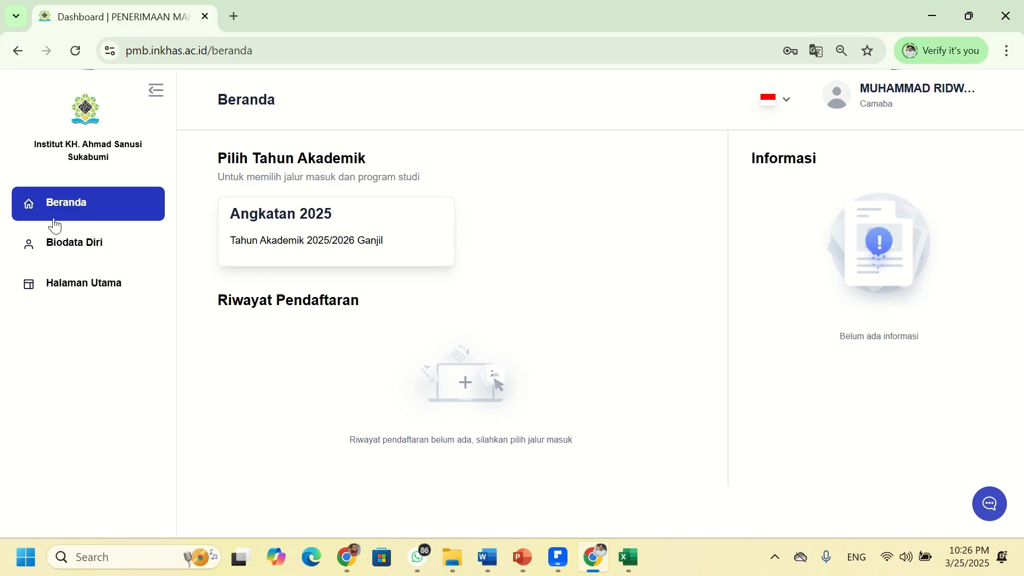
# - Choose Angkatan 2025 and the Jalur Reguler S1 (Gelombang 1) registration route
pyautogui.click(349, 240)
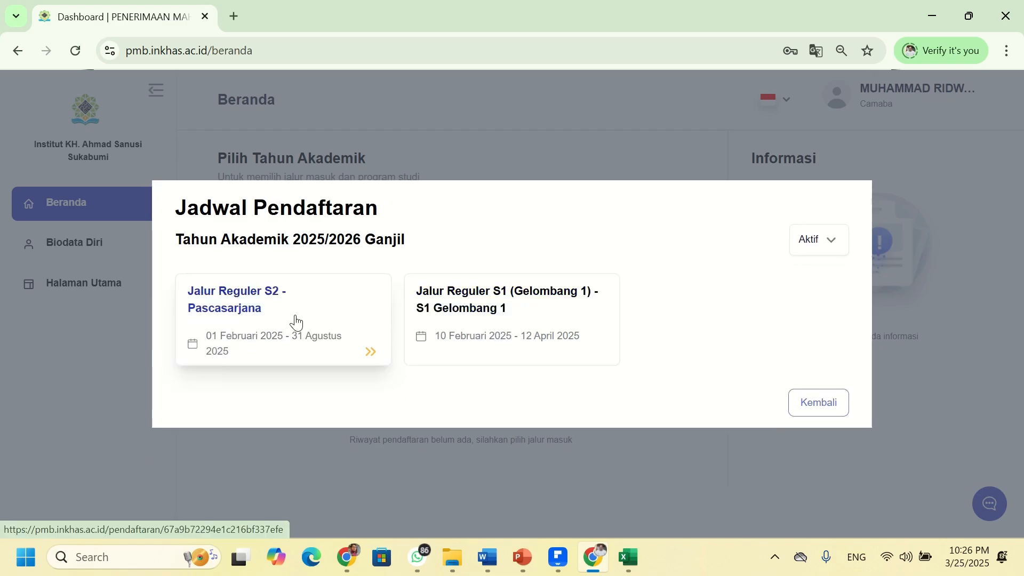
pyautogui.click(535, 331)
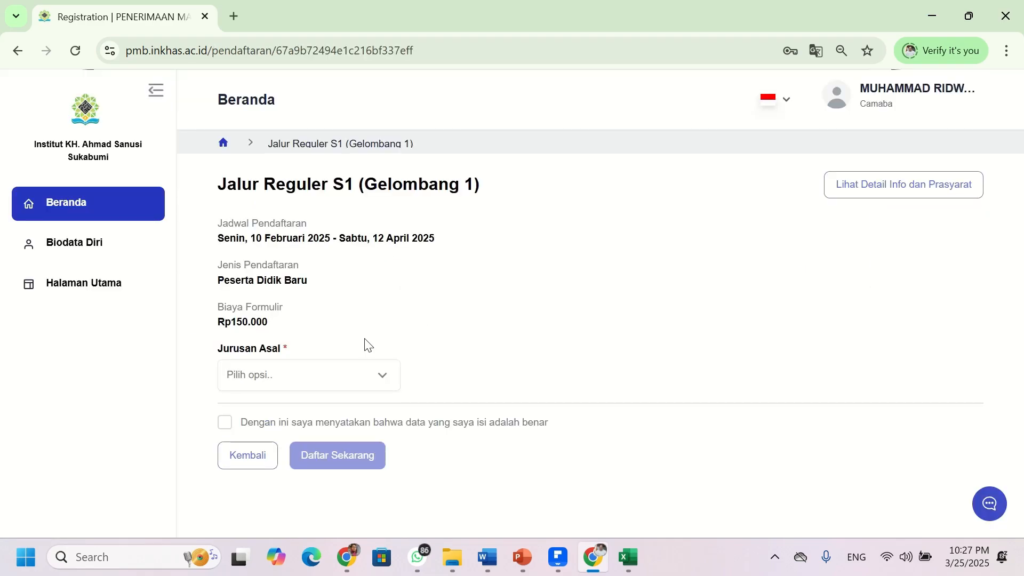
# - Set Jurusan Asal to MA
pyautogui.click(390, 382)
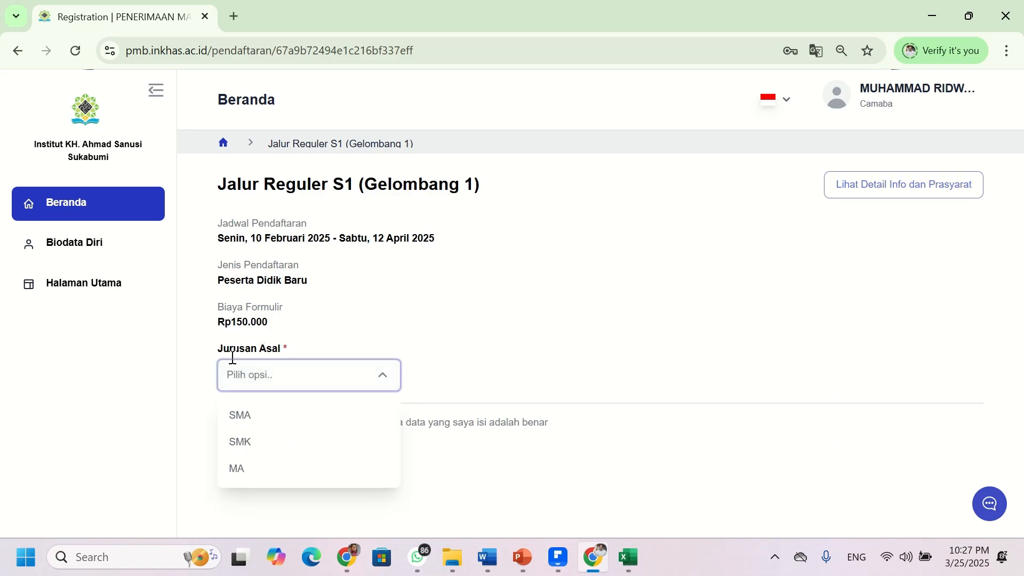
pyautogui.click(261, 473)
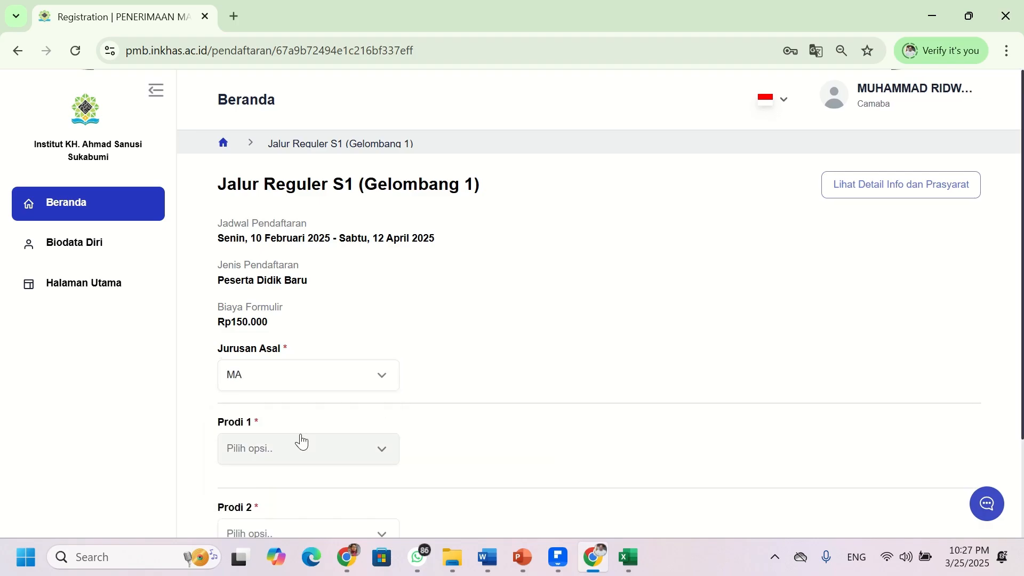
pyautogui.scroll(-2, 494, 338)
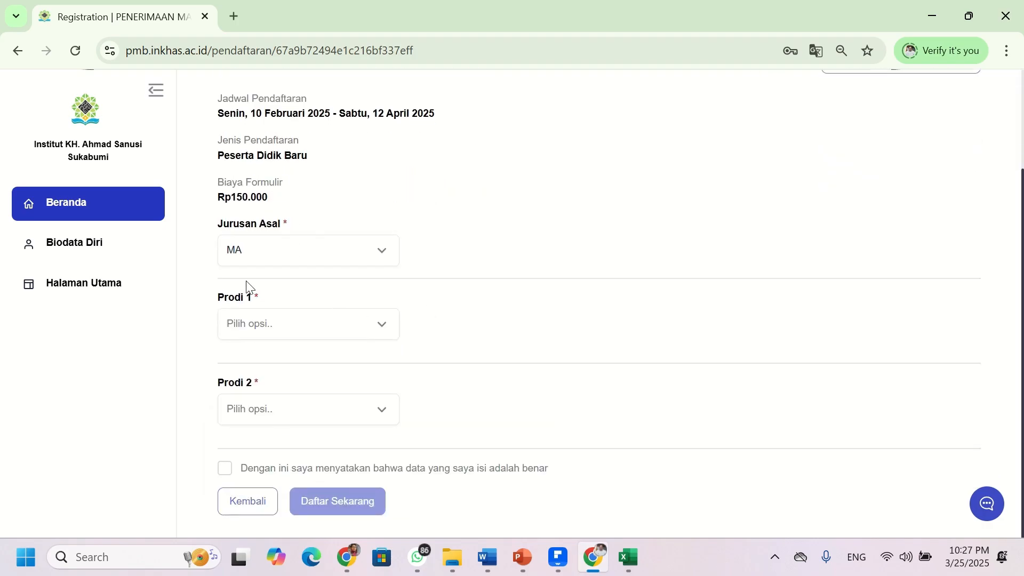
pyautogui.scroll(1, 304, 348)
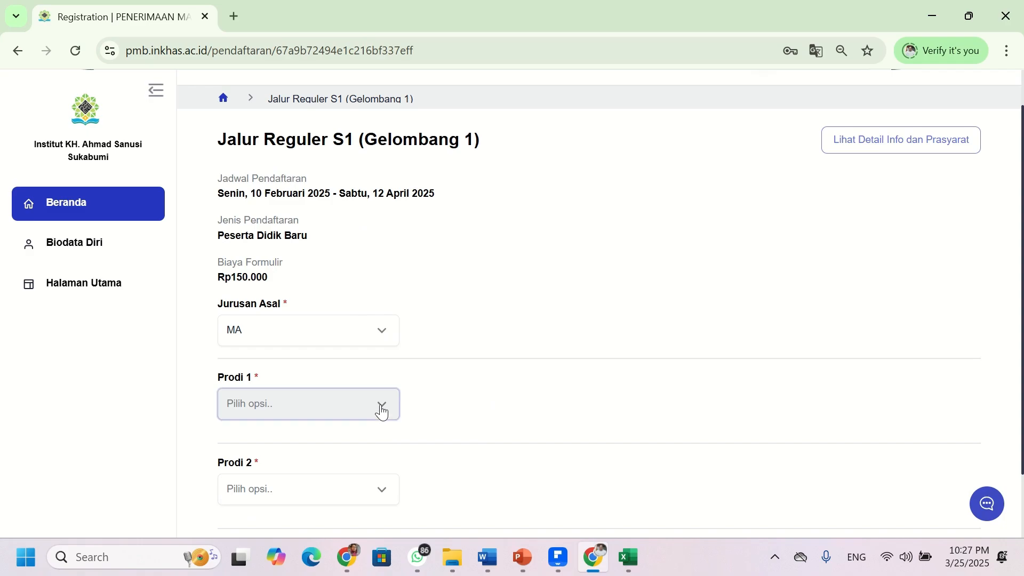
# - Choose S1 Manajemen Pendidikan Islam as Prodi 1 and S1 Ekonomi Syariah as Prodi 2
pyautogui.click(380, 412)
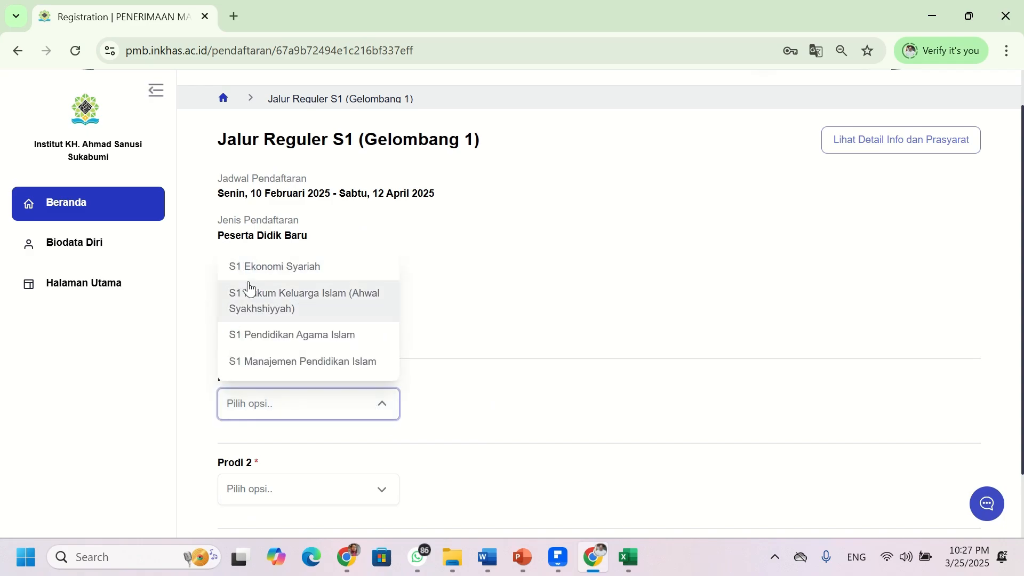
pyautogui.click(307, 364)
pyautogui.scroll(-2, 313, 366)
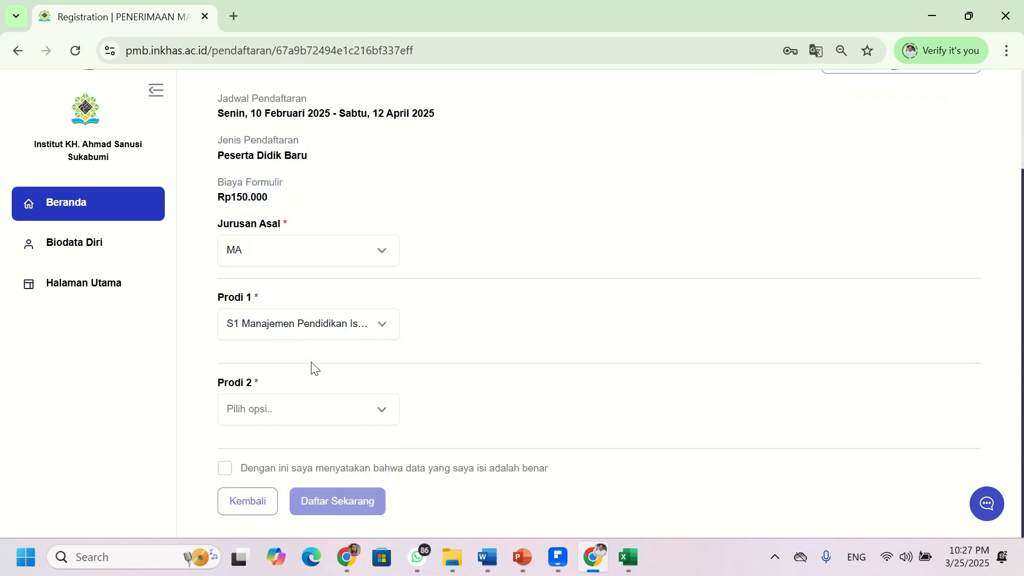
pyautogui.click(376, 415)
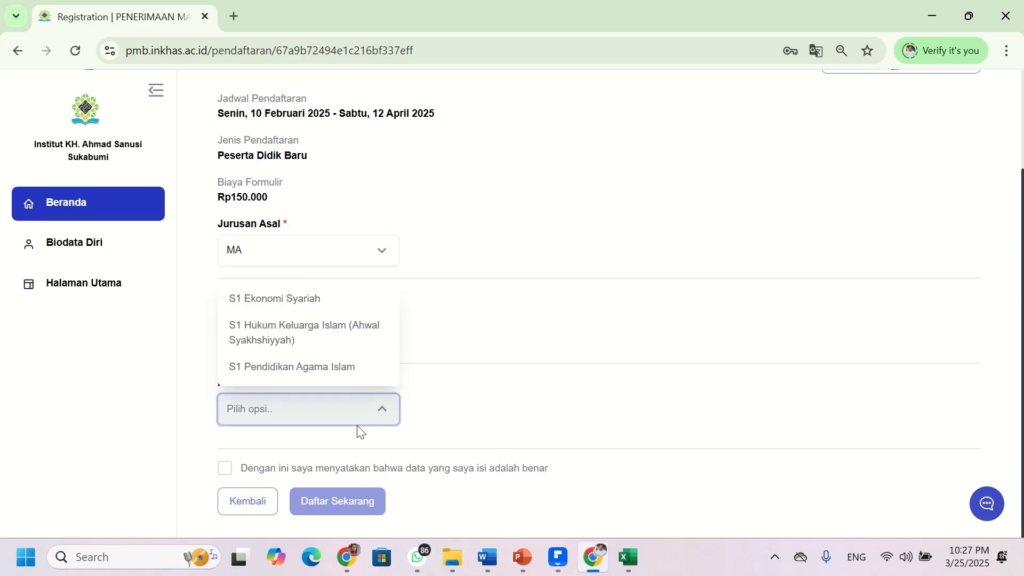
pyautogui.click(266, 299)
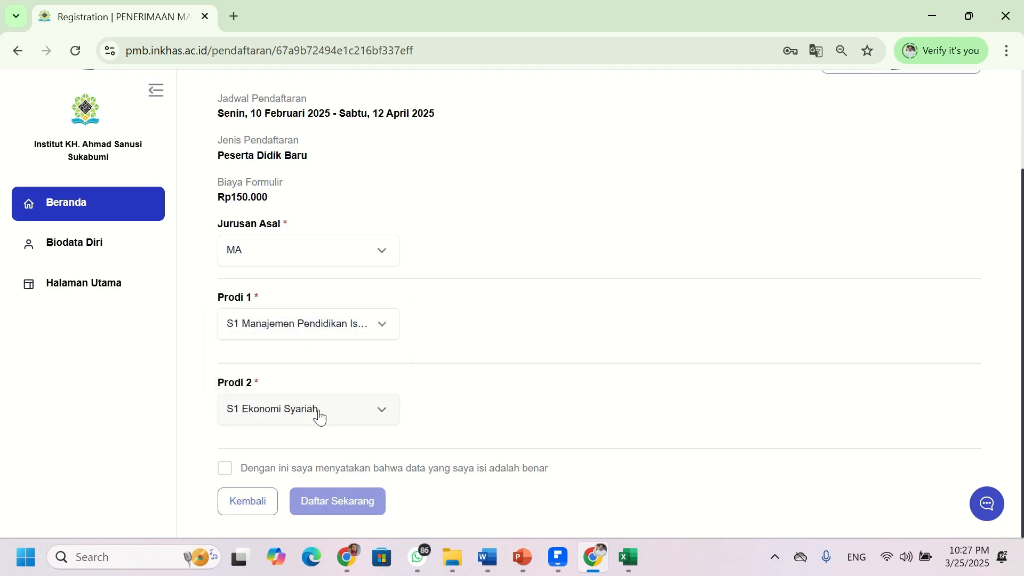
pyautogui.scroll(3, 275, 426)
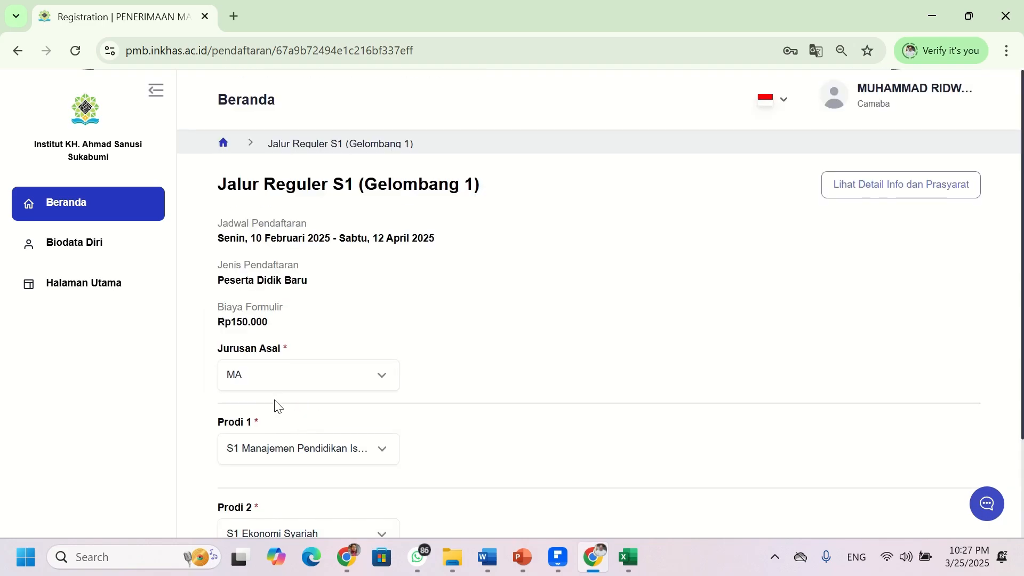
pyautogui.scroll(-3, 352, 222)
pyautogui.scroll(3, 352, 221)
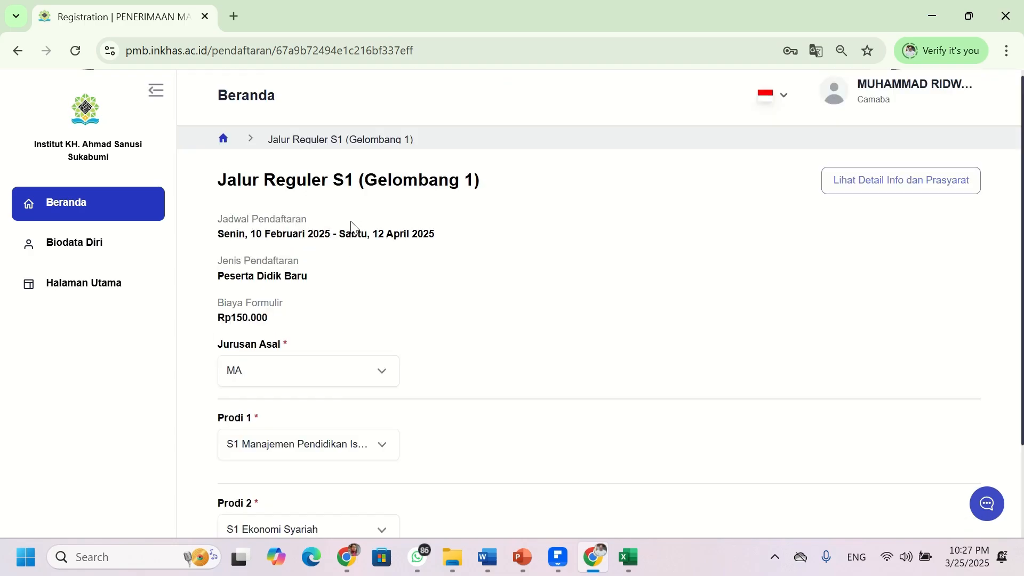
pyautogui.scroll(-3, 351, 226)
pyautogui.scroll(2, 351, 227)
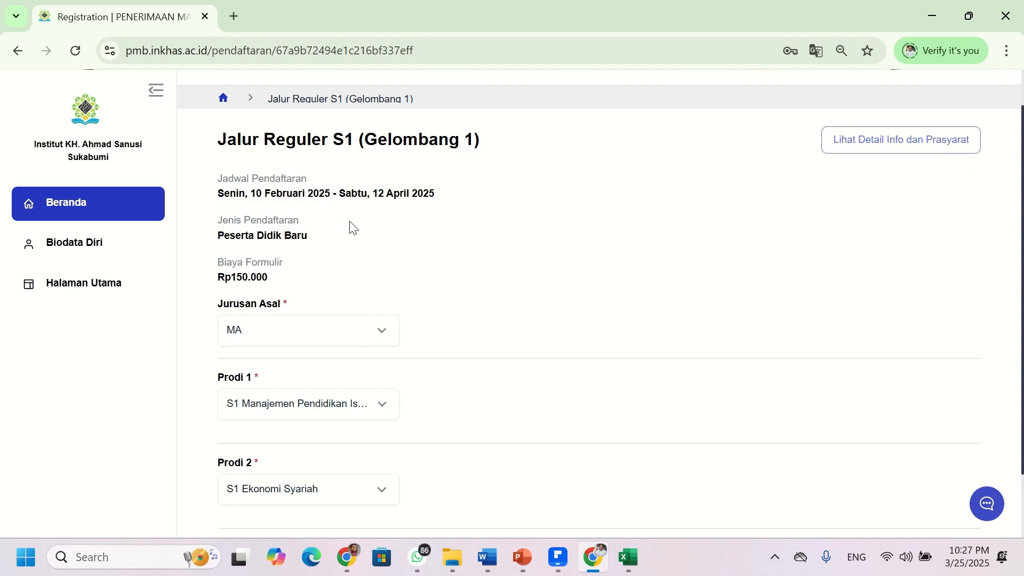
pyautogui.scroll(-2, 351, 227)
pyautogui.scroll(2, 304, 365)
pyautogui.scroll(-2, 304, 365)
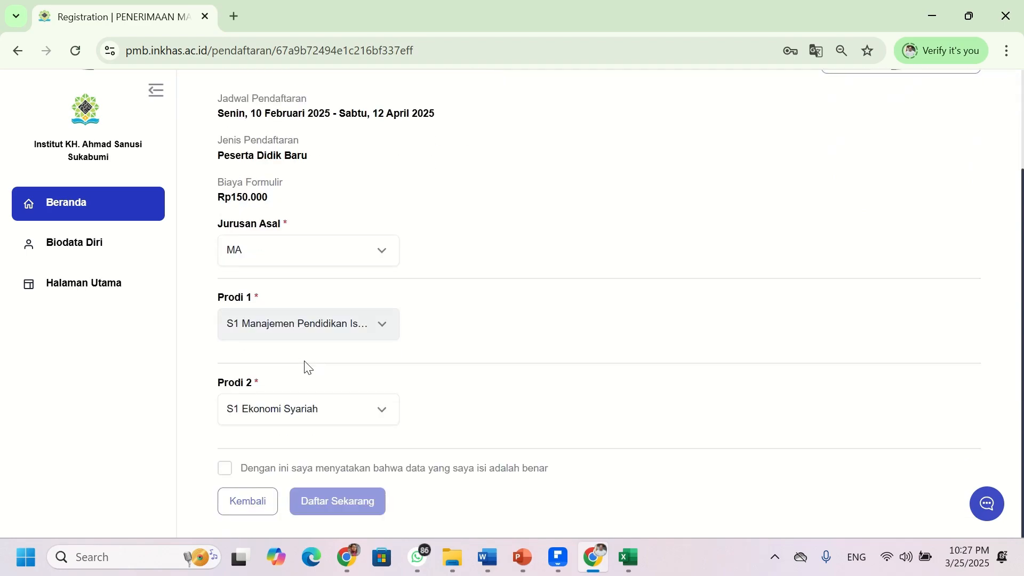
# - Tick the 'Dengan ini saya menyatakan bahwa data yang saya isi adalah benar' declaration
pyautogui.click(228, 475)
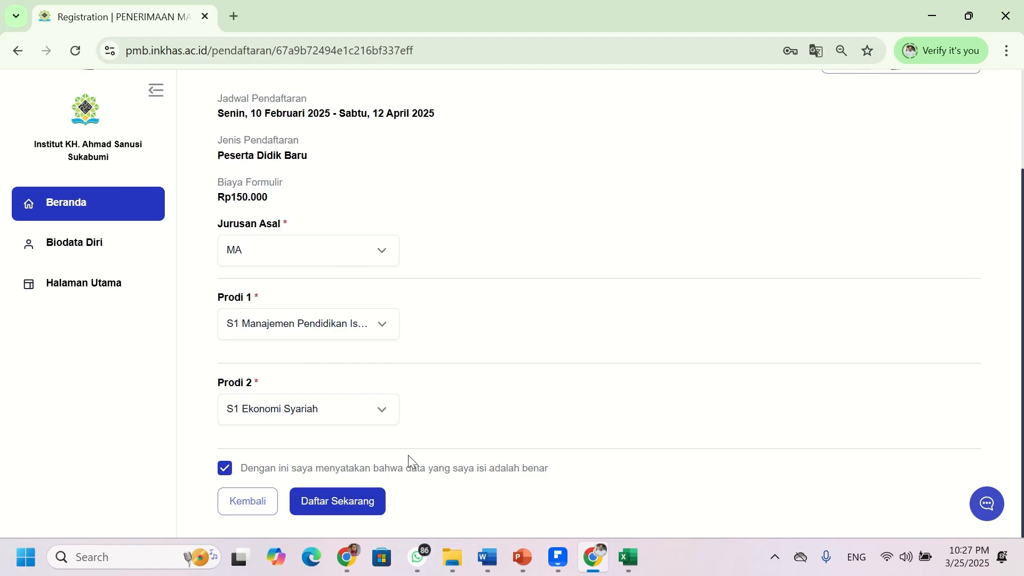
pyautogui.click(359, 508)
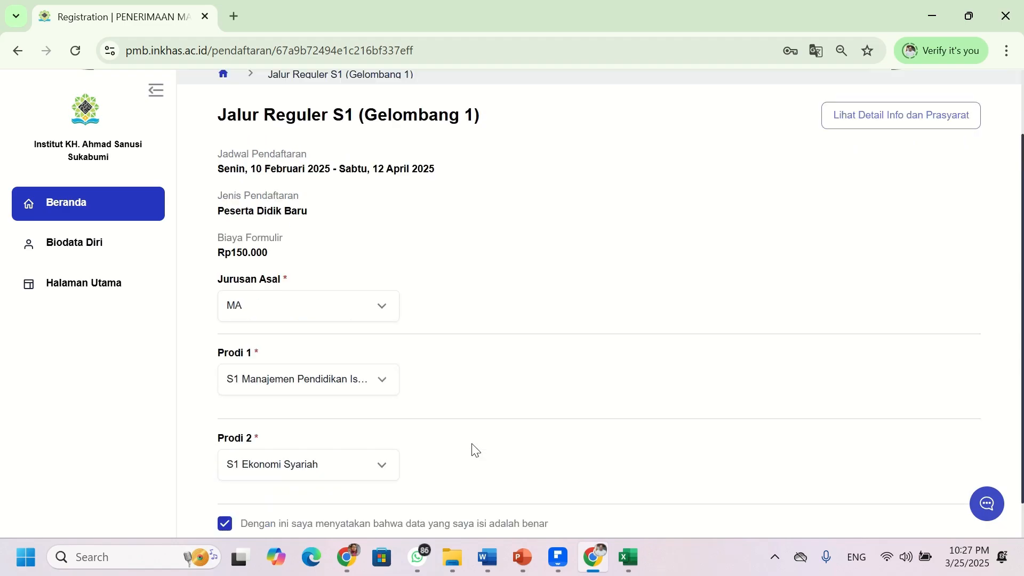
pyautogui.scroll(-3, 268, 297)
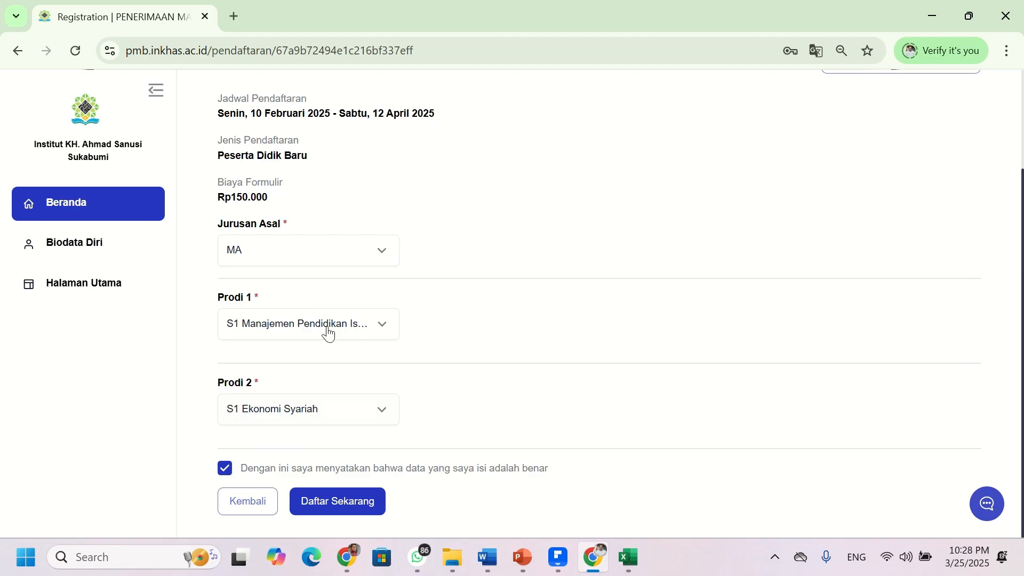
pyautogui.scroll(3, 368, 217)
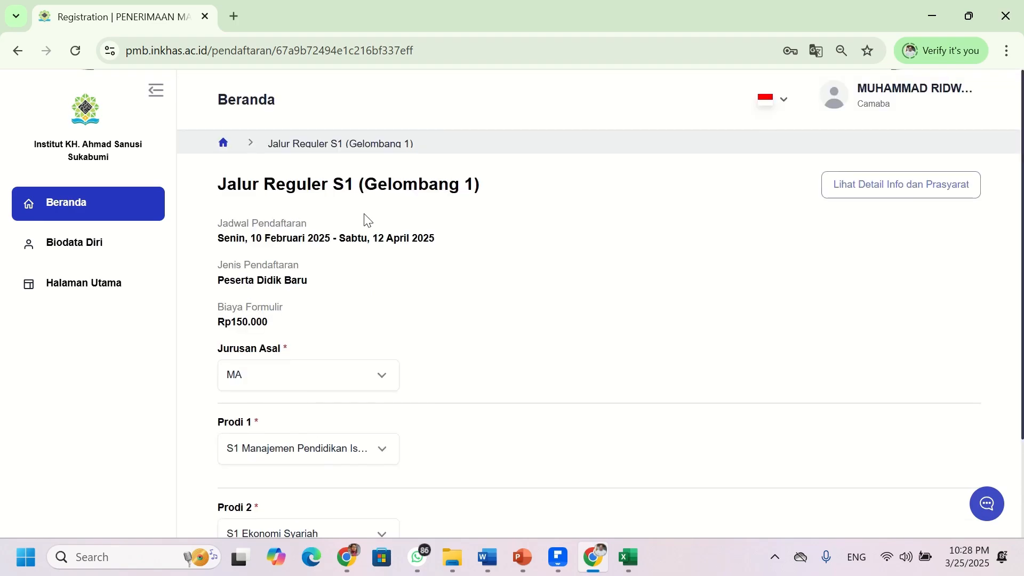
pyautogui.scroll(-3, 367, 218)
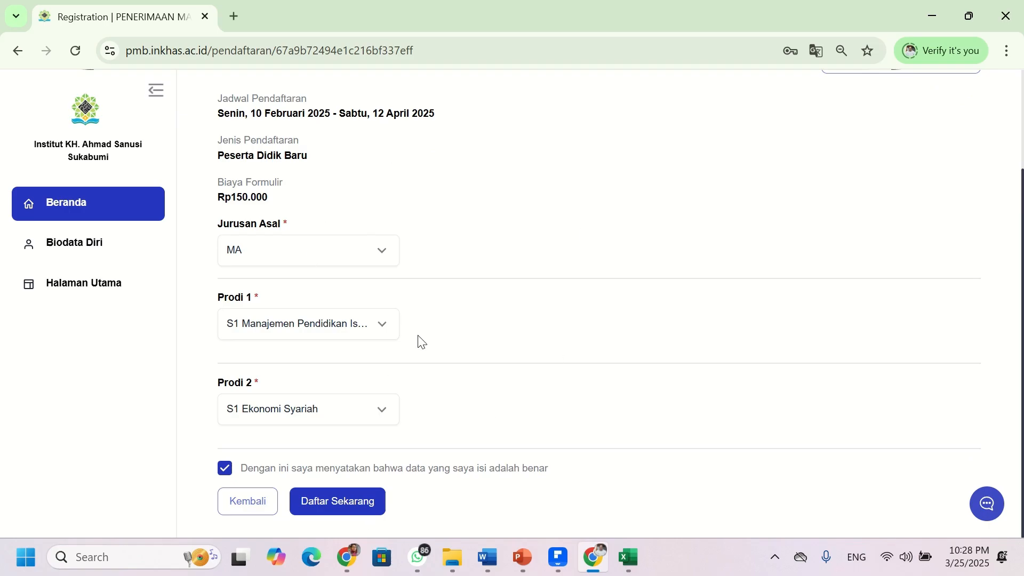
pyautogui.scroll(3, 421, 341)
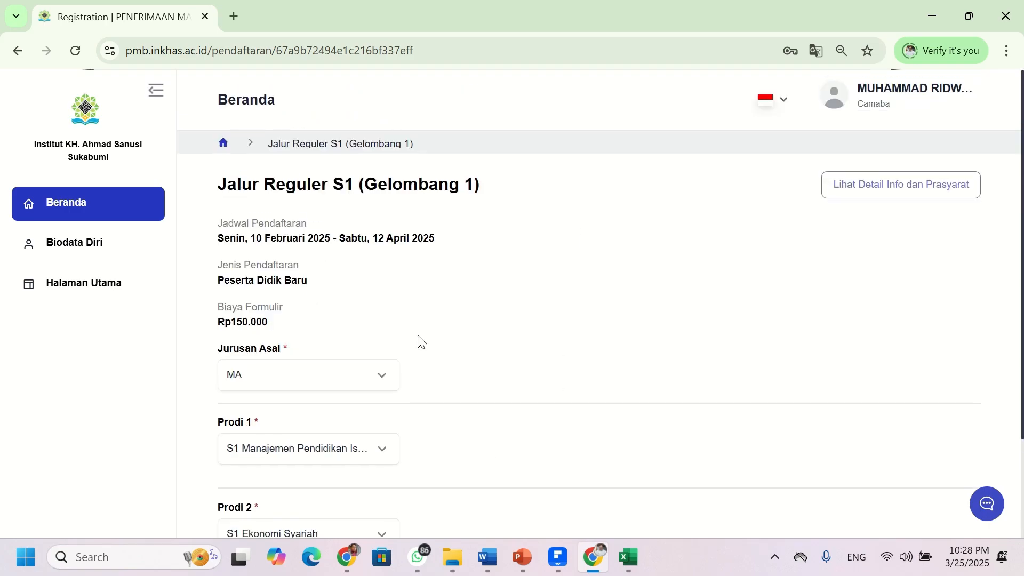
pyautogui.scroll(-3, 377, 288)
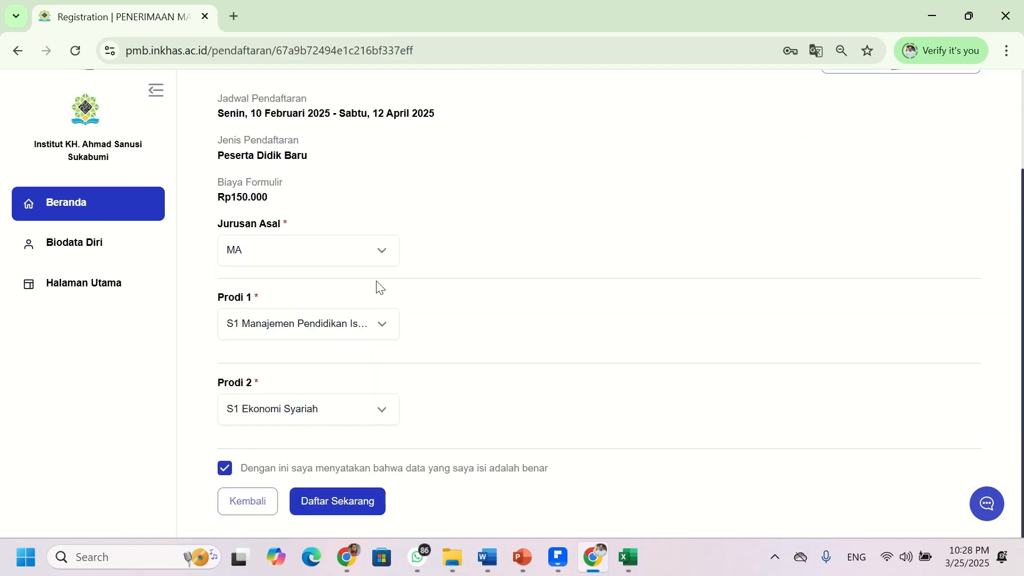
pyautogui.scroll(3, 377, 288)
pyautogui.scroll(-3, 378, 288)
# - Submit with Daftar Sekarang and confirm Ya in the Konfirmasi dialog
pyautogui.click(333, 507)
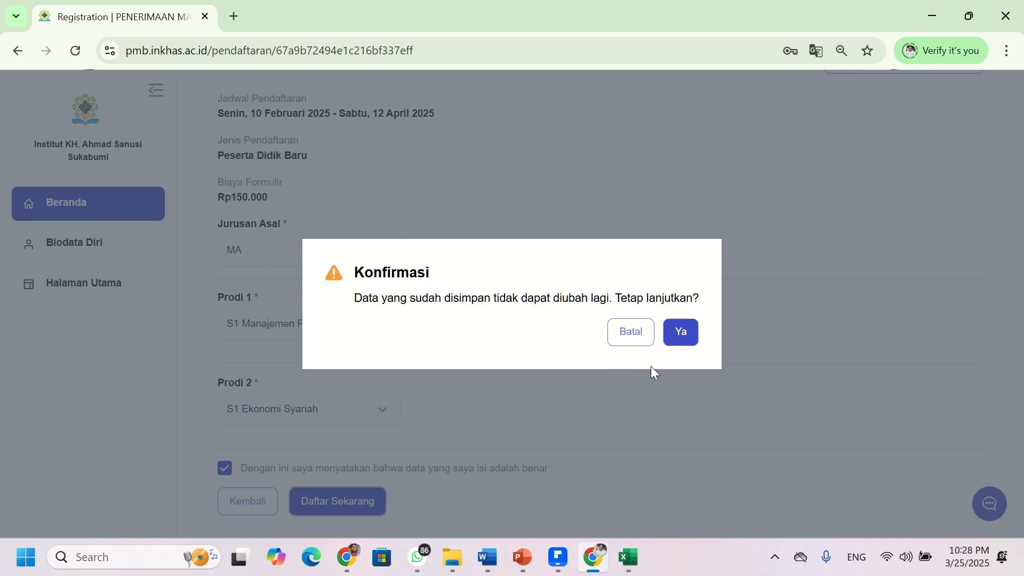
pyautogui.click(682, 343)
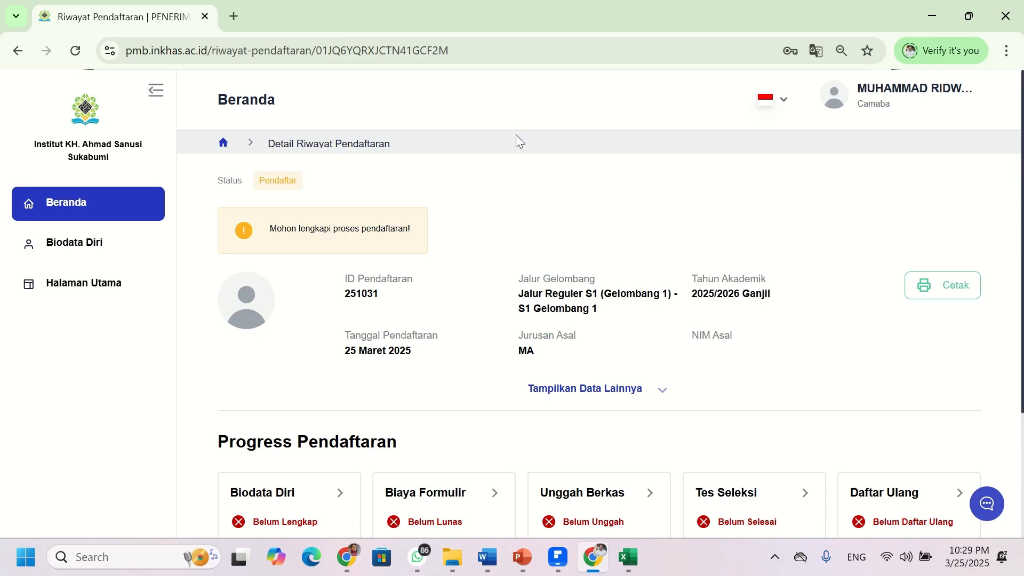
# - Scroll the registration details down to the Progress Pendaftaran section
pyautogui.scroll(-3, 516, 139)
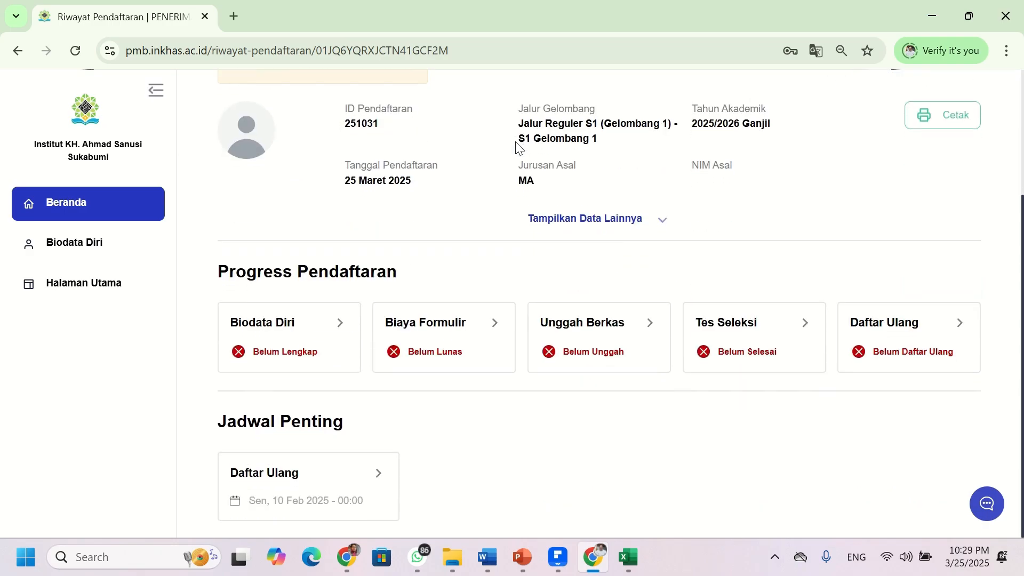
pyautogui.scroll(3, 502, 150)
pyautogui.scroll(-3, 487, 153)
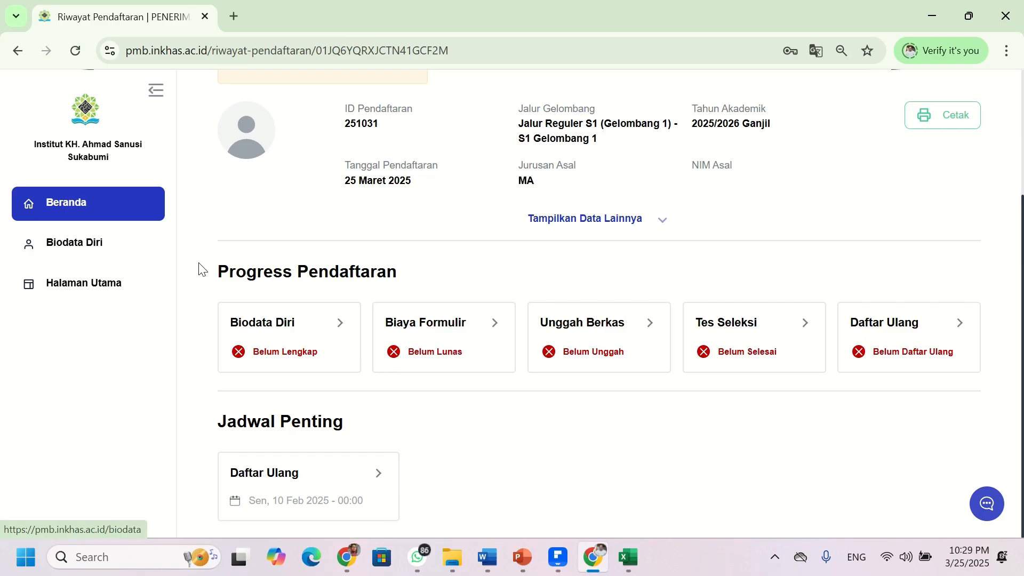
pyautogui.click(445, 330)
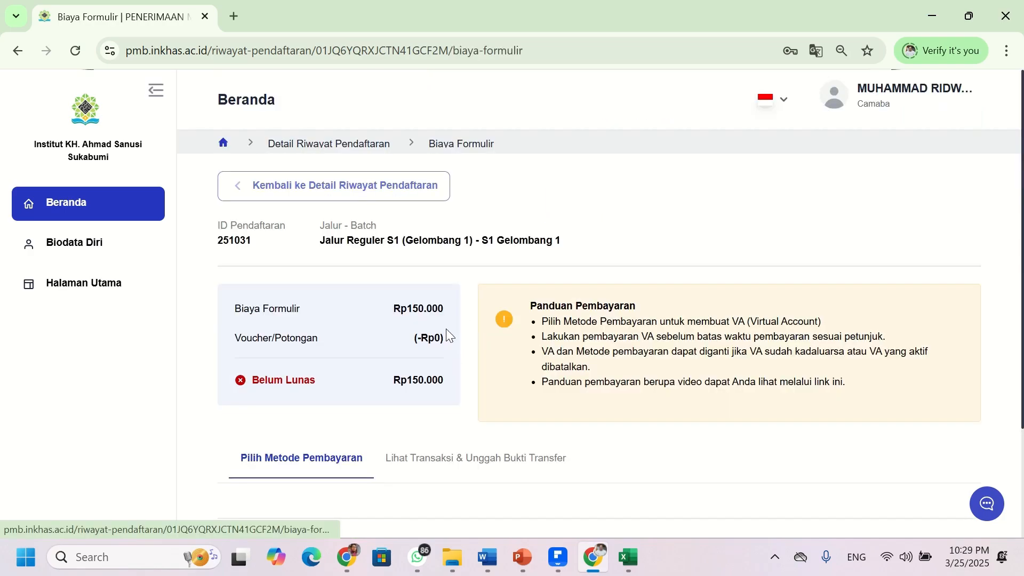
pyautogui.scroll(-3, 344, 313)
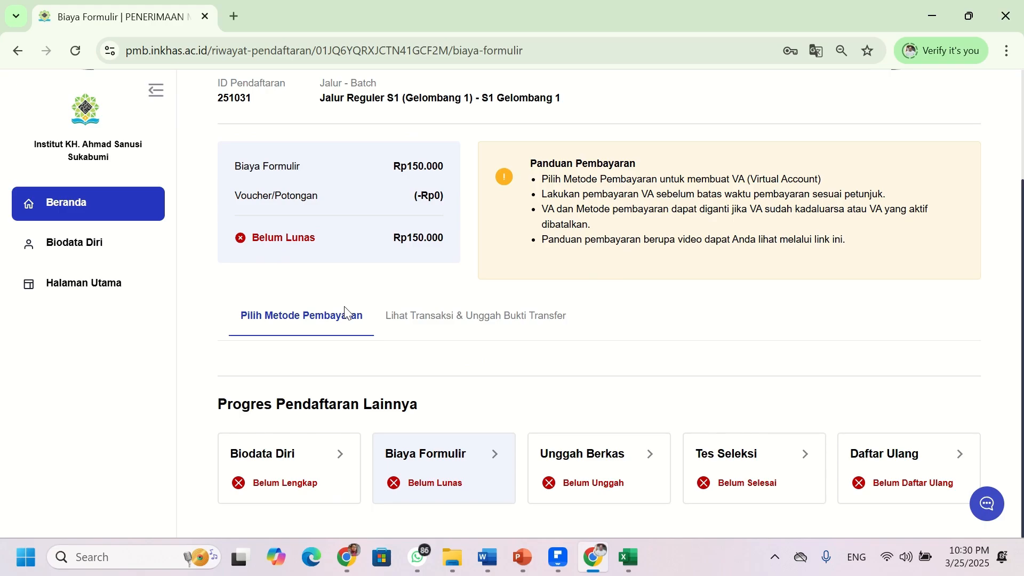
pyautogui.scroll(3, 344, 309)
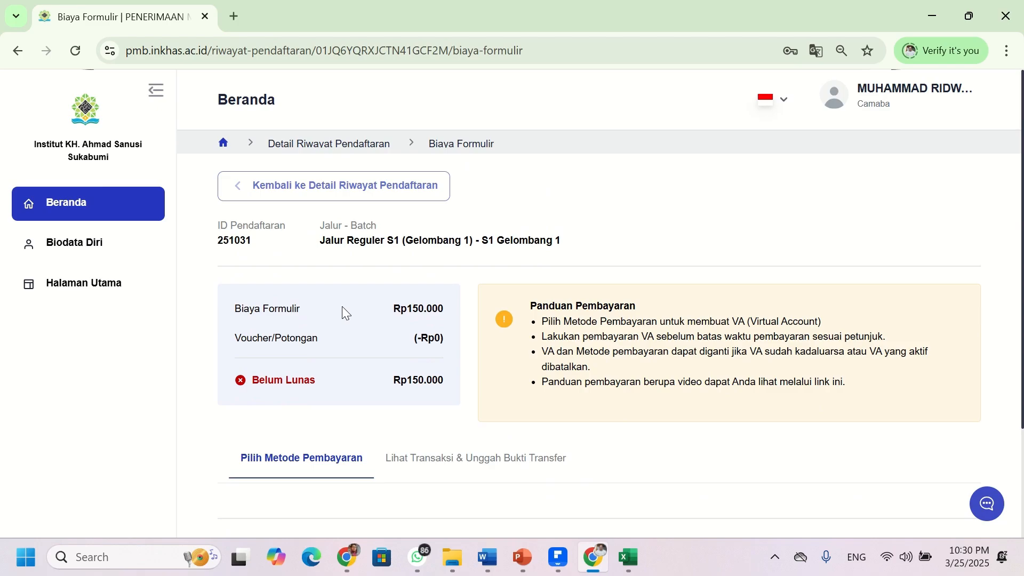
pyautogui.scroll(-3, 343, 310)
pyautogui.scroll(3, 347, 315)
pyautogui.scroll(-2, 348, 317)
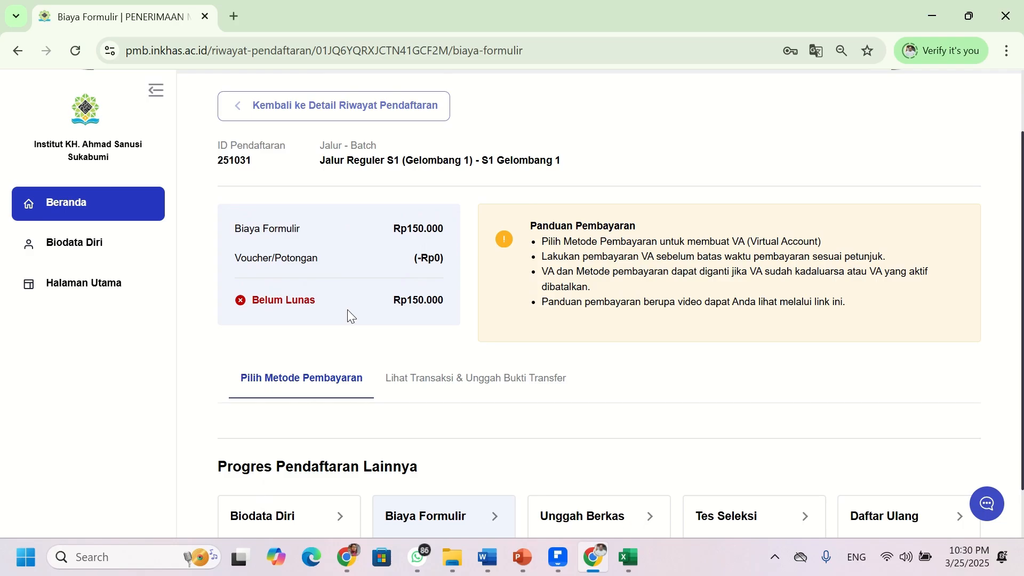
pyautogui.scroll(-1, 347, 309)
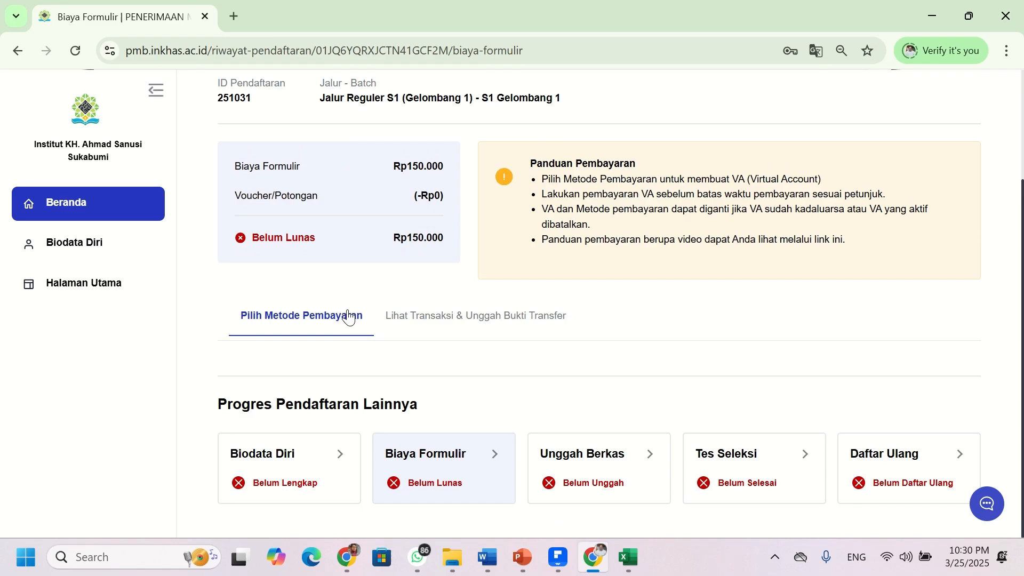
pyautogui.scroll(3, 349, 316)
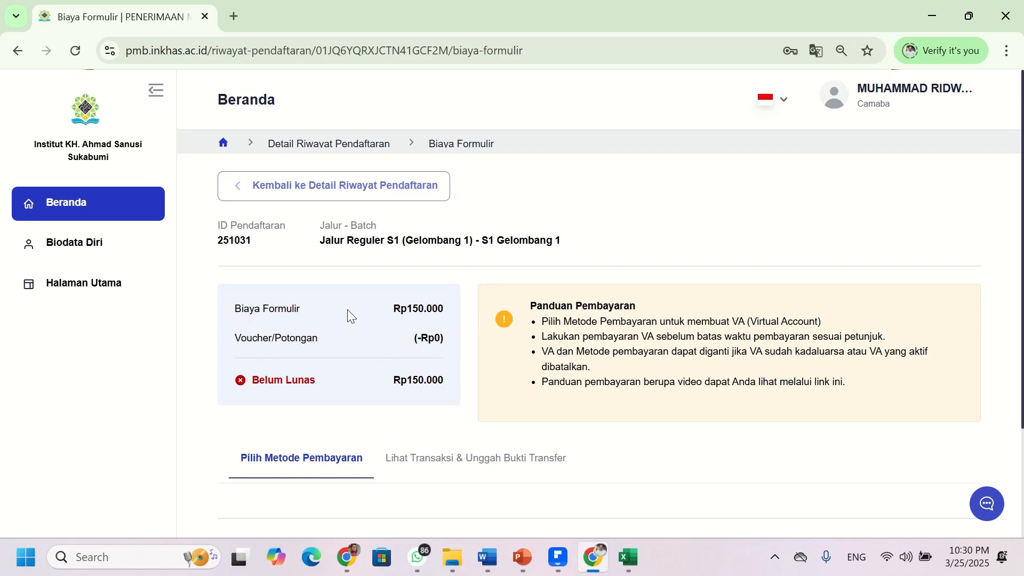
pyautogui.scroll(-3, 347, 309)
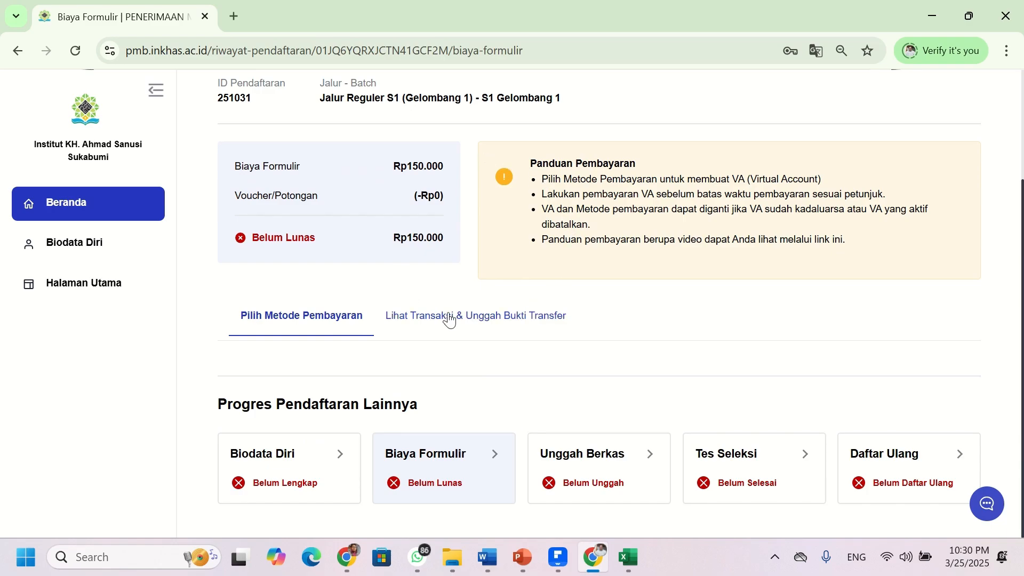
pyautogui.scroll(1, 367, 272)
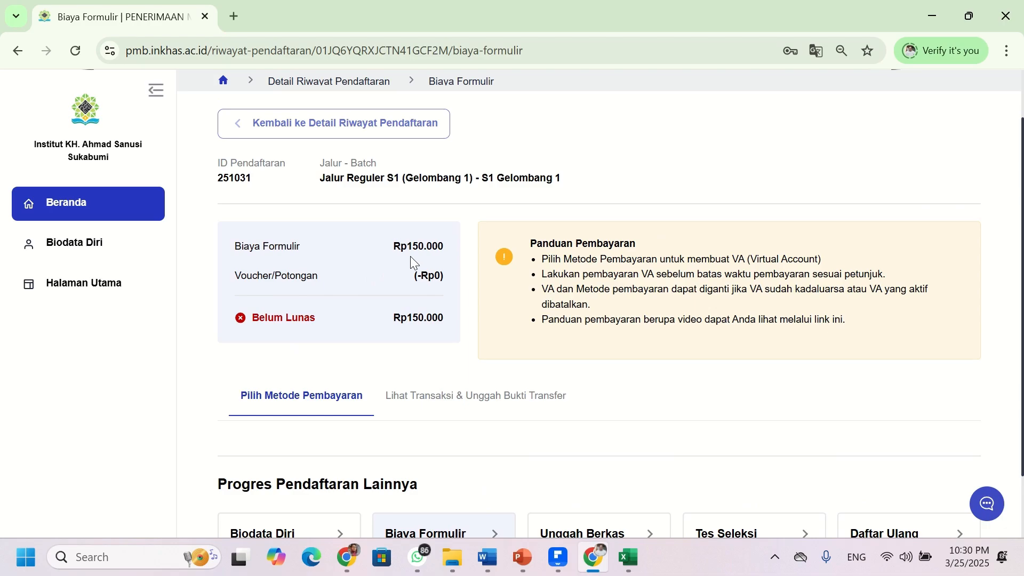
pyautogui.scroll(-1, 446, 278)
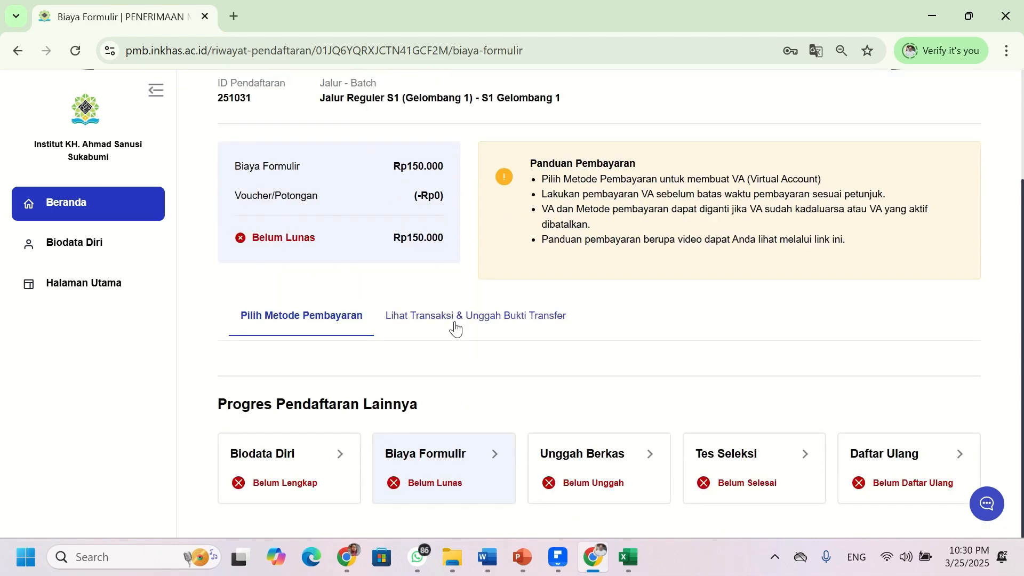
# - Show the transactions and transfer-proof section: no transactions yet, Rp150.000 fee still Belum Lunas
pyautogui.click(455, 329)
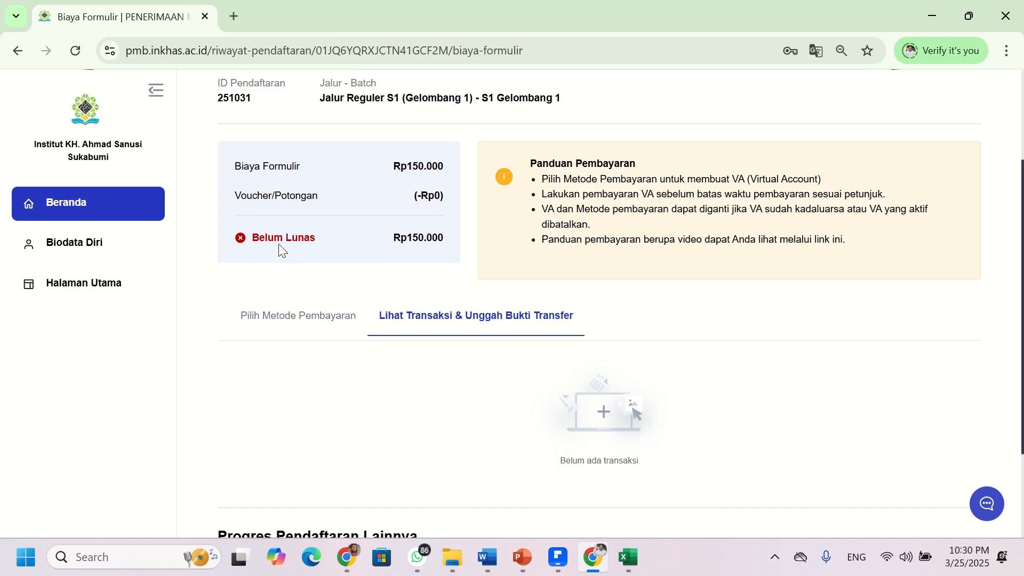
pyautogui.scroll(-2, 368, 370)
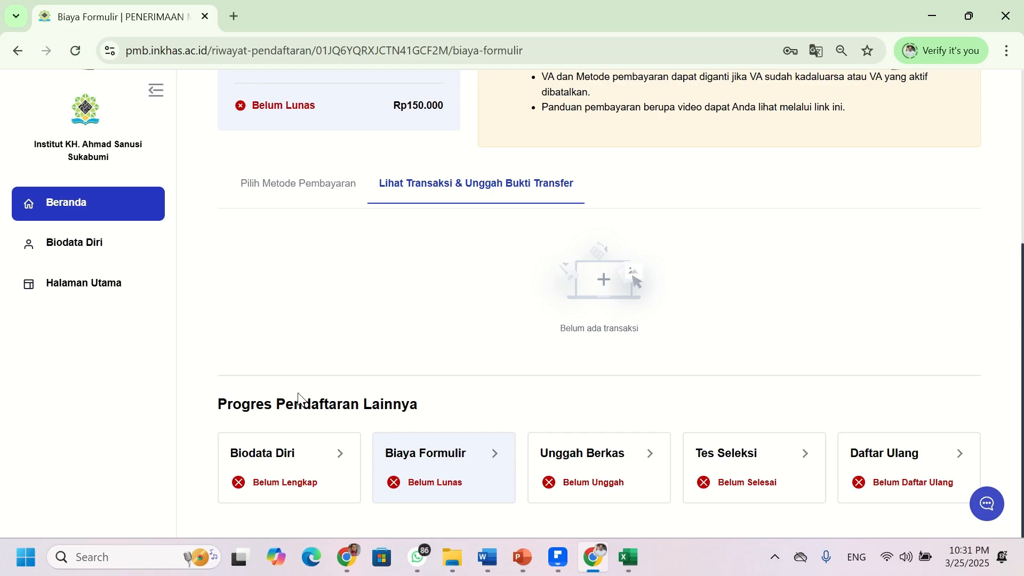
# - Open the Biodata Diri form and enter 'Suakbumi' as Tempat Lahir
pyautogui.click(281, 457)
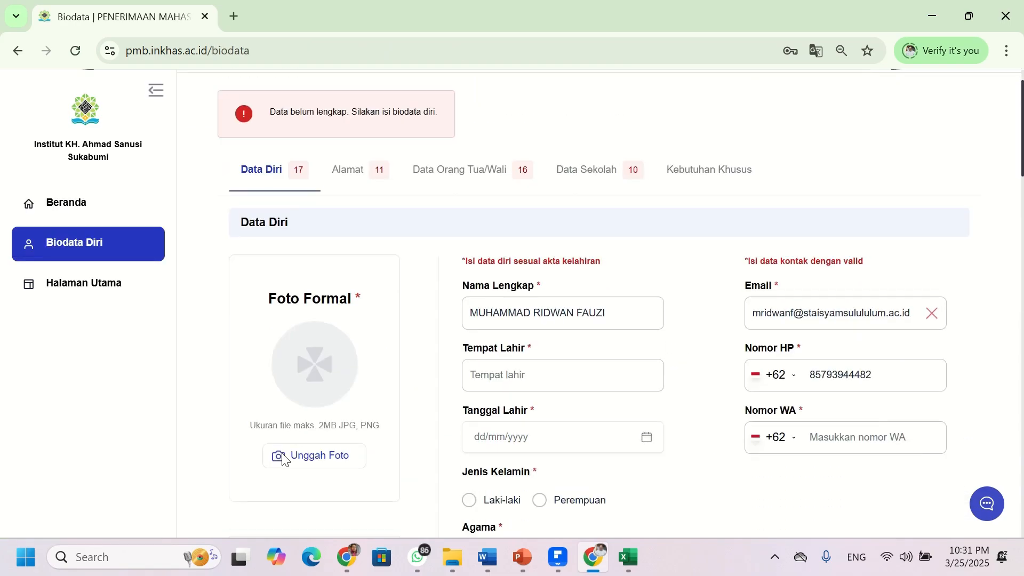
pyautogui.scroll(-2, 677, 250)
pyautogui.scroll(3, 459, 208)
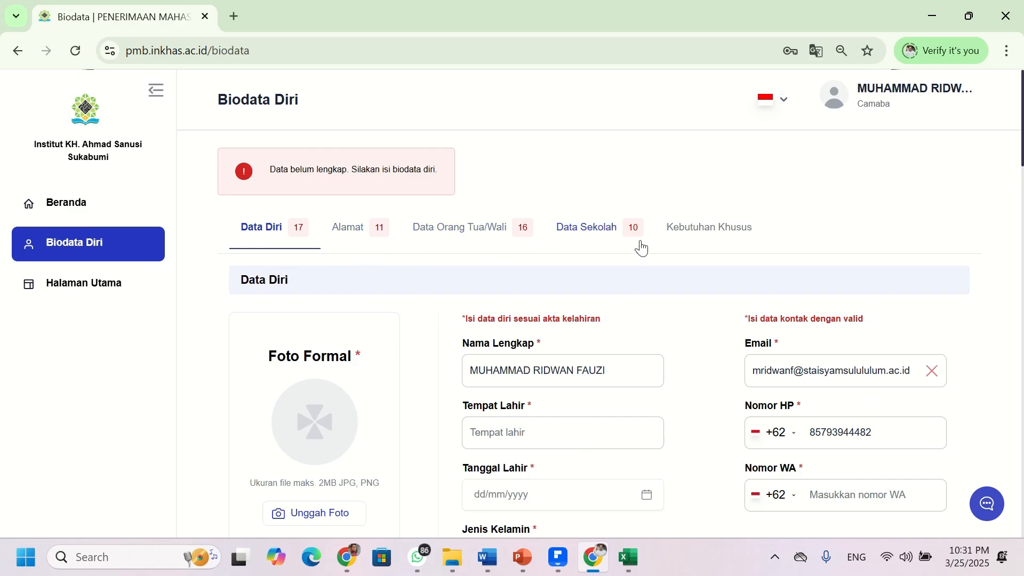
pyautogui.scroll(-4, 642, 248)
pyautogui.click(585, 194)
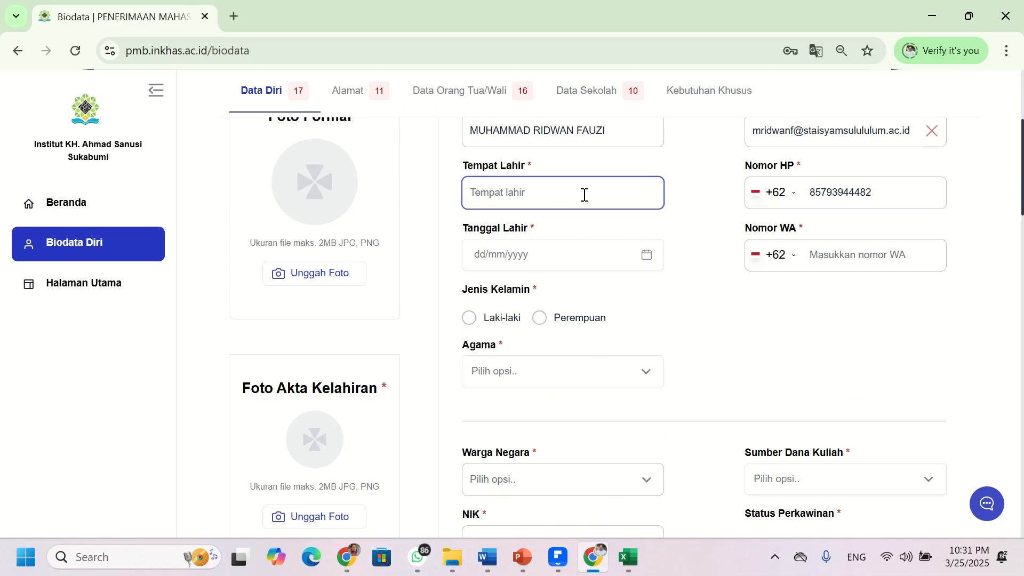
pyautogui.write('Suakbumi')
# - In the Tanggal Lahir date picker, page the year list back and choose 1996
pyautogui.click(647, 255)
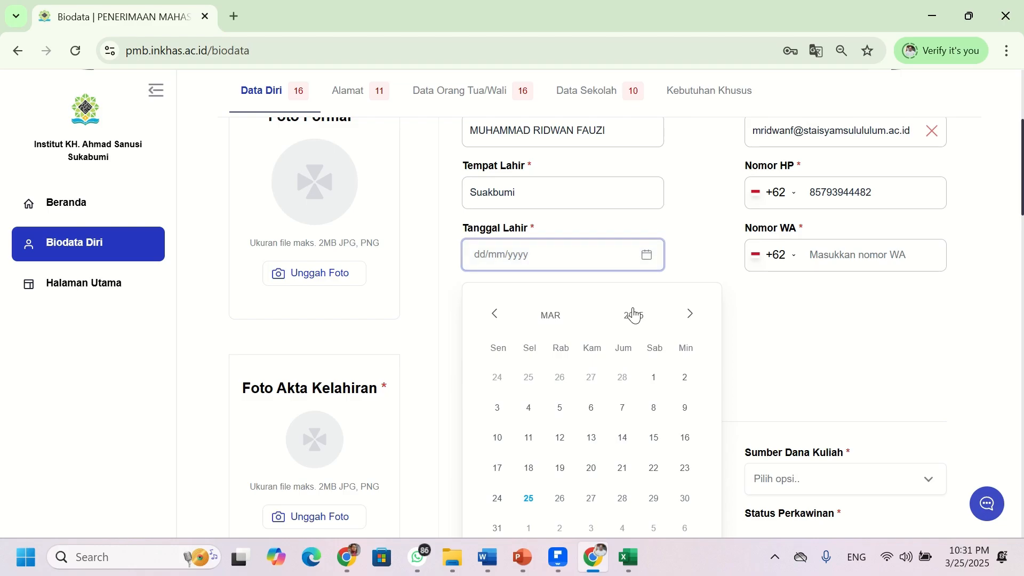
pyautogui.click(496, 314)
pyautogui.click(496, 314)
pyautogui.click(496, 315)
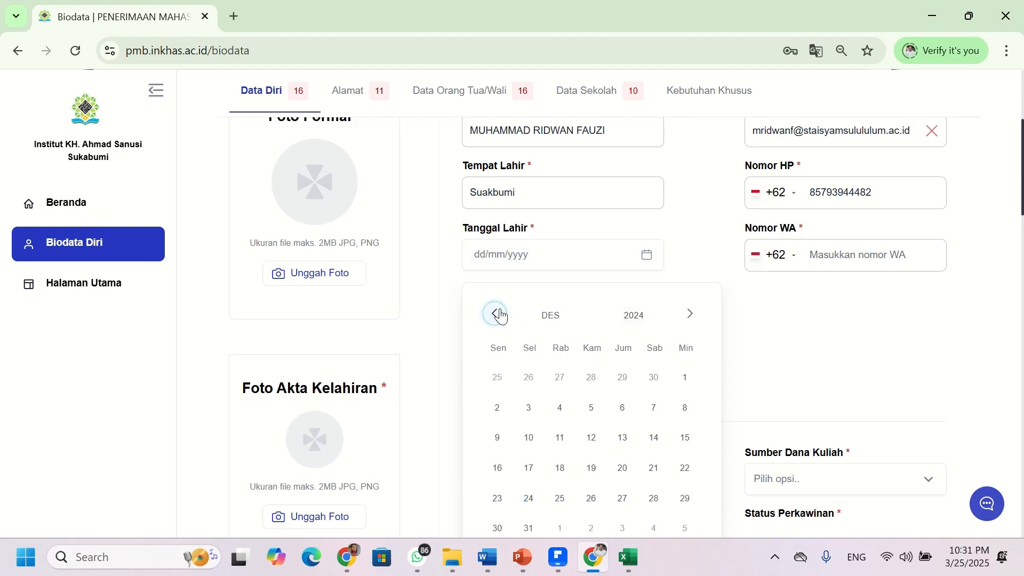
pyautogui.click(496, 315)
pyautogui.click(496, 314)
pyautogui.click(634, 317)
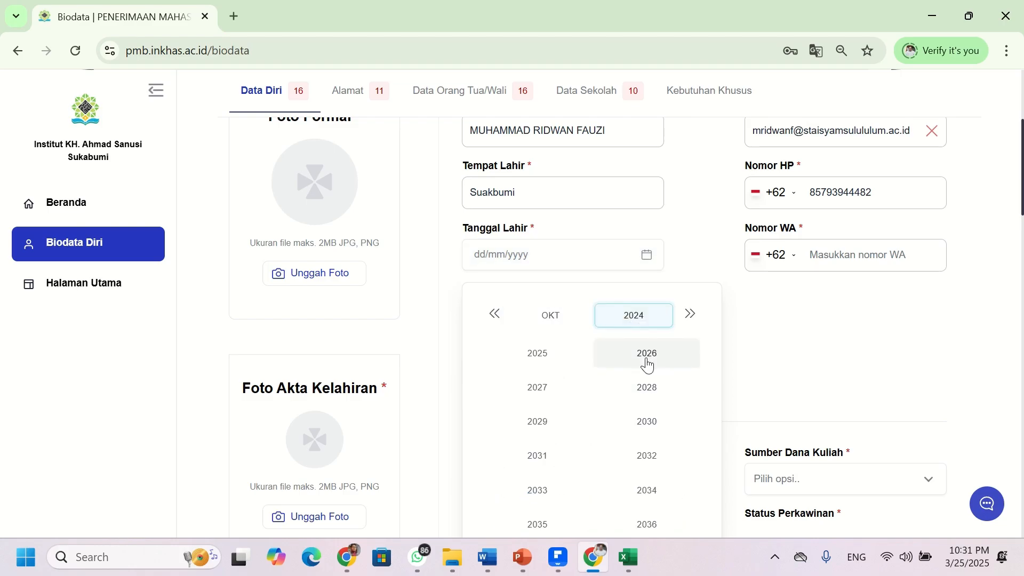
pyautogui.scroll(1, 568, 424)
pyautogui.scroll(-3, 579, 423)
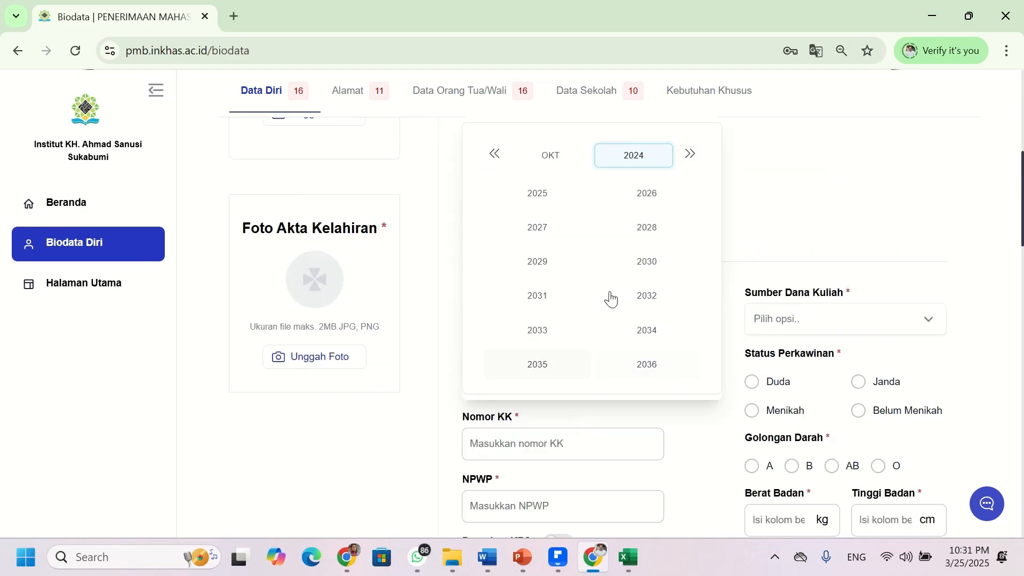
pyautogui.click(624, 158)
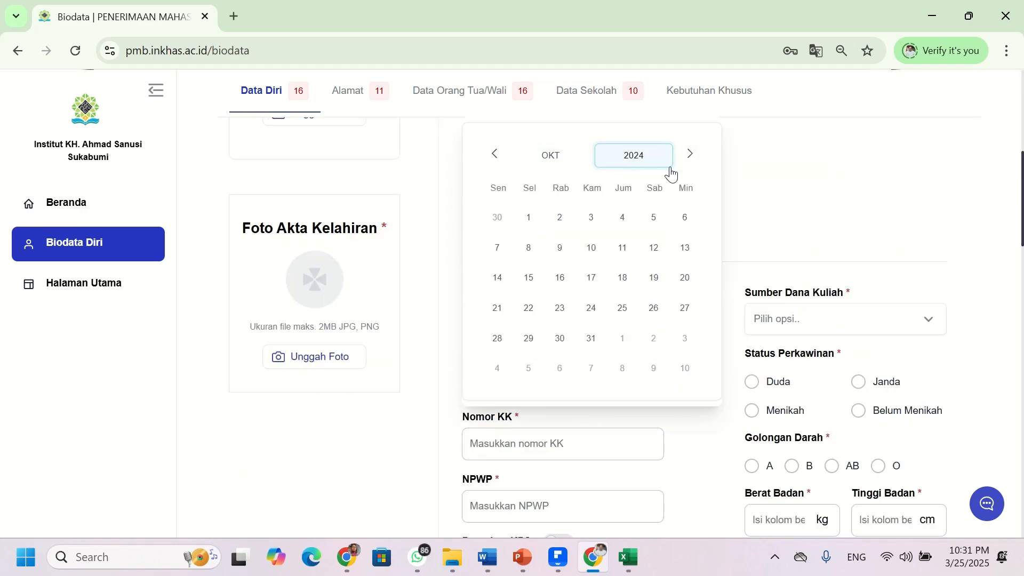
pyautogui.click(690, 154)
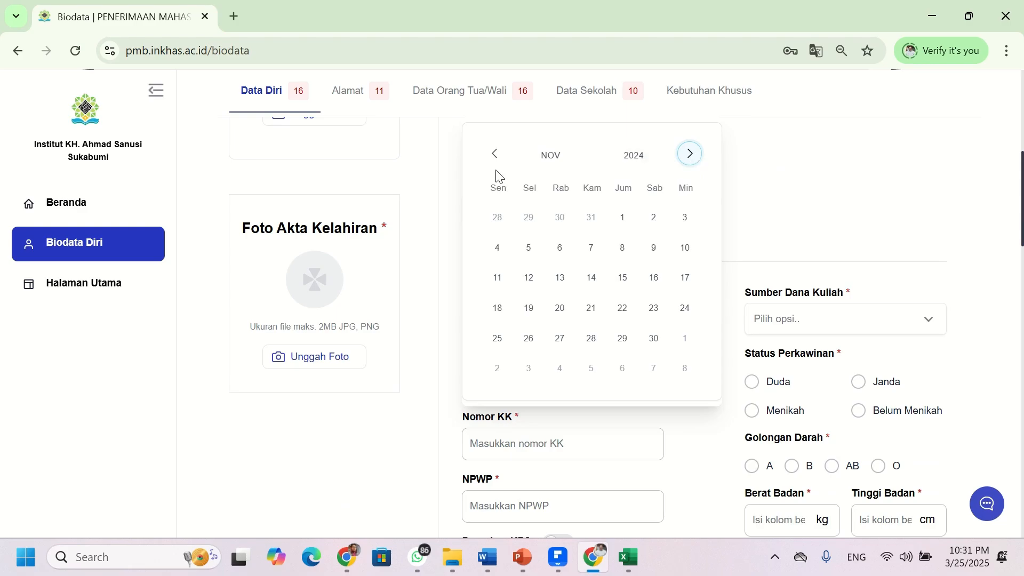
pyautogui.click(603, 163)
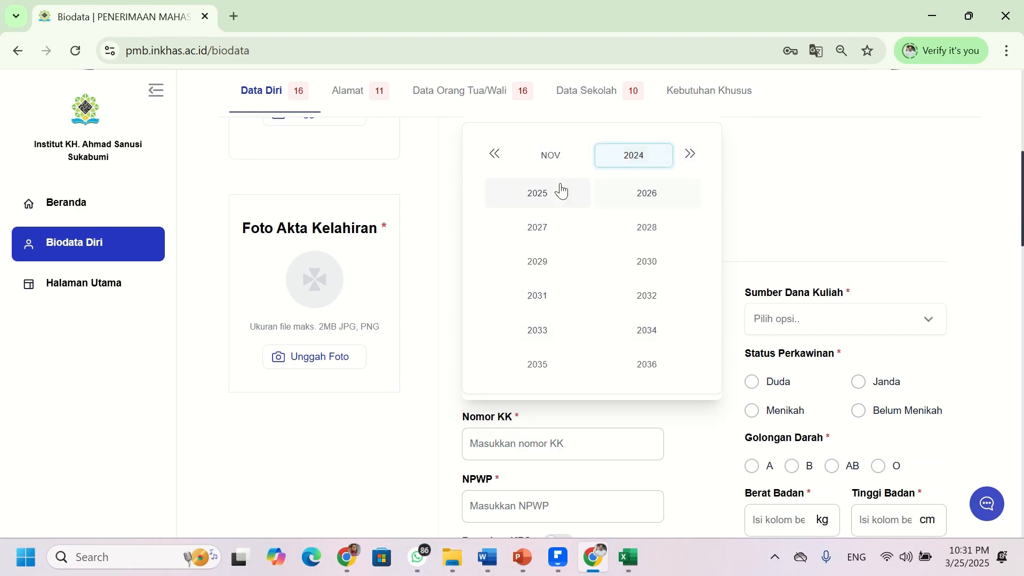
pyautogui.click(493, 155)
pyautogui.click(493, 155)
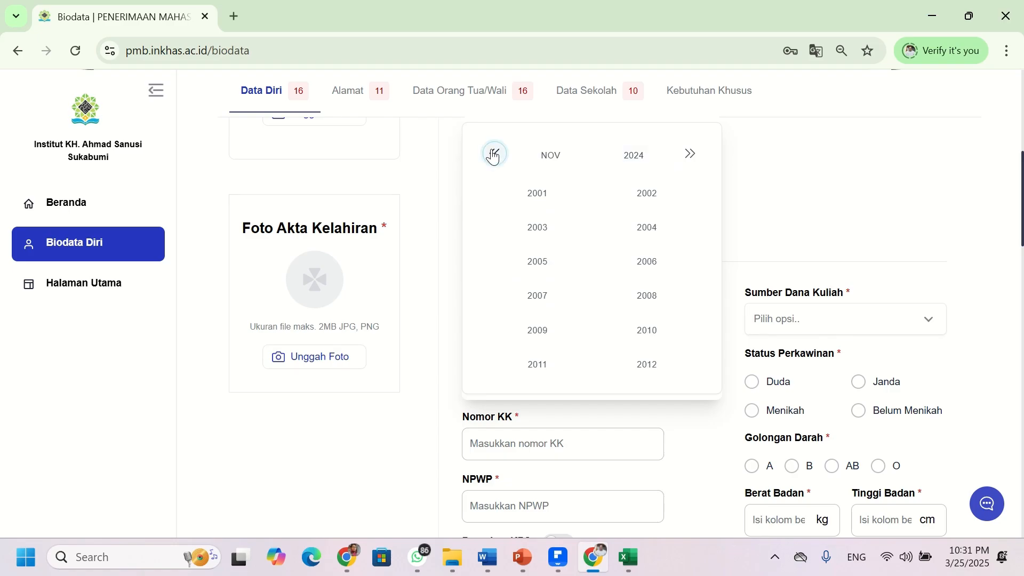
pyautogui.click(494, 154)
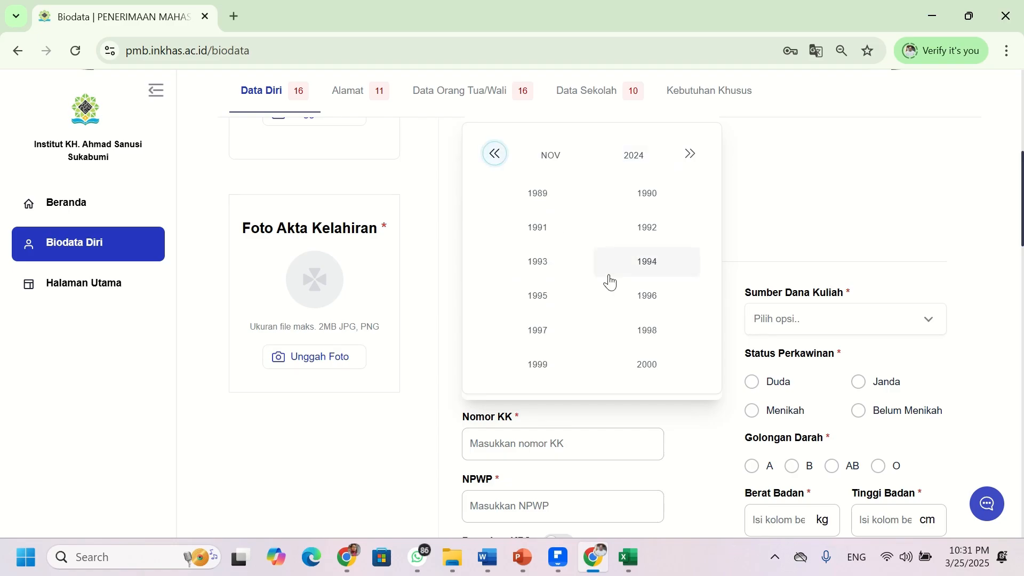
pyautogui.click(650, 303)
# - Change the month to Mei and pick day 17, giving 17 Mei 1996
pyautogui.click(590, 278)
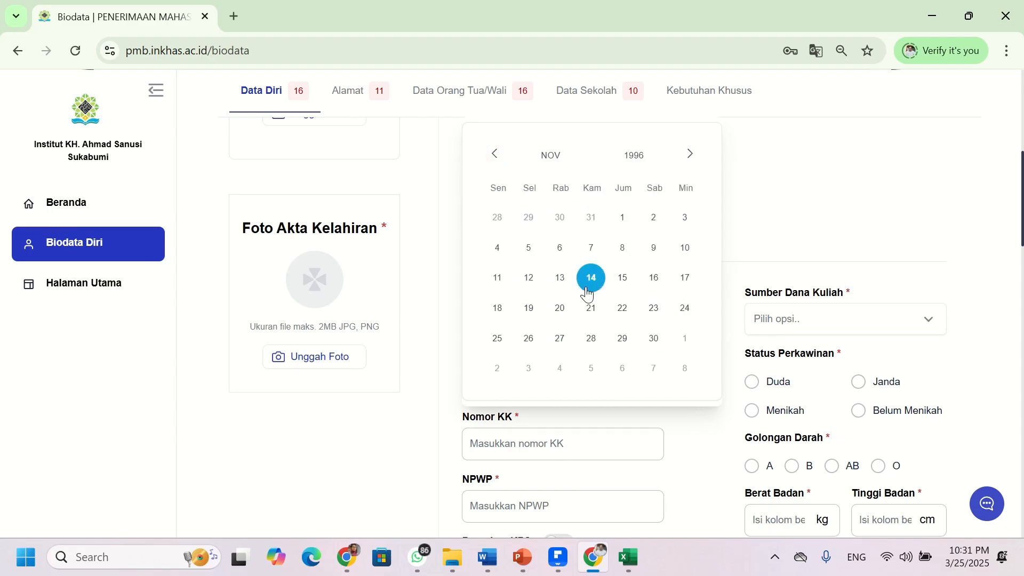
pyautogui.scroll(-4, 610, 472)
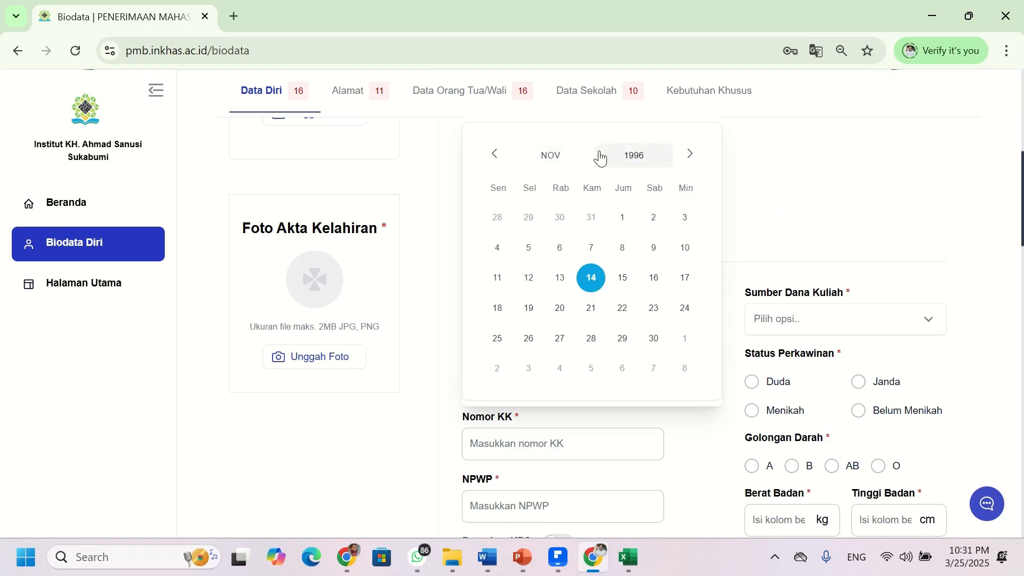
pyautogui.click(553, 163)
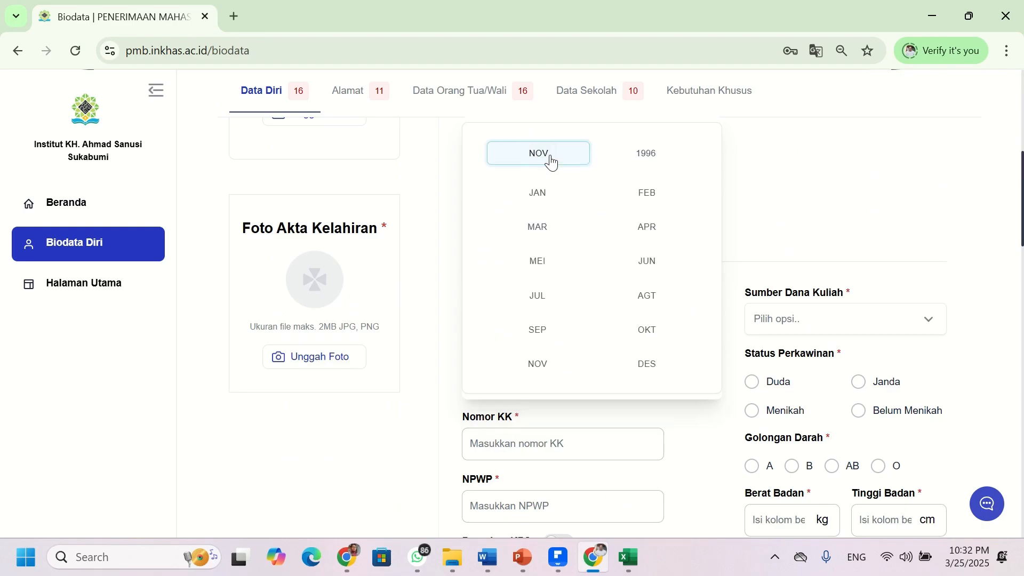
pyautogui.click(552, 160)
pyautogui.click(549, 155)
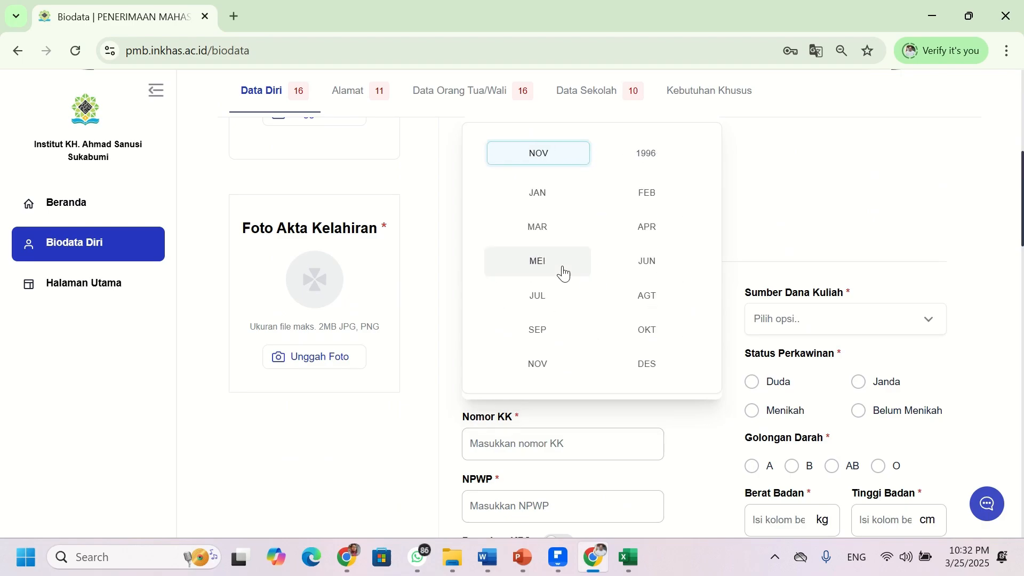
pyautogui.click(546, 270)
pyautogui.click(622, 278)
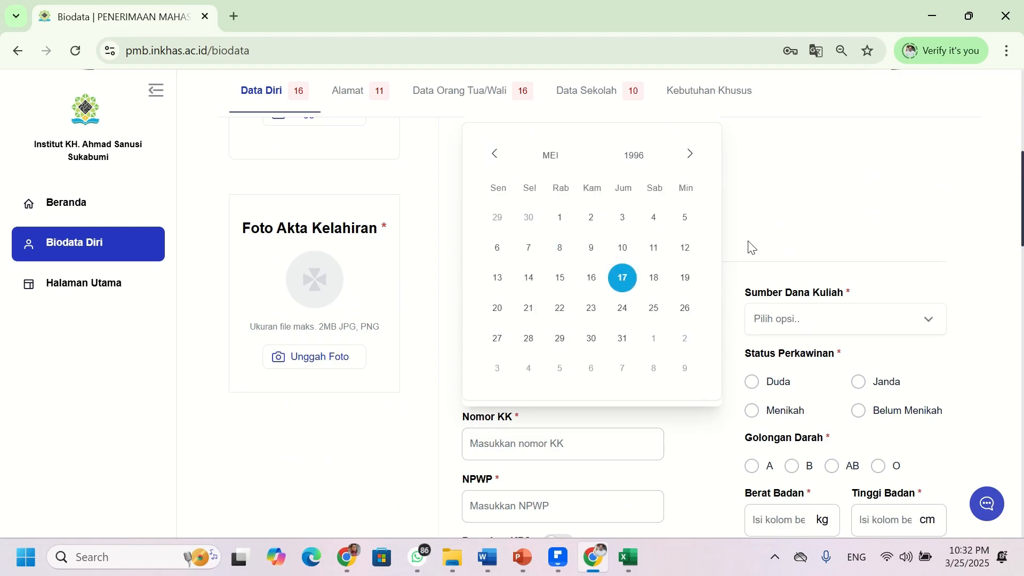
pyautogui.scroll(4, 693, 240)
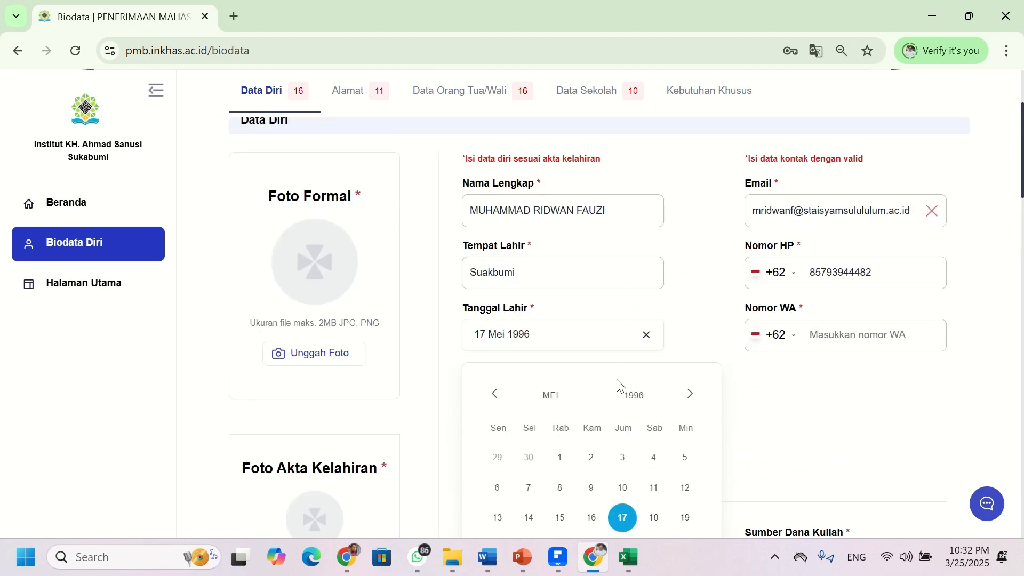
# - Copy the Nomor HP number into the Nomor WA field
pyautogui.click(736, 411)
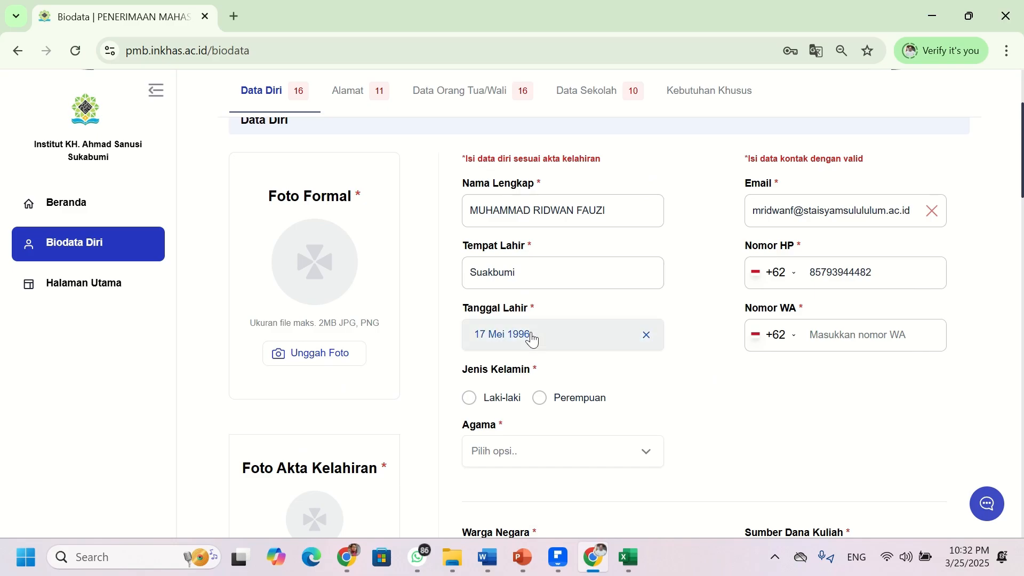
pyautogui.click(902, 277)
pyautogui.click(876, 335)
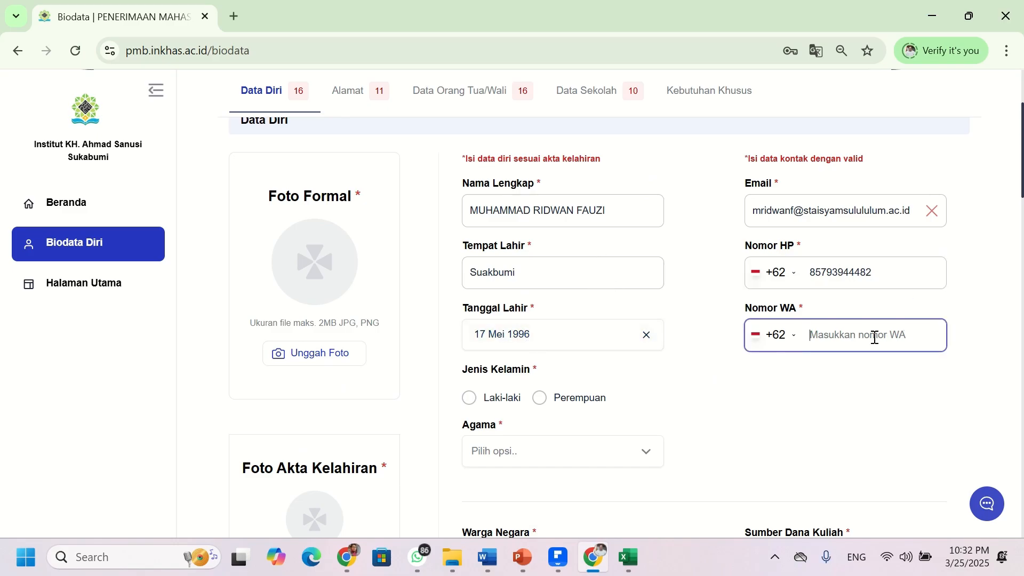
pyautogui.moveTo(880, 277); pyautogui.dragTo(804, 272)
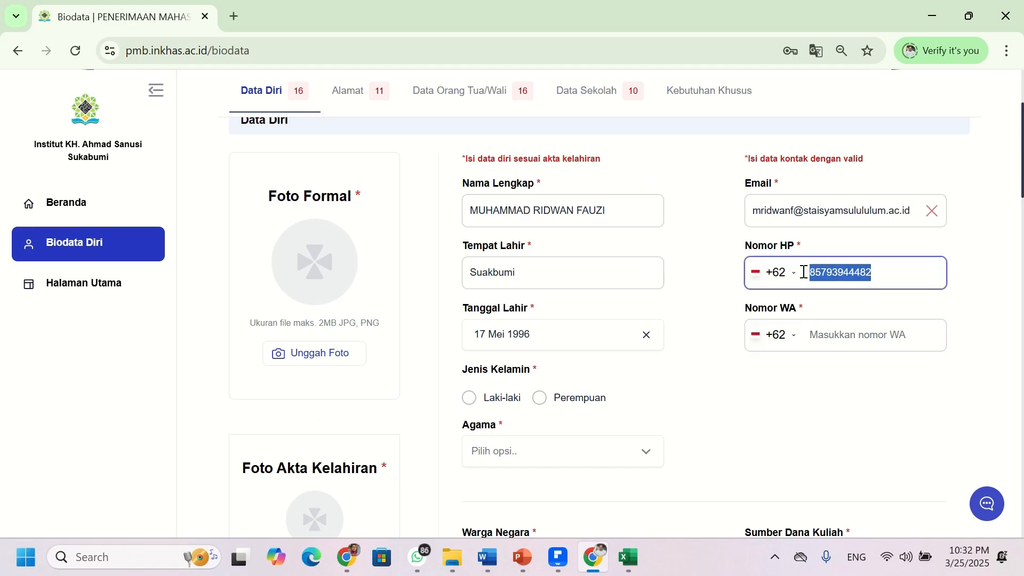
pyautogui.hotkey('ctrl', 'c')
pyautogui.click(869, 337)
pyautogui.hotkey('ctrl', 'v')
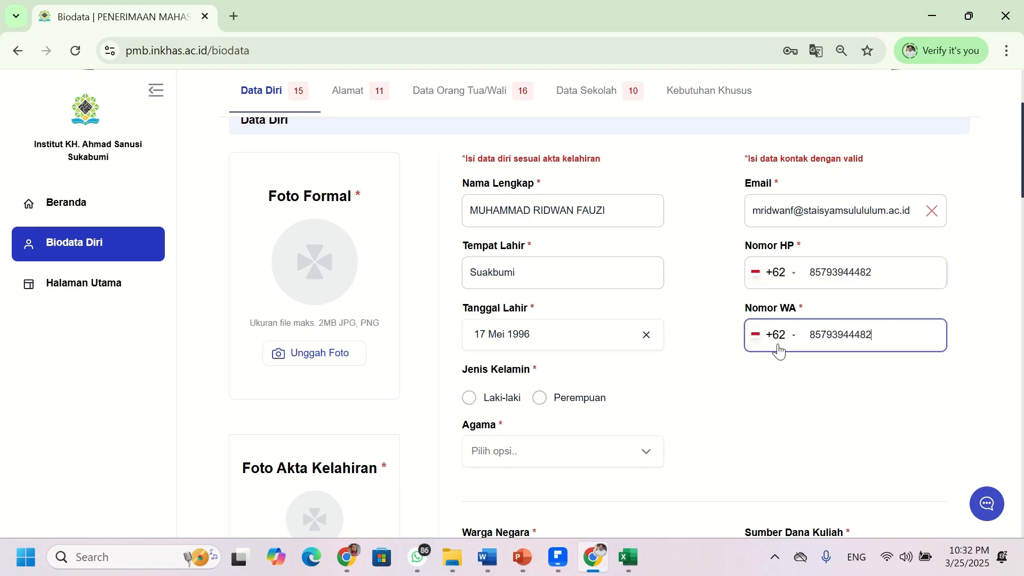
# - Set Jenis Kelamin to Laki-laki, Agama to Islam and Warga Negara to ID - Indonesia
pyautogui.scroll(-3, 504, 382)
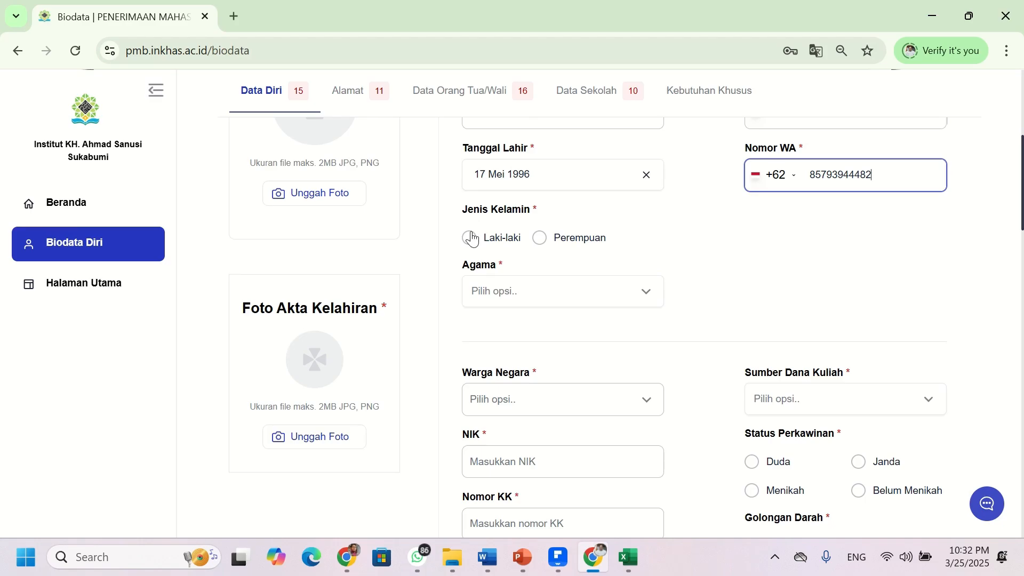
pyautogui.click(471, 239)
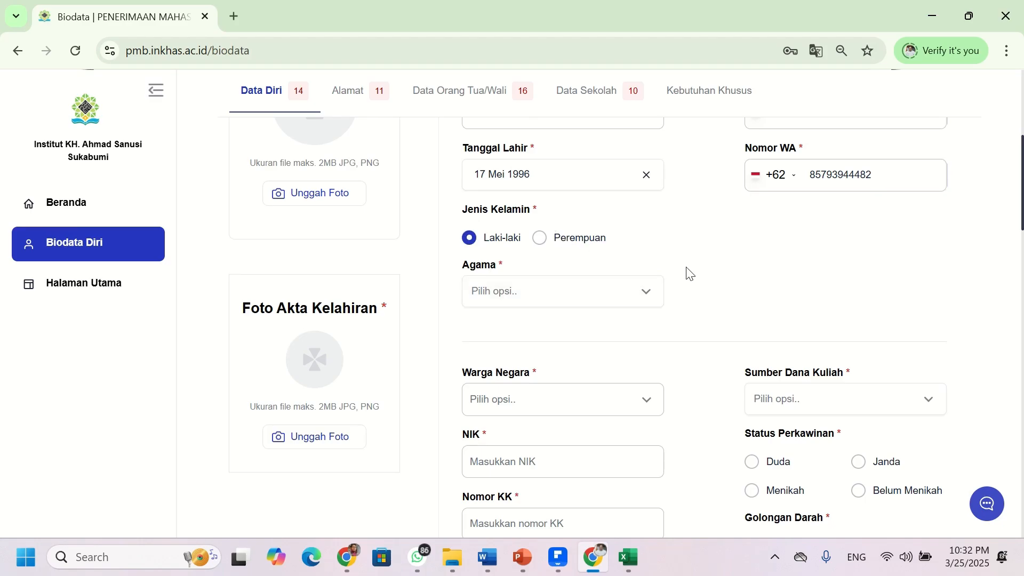
pyautogui.click(628, 303)
pyautogui.click(509, 340)
pyautogui.click(570, 408)
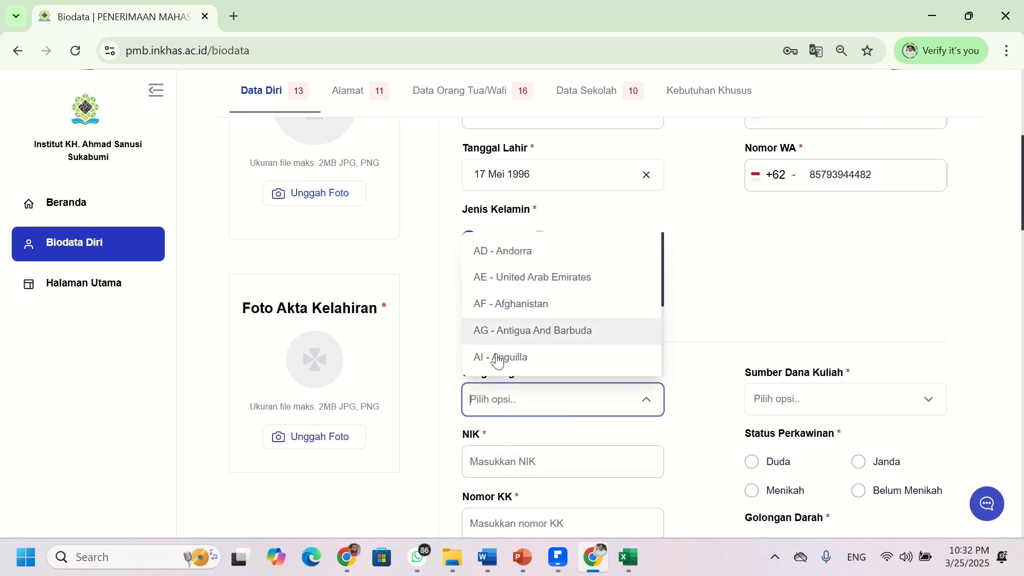
pyautogui.write('indon')
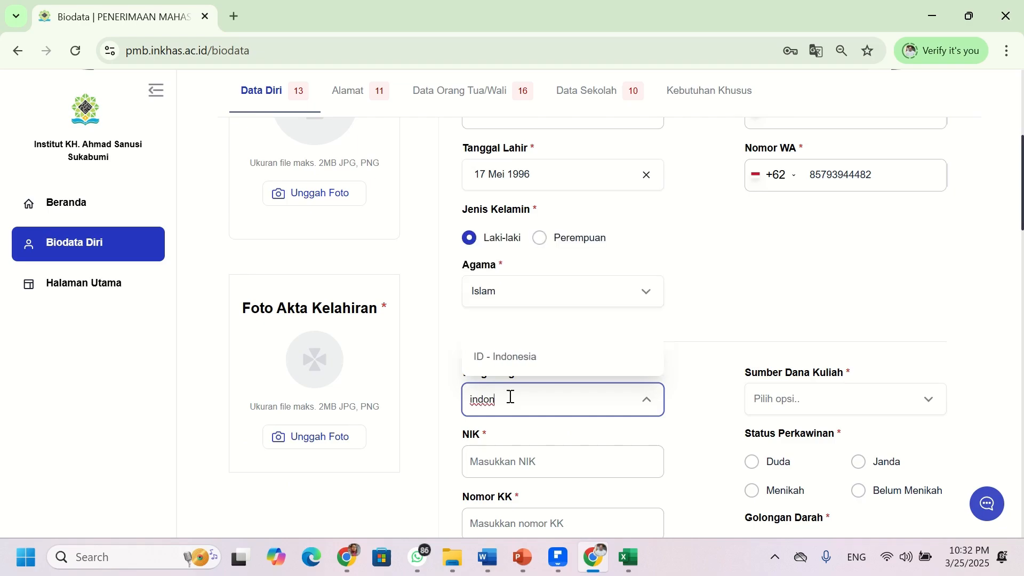
pyautogui.click(509, 372)
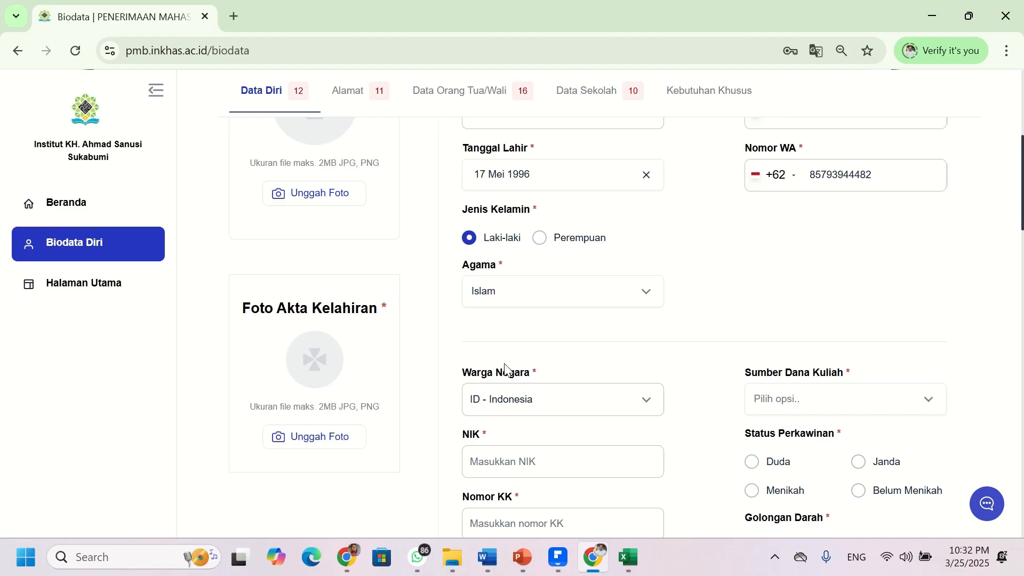
pyautogui.scroll(-2, 609, 376)
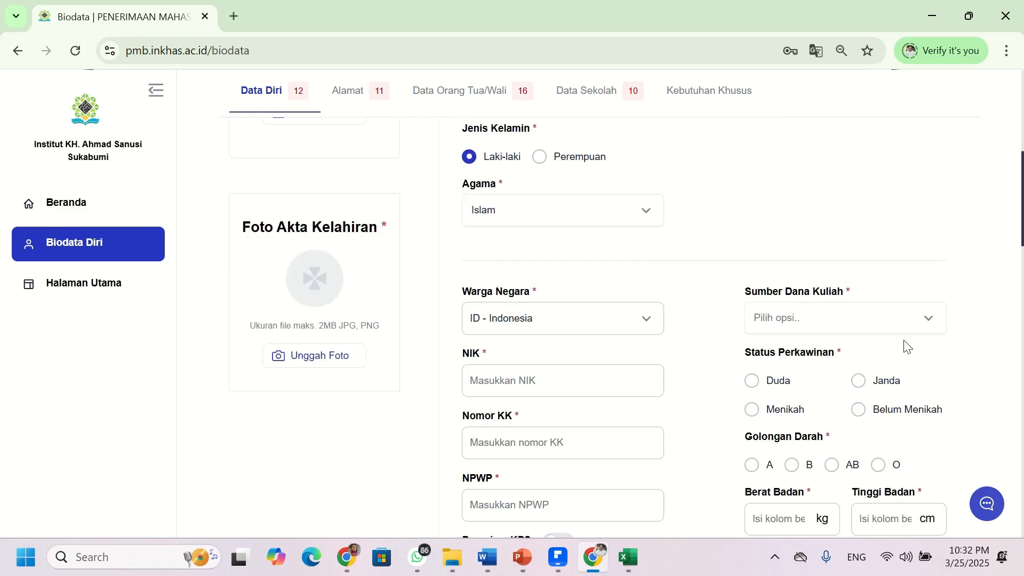
# - Set Sumber Dana Kuliah to Mandiri
pyautogui.scroll(-2, 652, 334)
pyautogui.click(928, 239)
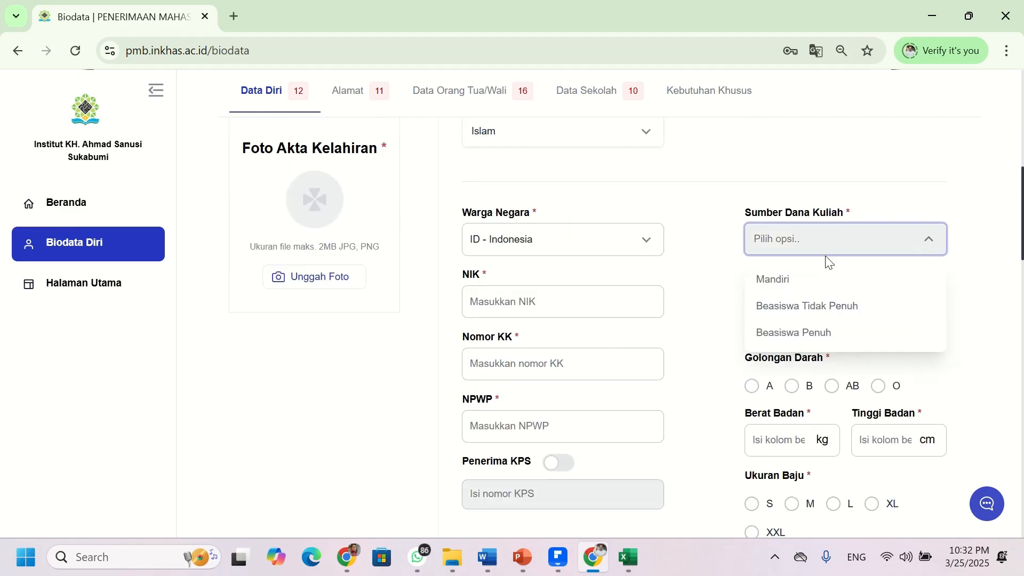
pyautogui.click(784, 281)
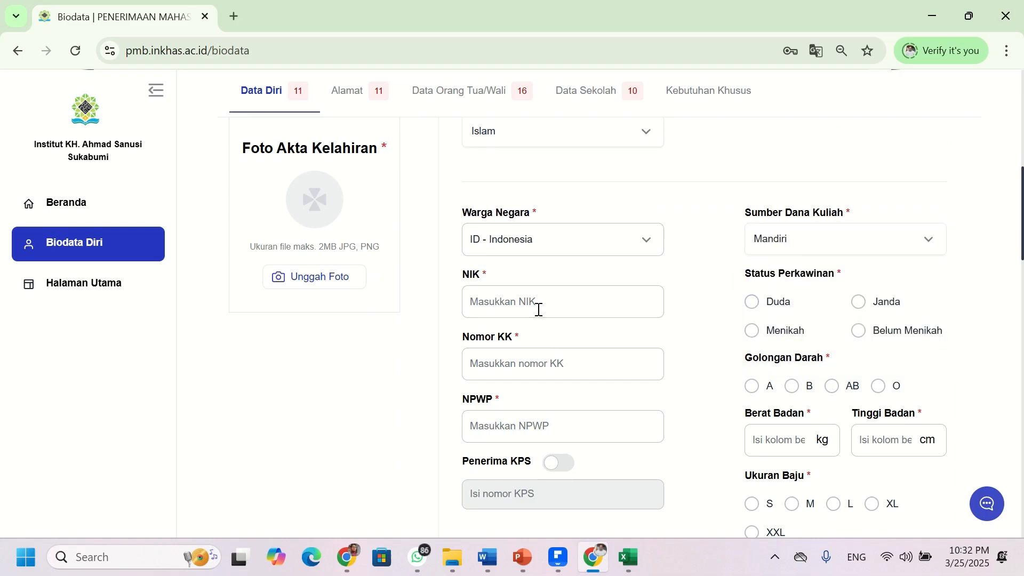
# - Fill NIK, Nomor KK and NPWP with sixteen zeros each
pyautogui.click(516, 301)
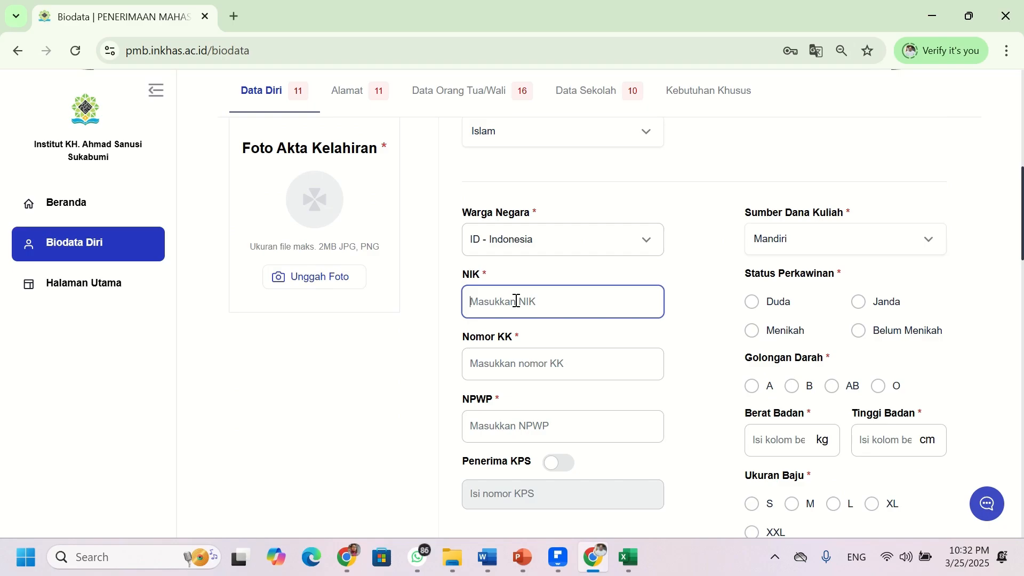
pyautogui.write('0')
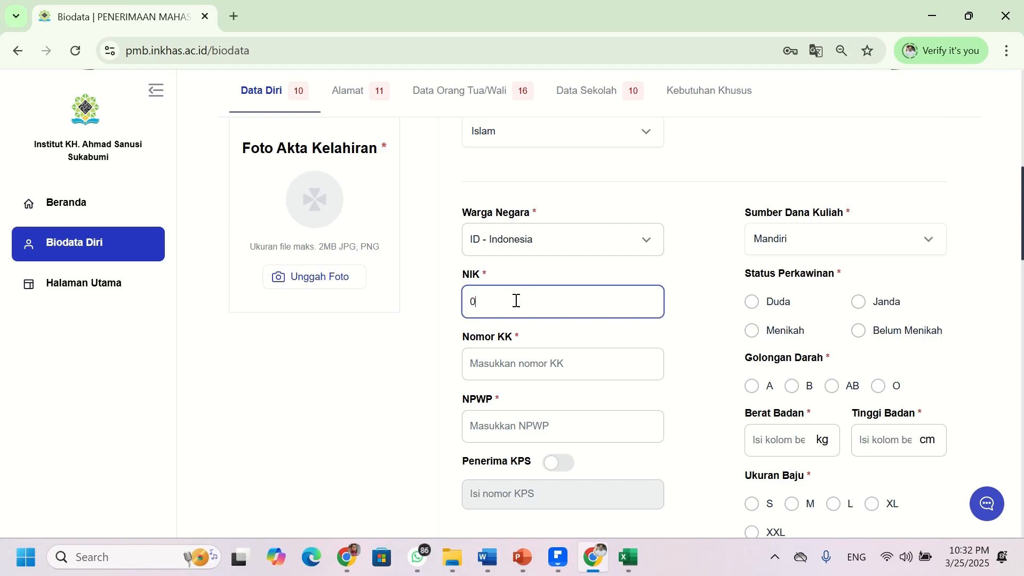
pyautogui.write('000000000000000')
pyautogui.click(491, 364)
pyautogui.write('0000000000000000')
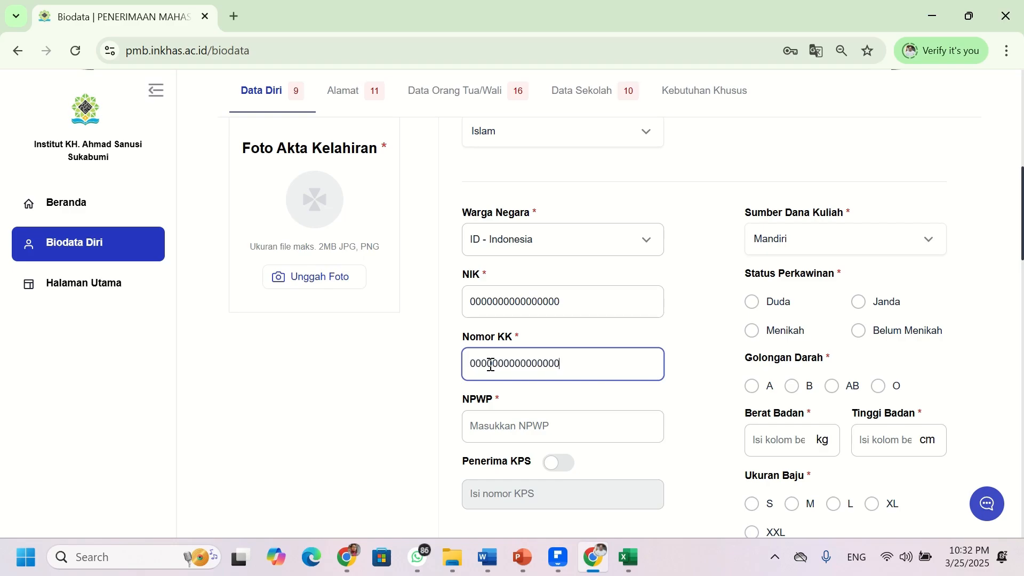
pyautogui.click(509, 422)
pyautogui.write('0000')
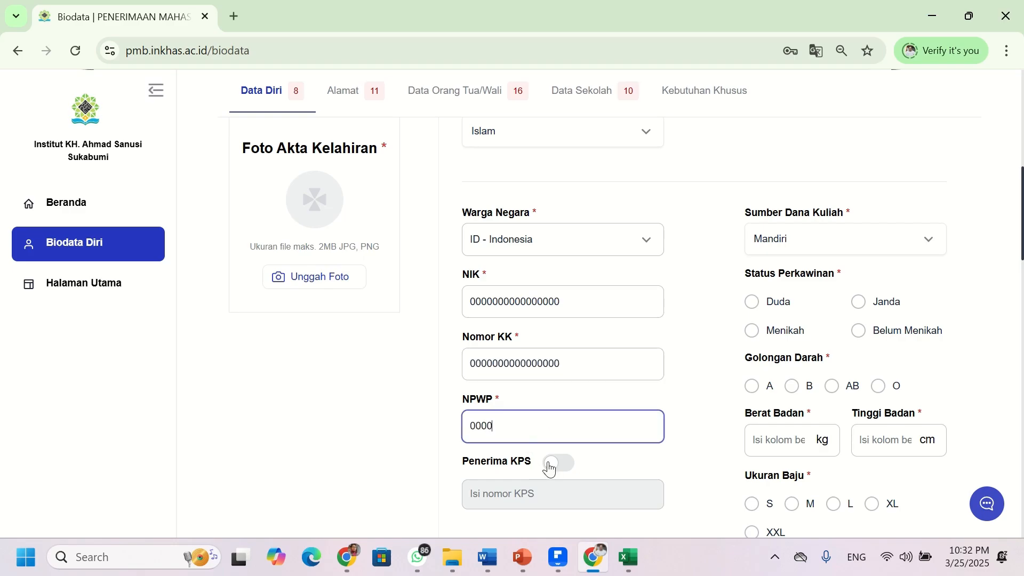
pyautogui.write('000000000000000000000000000000')
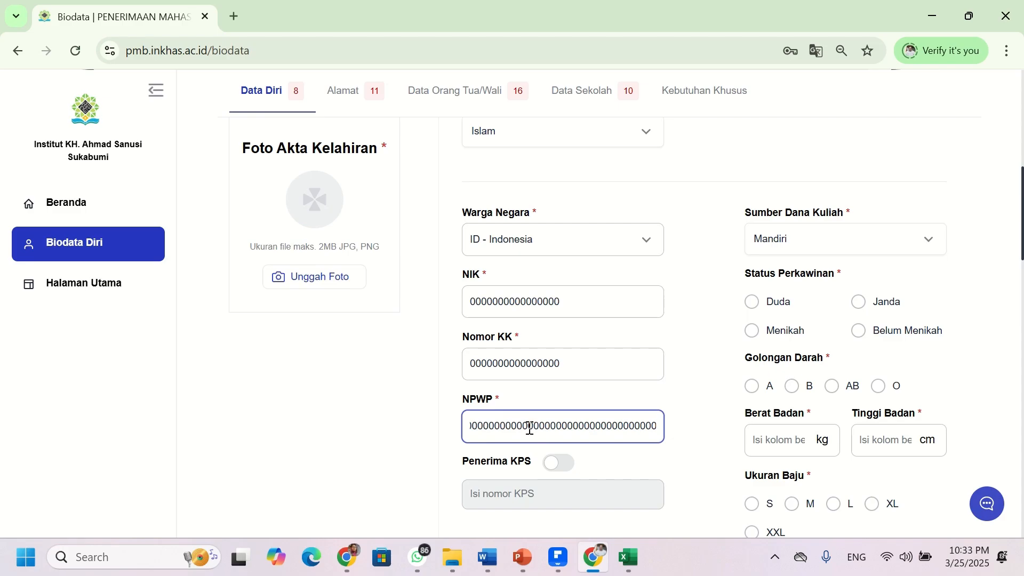
pyautogui.press('BackSpace')
pyautogui.press('BackSpace')
pyautogui.press('BackSpace')
pyautogui.press('BackSpace')
pyautogui.press('BackSpace')
pyautogui.press('BackSpace')
pyautogui.press('BackSpace')
pyautogui.press('BackSpace')
pyautogui.press('BackSpace')
pyautogui.press('BackSpace')
pyautogui.press('BackSpace')
pyautogui.press('BackSpace')
pyautogui.press('BackSpace')
pyautogui.press('BackSpace')
pyautogui.press('BackSpace')
pyautogui.press('BackSpace')
pyautogui.press('BackSpace')
pyautogui.press('BackSpace')
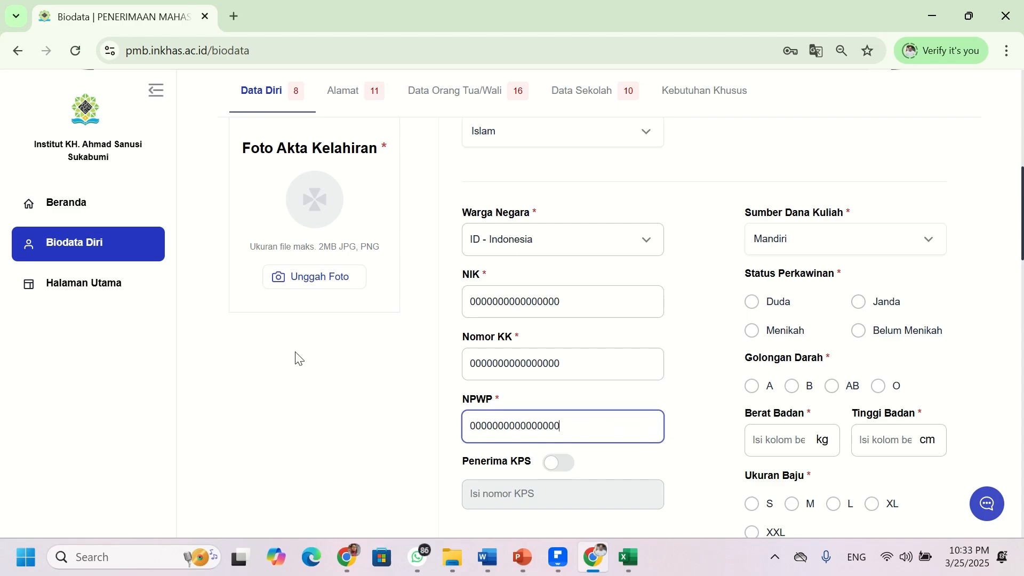
pyautogui.scroll(-4, 563, 400)
pyautogui.scroll(4, 569, 308)
# - Set Status Perkawinan to Belum Menikah and Golongan Darah to O
pyautogui.click(858, 331)
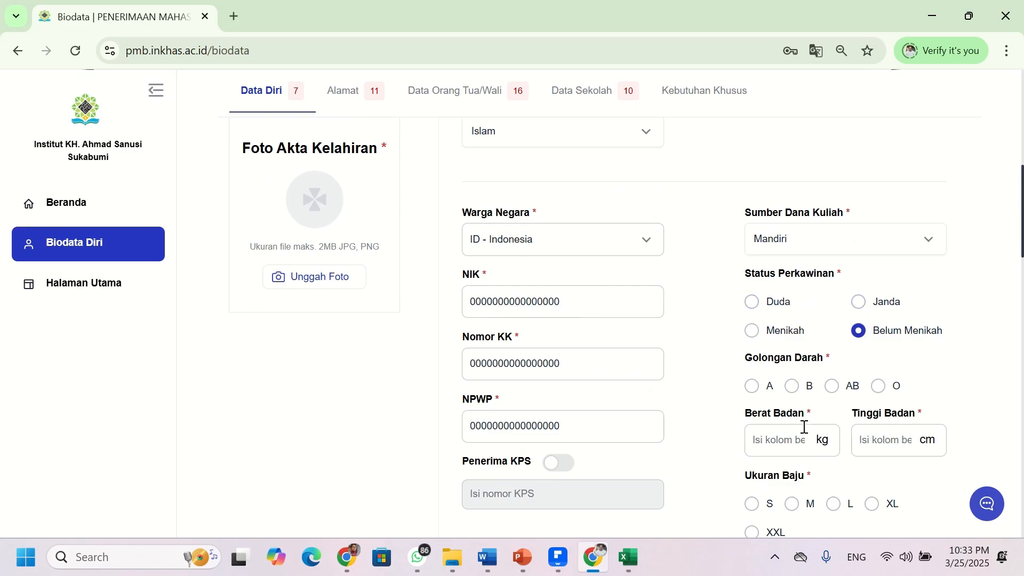
pyautogui.click(879, 386)
pyautogui.scroll(-3, 788, 450)
# - Enter Berat Badan 79 kg and Tinggi Badan 160 cm
pyautogui.click(771, 285)
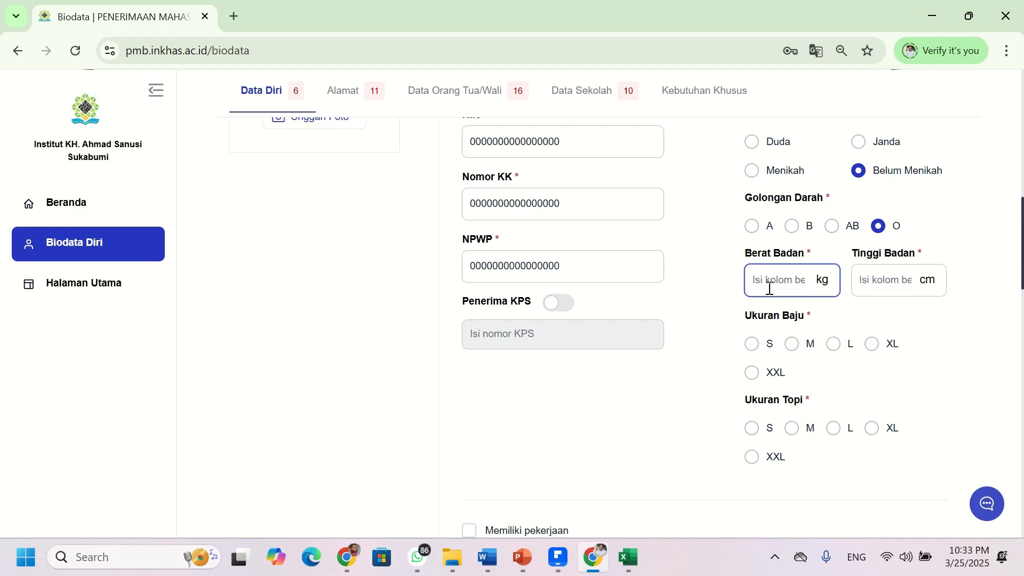
pyautogui.write('160')
pyautogui.click(879, 278)
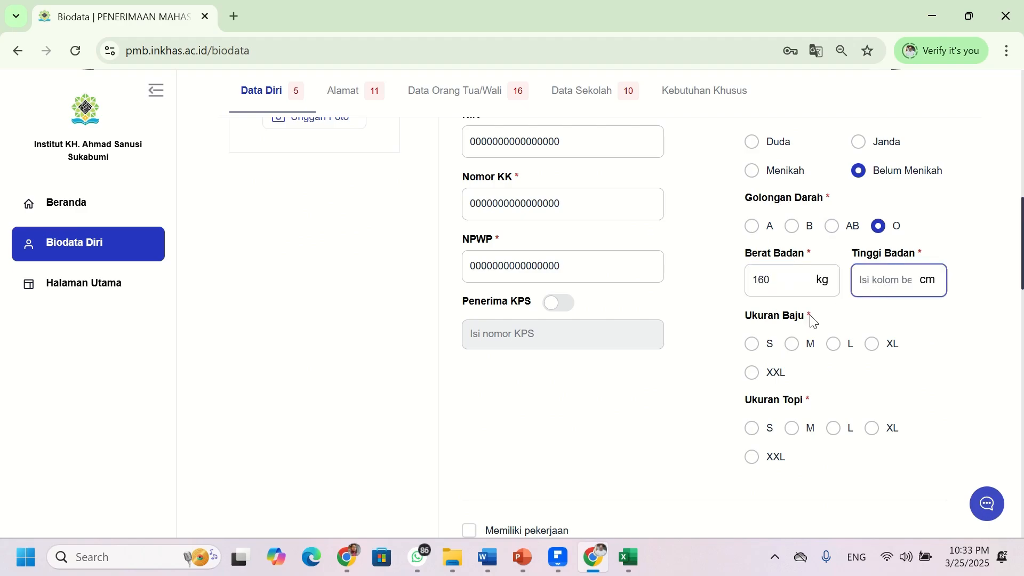
pyautogui.moveTo(782, 286); pyautogui.dragTo(756, 282)
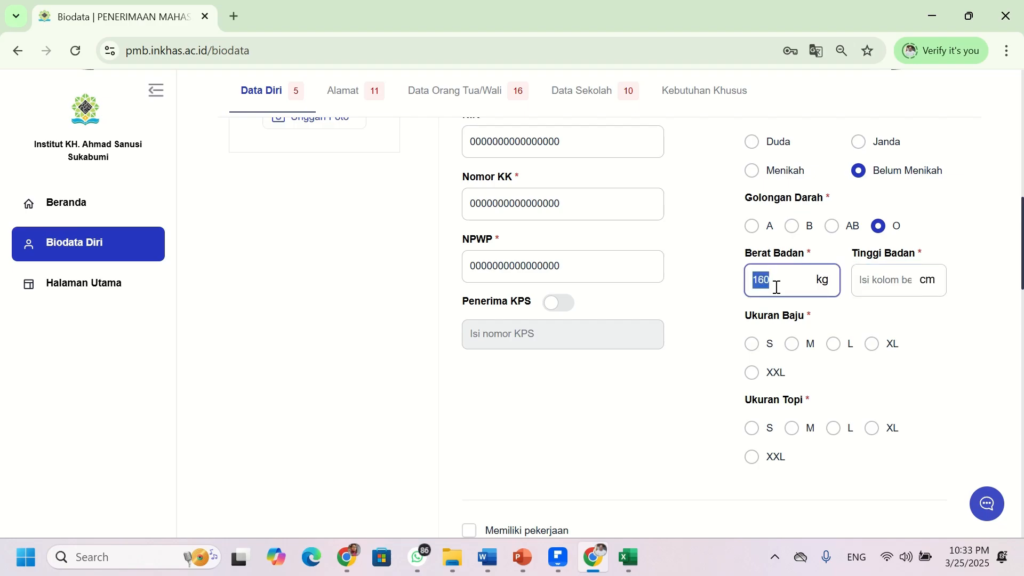
pyautogui.moveTo(780, 284); pyautogui.dragTo(757, 282)
pyautogui.click(790, 291)
pyautogui.click(877, 274)
pyautogui.write('1')
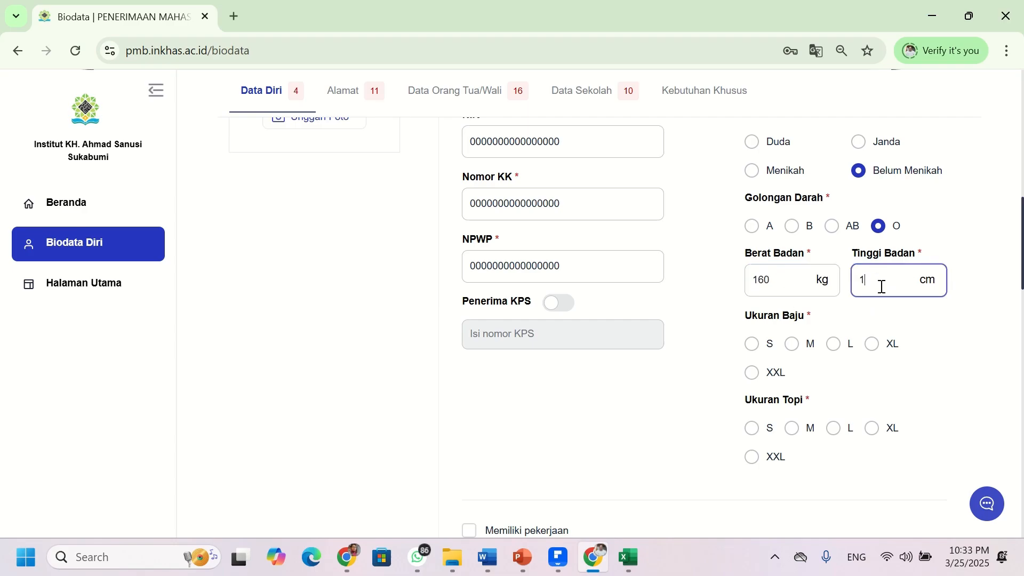
pyautogui.press('BackSpace')
pyautogui.write('1')
pyautogui.click(764, 281)
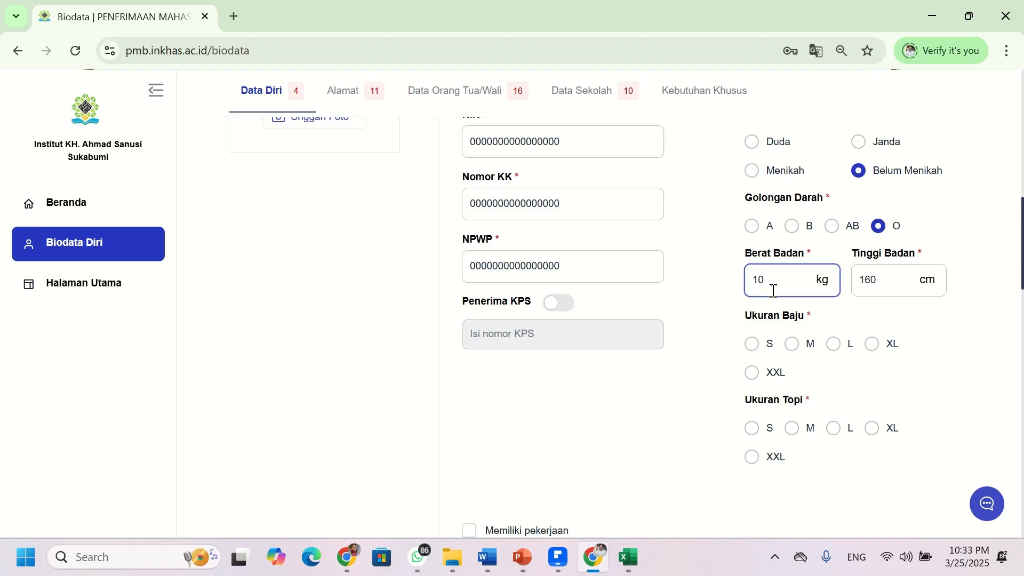
pyautogui.press('BackSpace')
pyautogui.press('BackSpace')
pyautogui.write('79')
# - Choose Ukuran Baju XL and Ukuran Topi S
pyautogui.scroll(-1, 838, 350)
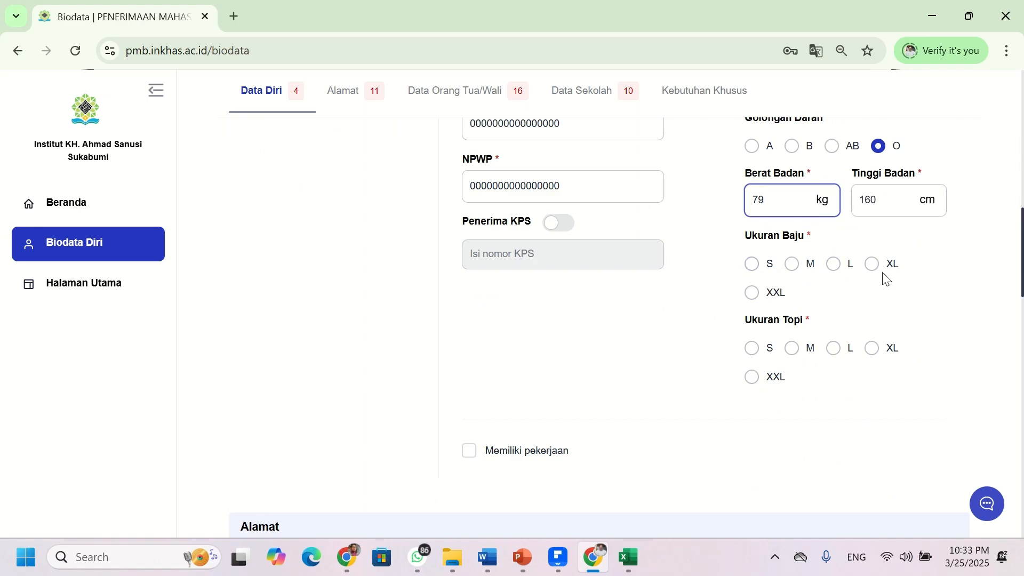
pyautogui.click(871, 265)
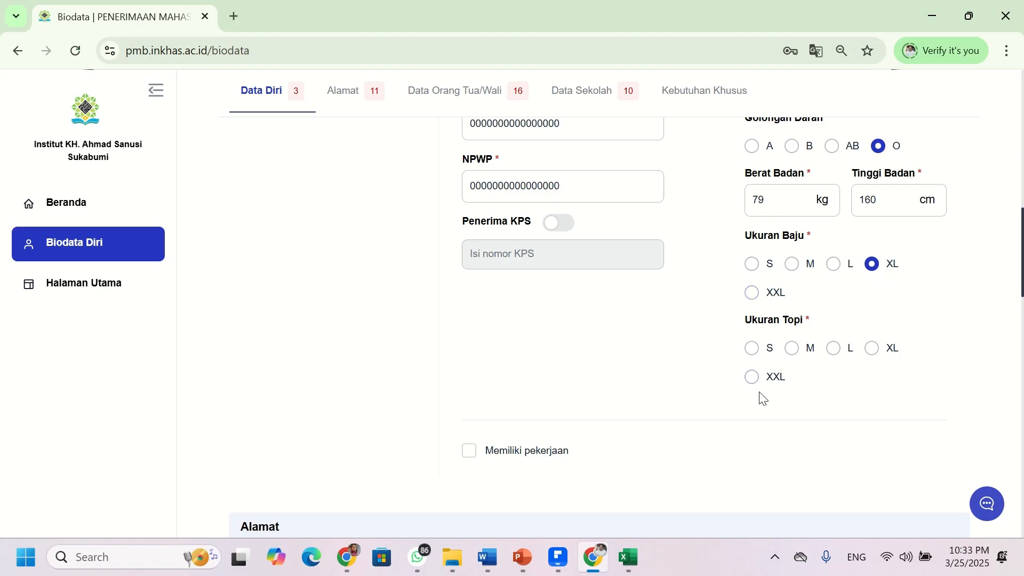
pyautogui.click(753, 349)
# - Type placeholder text into Alamat Lengkap and erase the stray letters
pyautogui.scroll(-1, 629, 336)
pyautogui.scroll(-3, 630, 336)
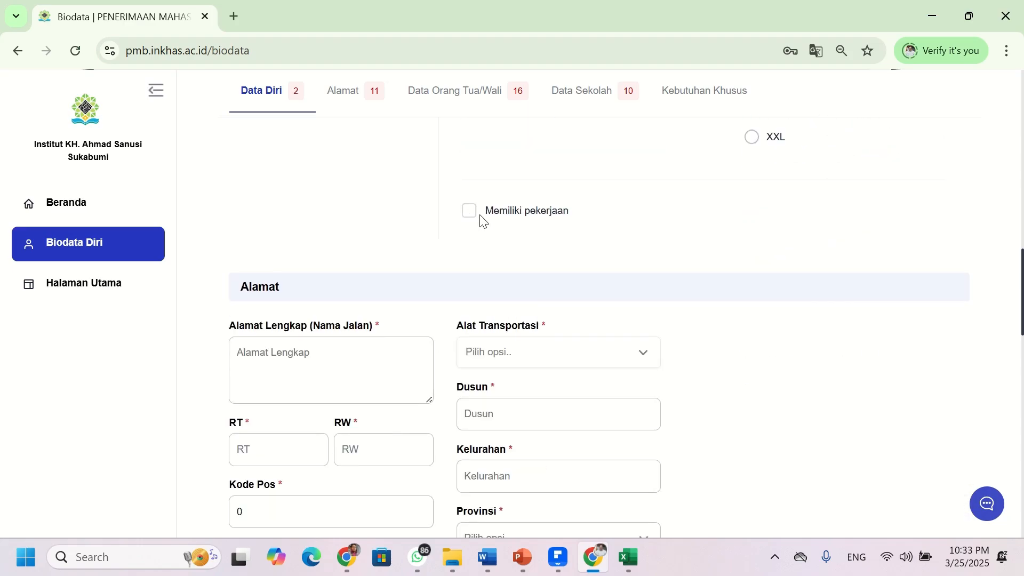
pyautogui.scroll(-3, 491, 228)
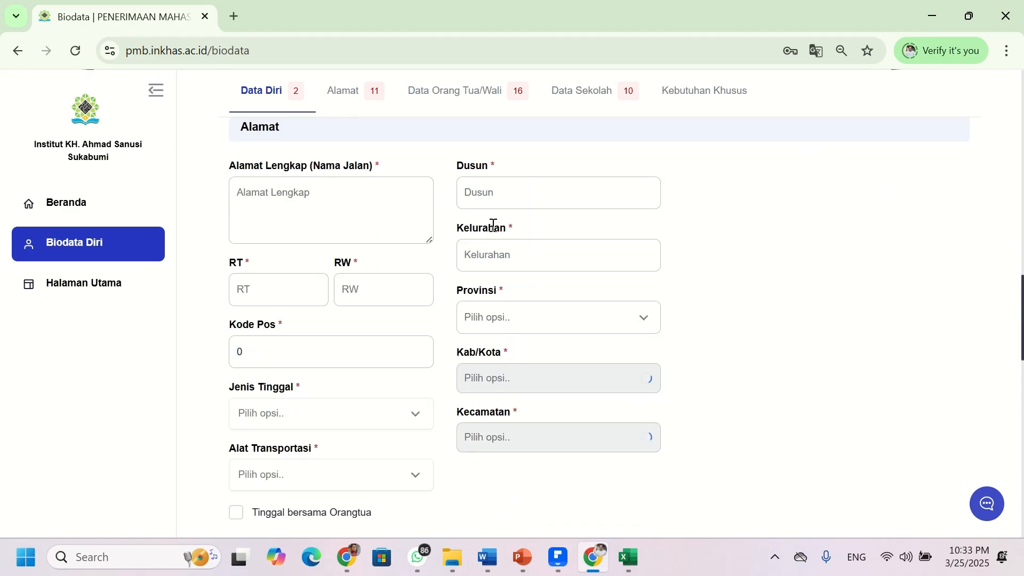
pyautogui.scroll(4, 491, 226)
pyautogui.scroll(-4, 494, 230)
pyautogui.click(361, 205)
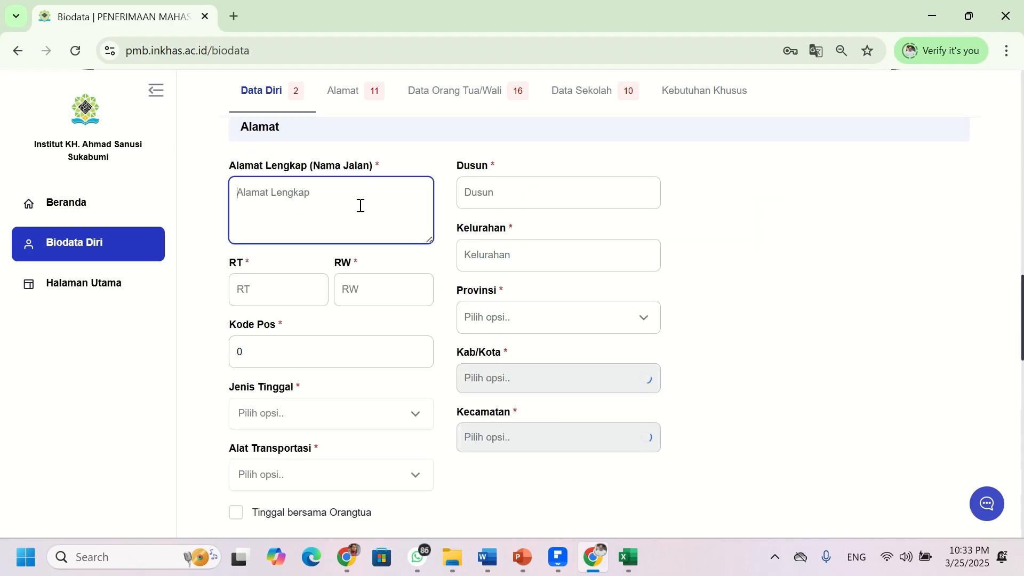
pyautogui.write('bbbbb')
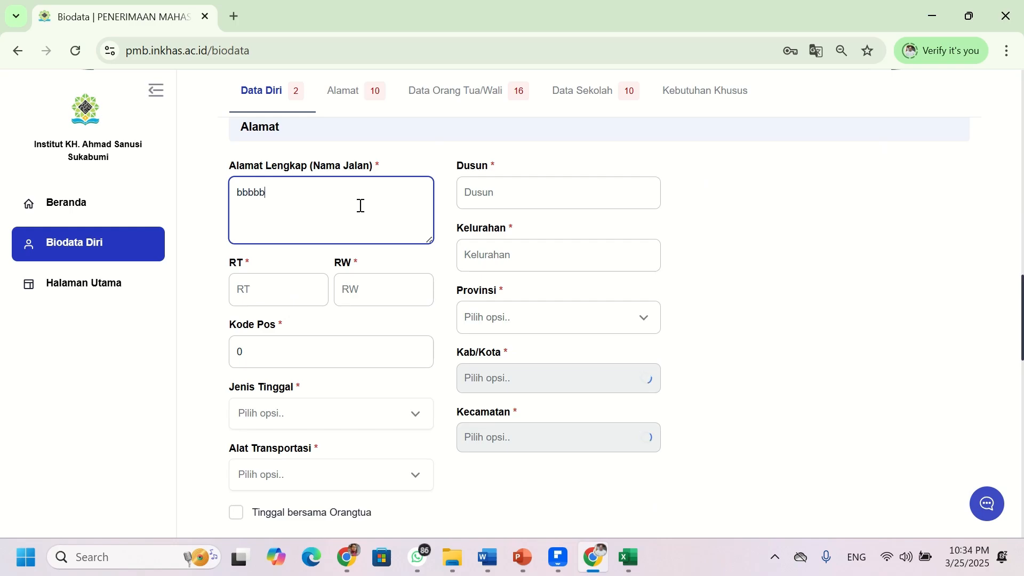
pyautogui.press('BackSpace')
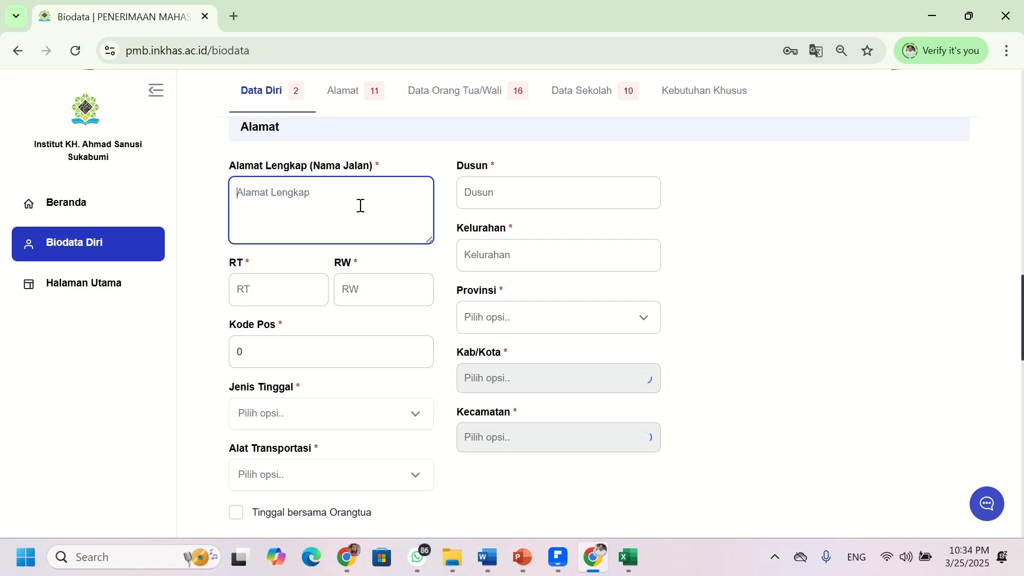
pyautogui.click(496, 194)
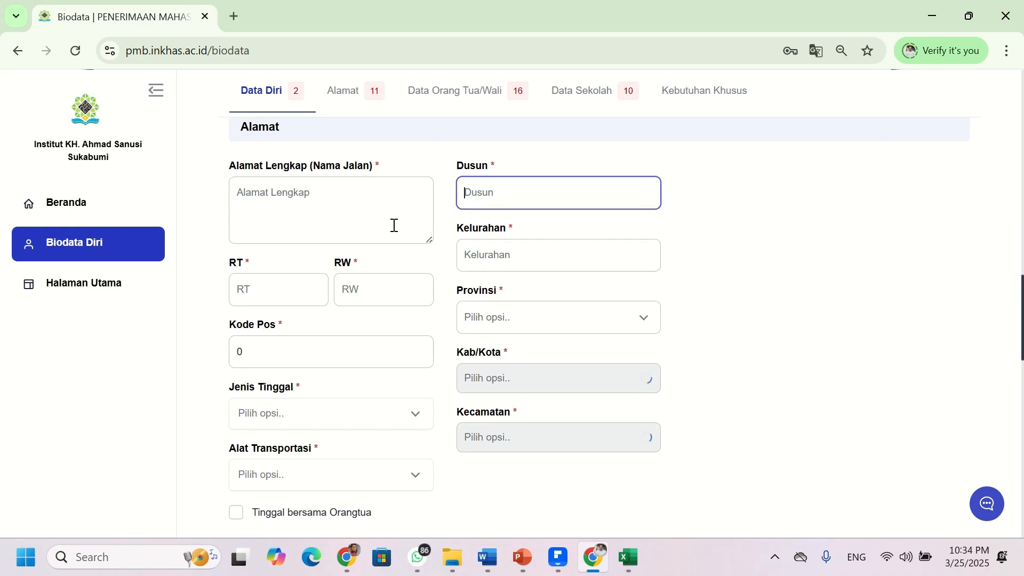
pyautogui.click(511, 249)
# - Choose Prov. Jawa Barat, Kota Sukabumi and Kec. Gunung Puyuh in the address dropdowns
pyautogui.click(517, 317)
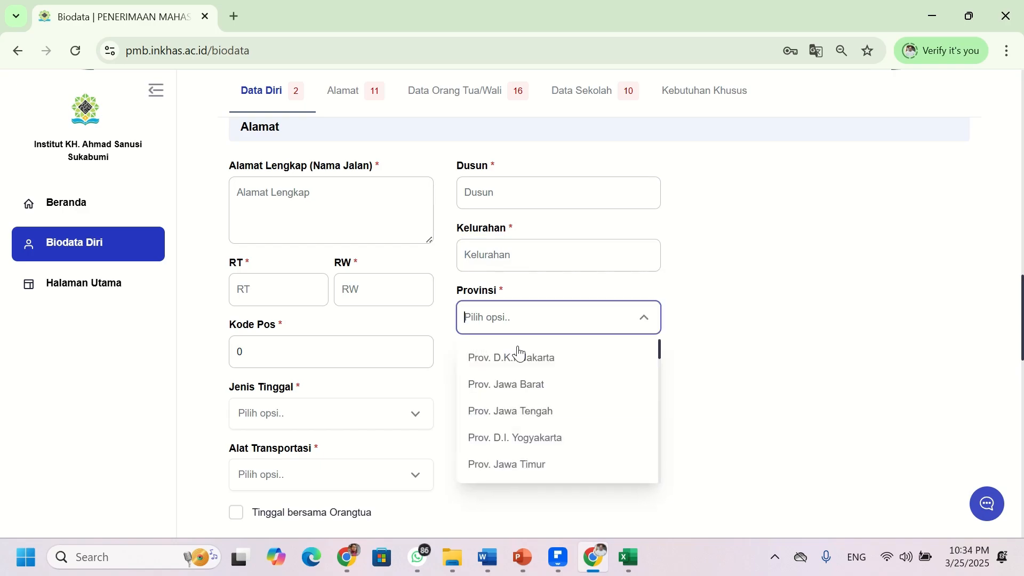
pyautogui.click(528, 394)
pyautogui.click(519, 383)
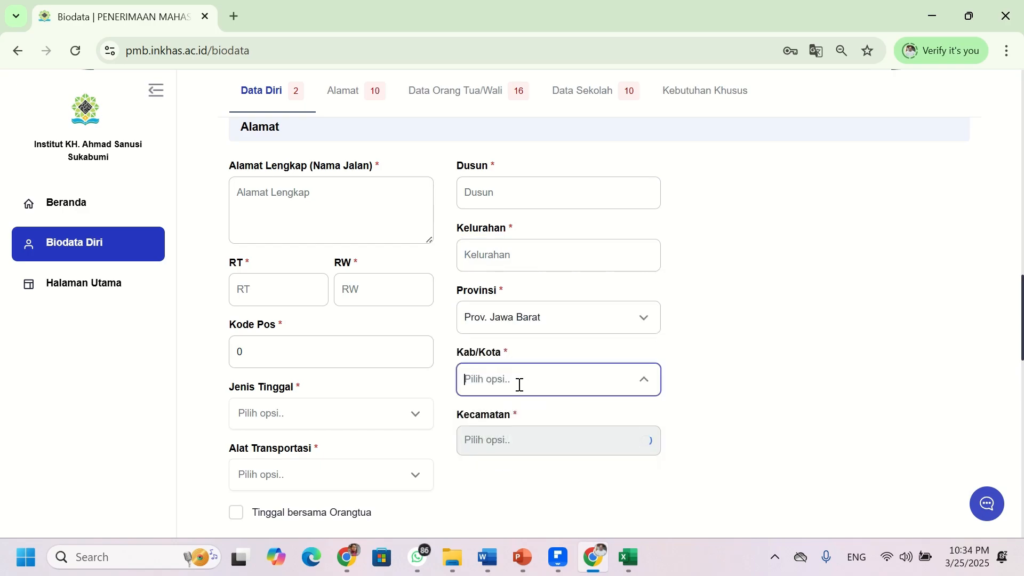
pyautogui.click(515, 261)
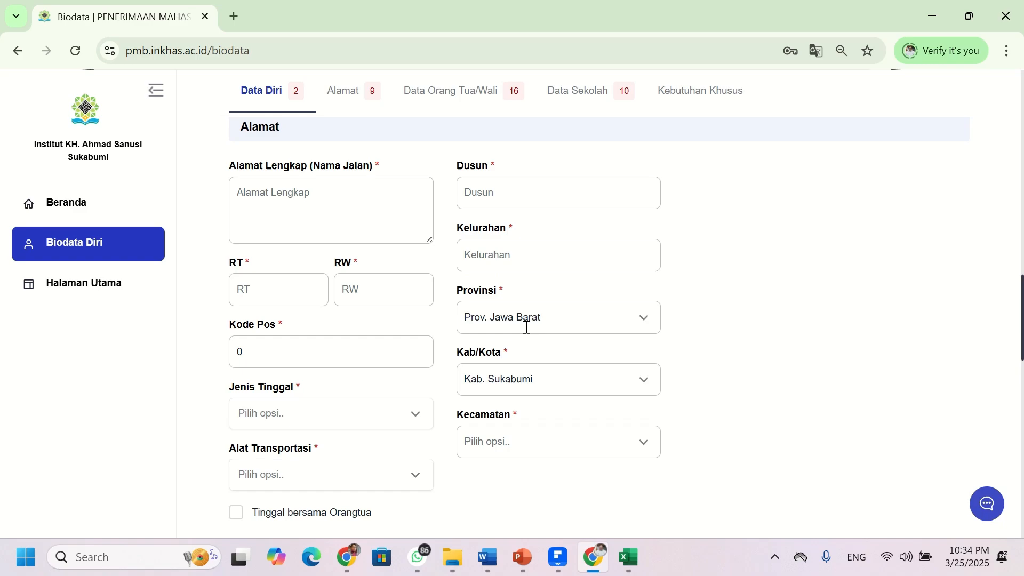
pyautogui.click(527, 371)
pyautogui.scroll(-3, 521, 338)
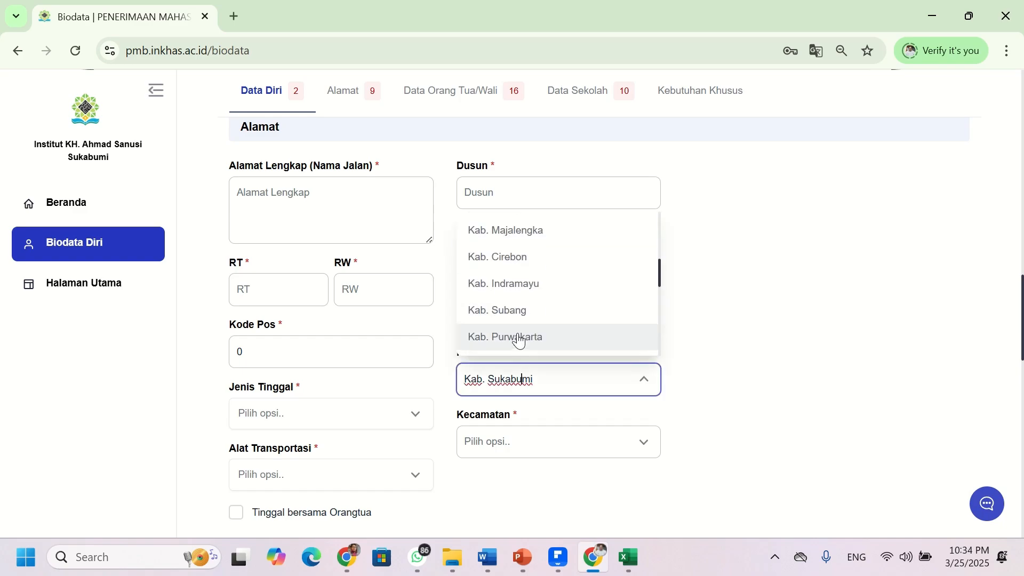
pyautogui.scroll(-3, 518, 298)
pyautogui.click(517, 284)
pyautogui.click(515, 441)
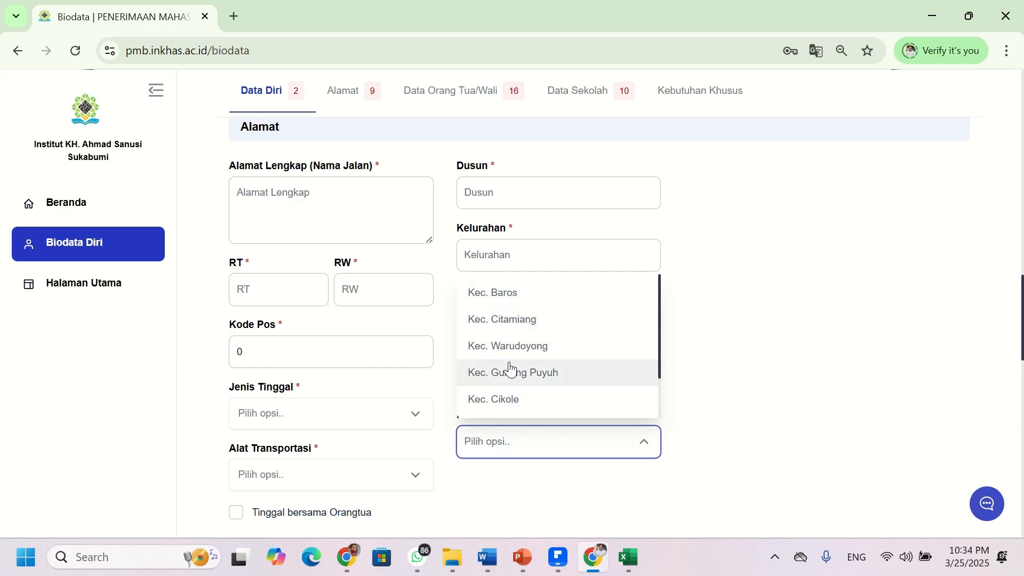
pyautogui.click(529, 373)
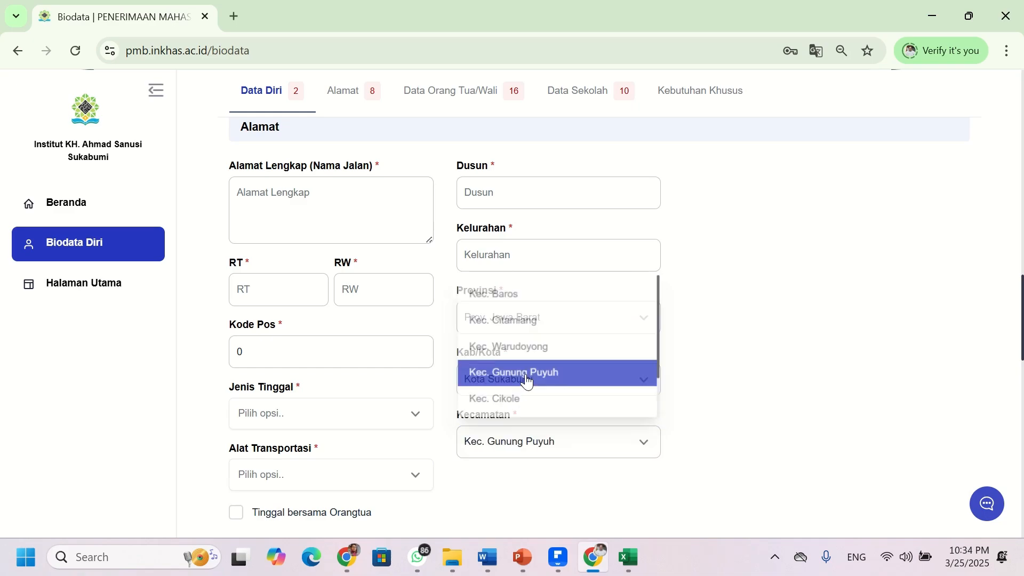
# - Fill placeholder Kelurahan and Dusun, RT 06 and RW 05, and select the old Kode Pos
pyautogui.click(489, 256)
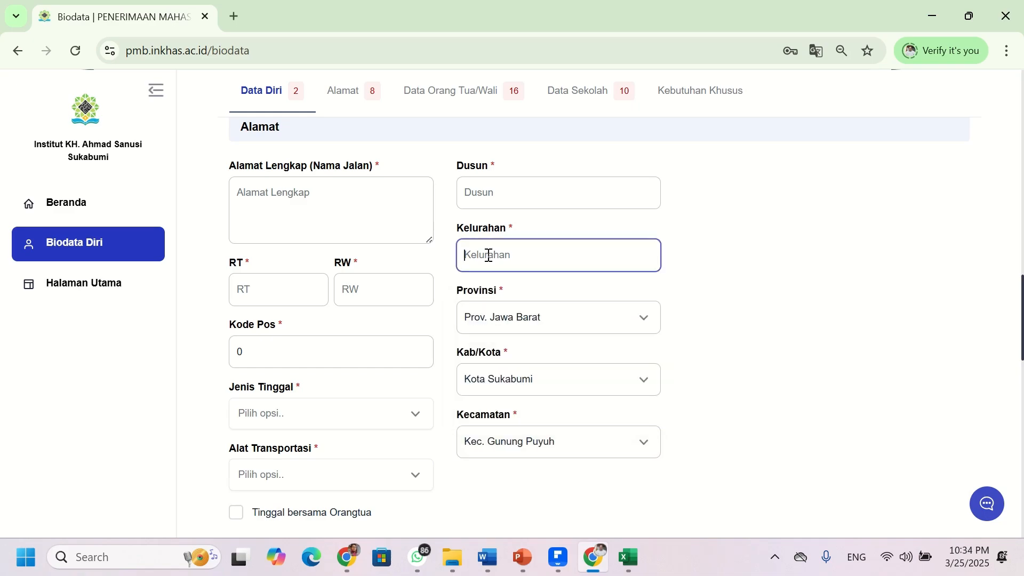
pyautogui.write('vvvvvvvvvv')
pyautogui.click(486, 196)
pyautogui.write('vvvvvvv')
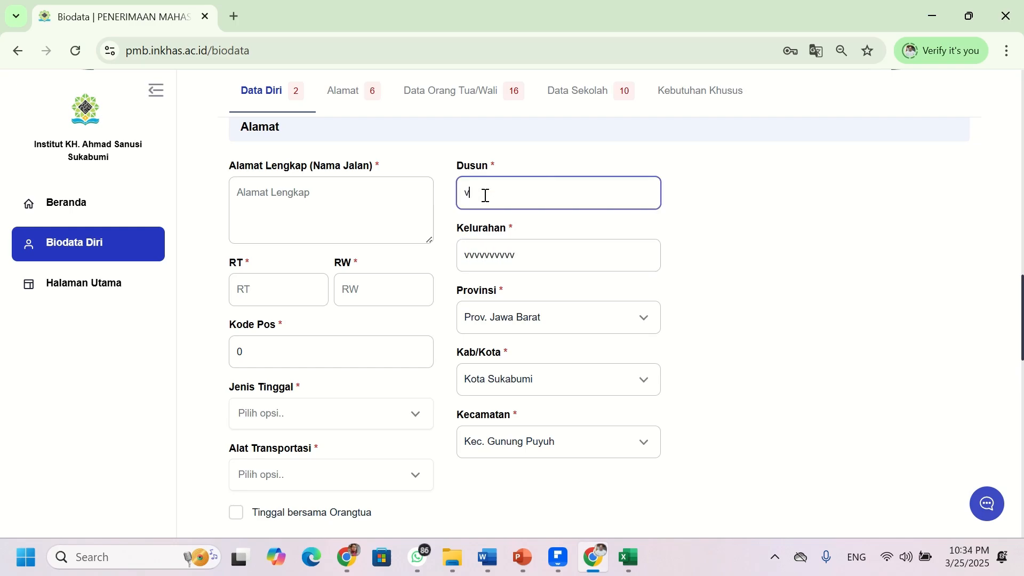
pyautogui.write('vvvvvvvv')
pyautogui.click(281, 295)
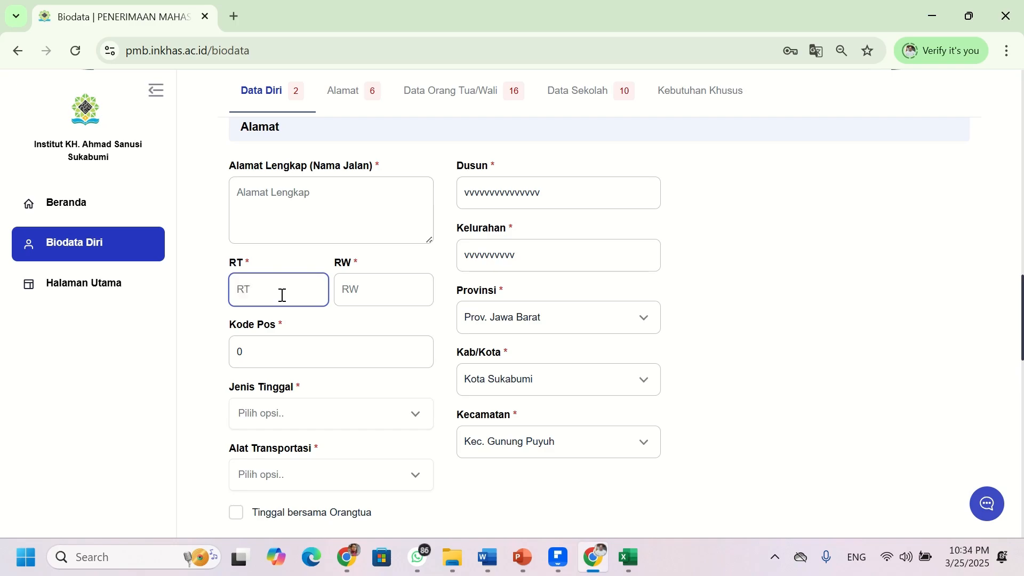
pyautogui.click(374, 295)
pyautogui.write('05')
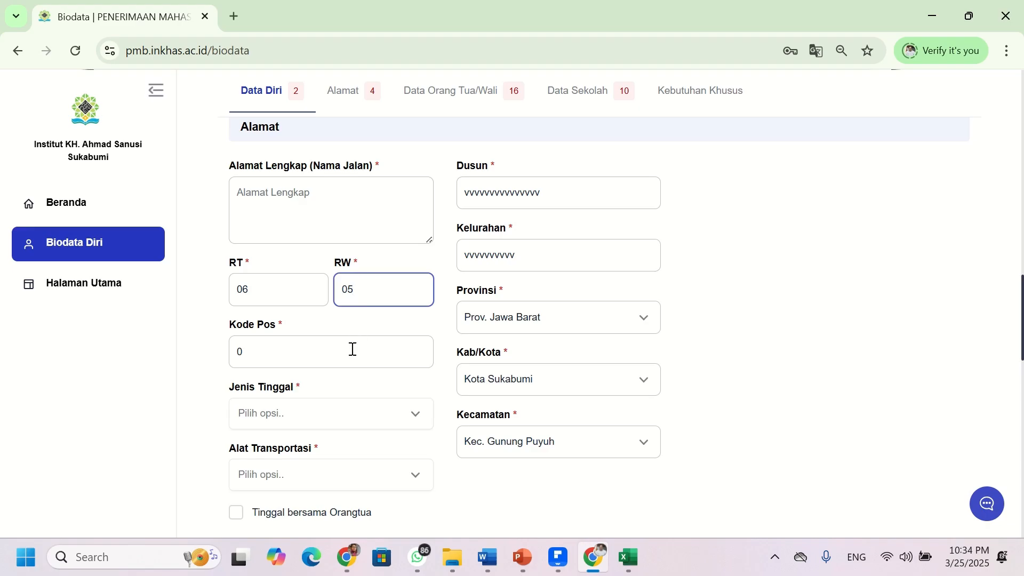
pyautogui.click(353, 349)
pyautogui.moveTo(357, 351); pyautogui.dragTo(223, 365)
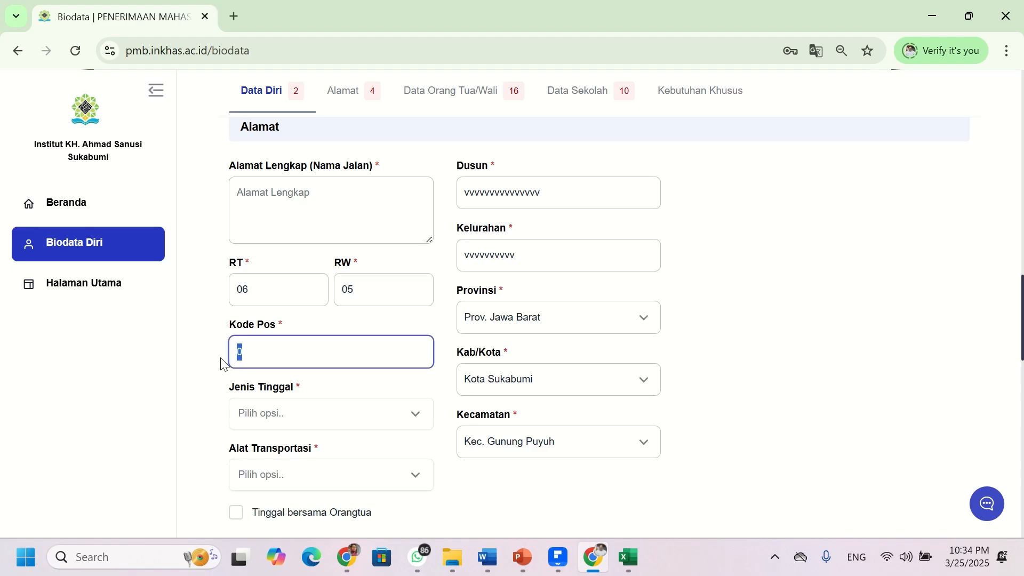
# - Enter Kode Pos 43123 and set Jenis Tinggal to Asrama
pyautogui.write('43123')
pyautogui.scroll(-3, 288, 406)
pyautogui.click(286, 255)
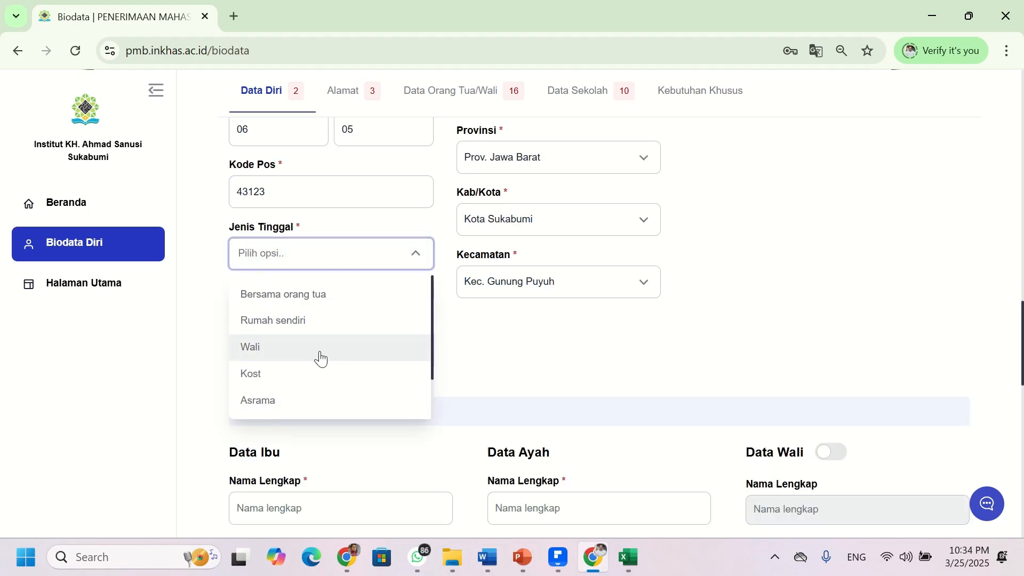
pyautogui.click(320, 324)
pyautogui.click(329, 269)
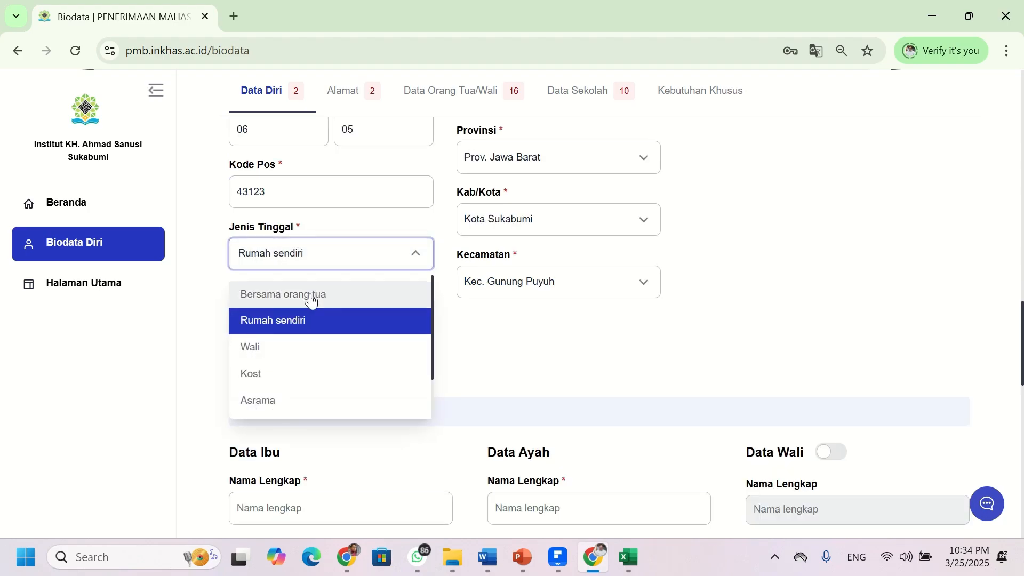
pyautogui.click(312, 299)
pyautogui.click(314, 254)
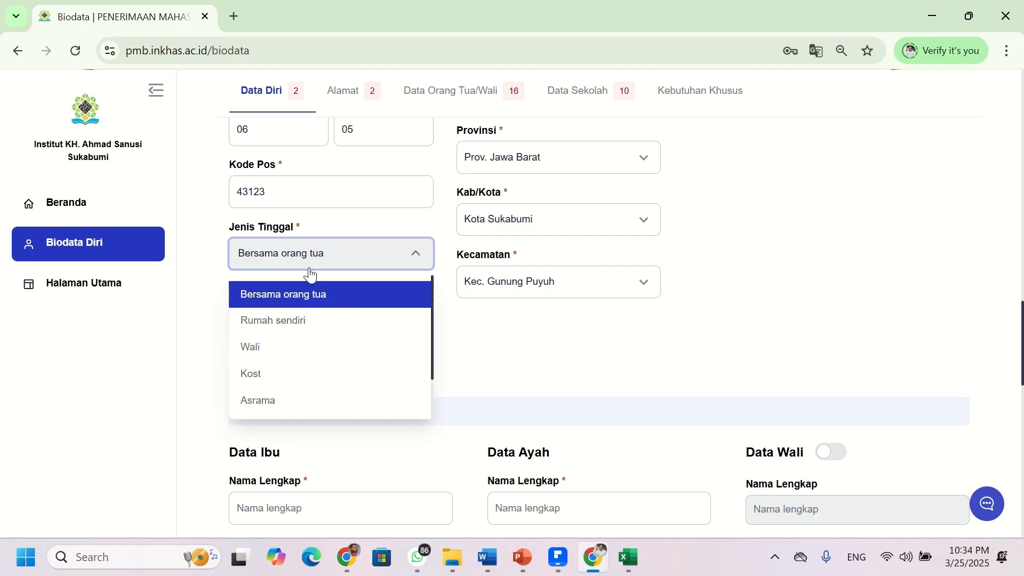
pyautogui.click(320, 352)
pyautogui.click(314, 256)
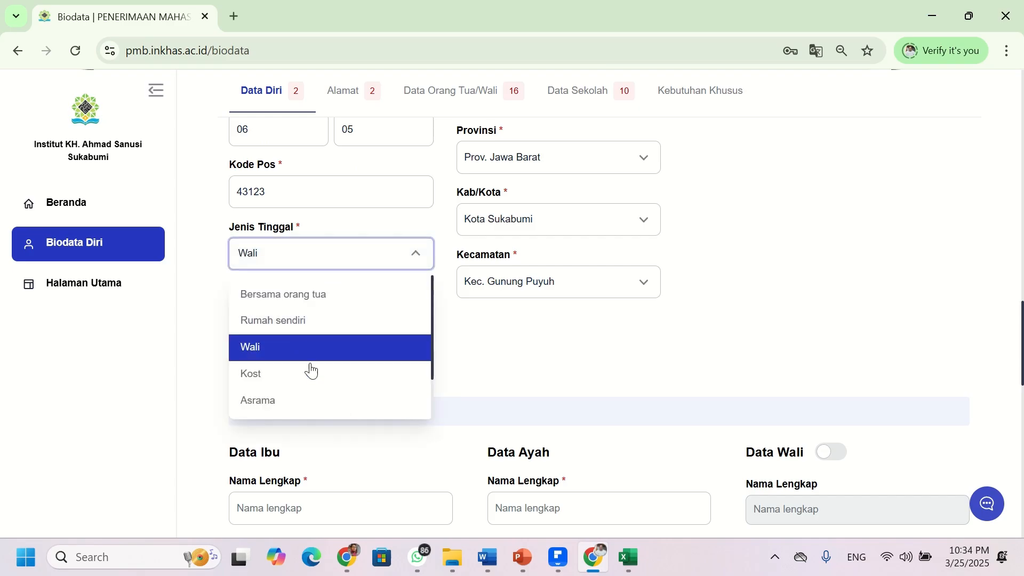
pyautogui.click(310, 372)
pyautogui.click(315, 256)
pyautogui.click(321, 401)
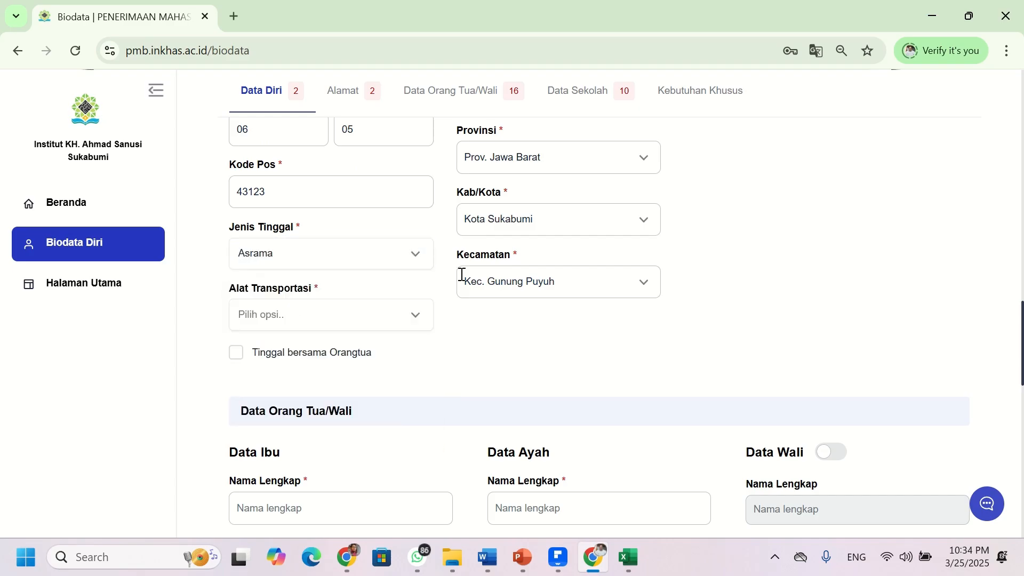
# - Set Alat Transportasi to Jalan kaki, leaving Tinggal bersama Orangtua unticked
pyautogui.click(397, 321)
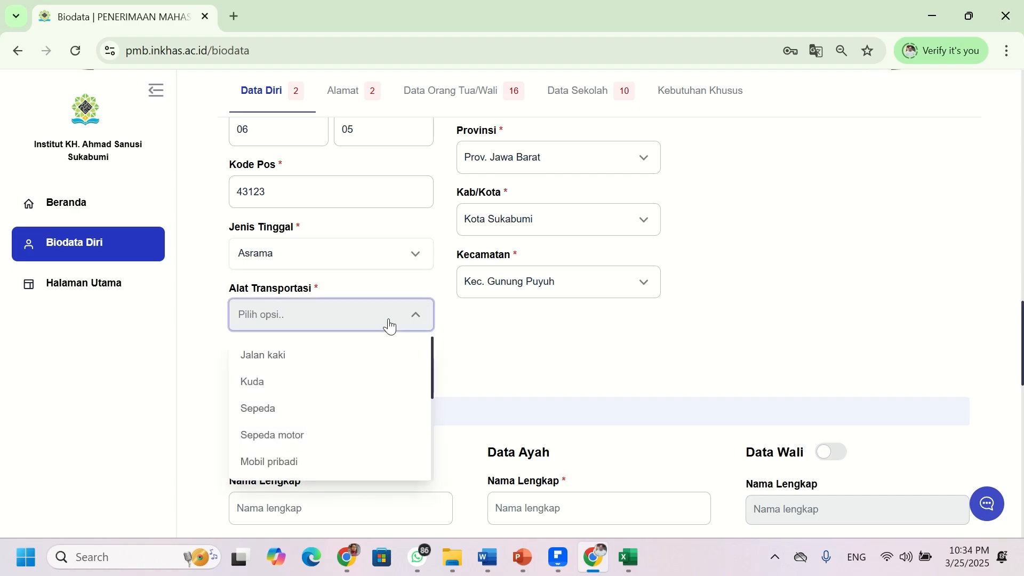
pyautogui.click(286, 364)
pyautogui.scroll(-3, 259, 331)
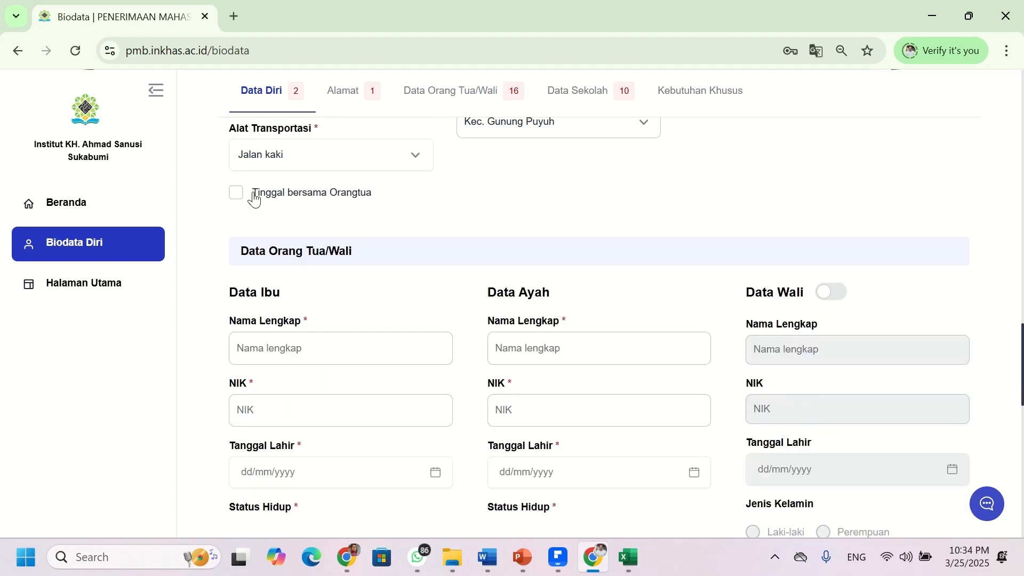
pyautogui.click(236, 193)
pyautogui.scroll(4, 292, 235)
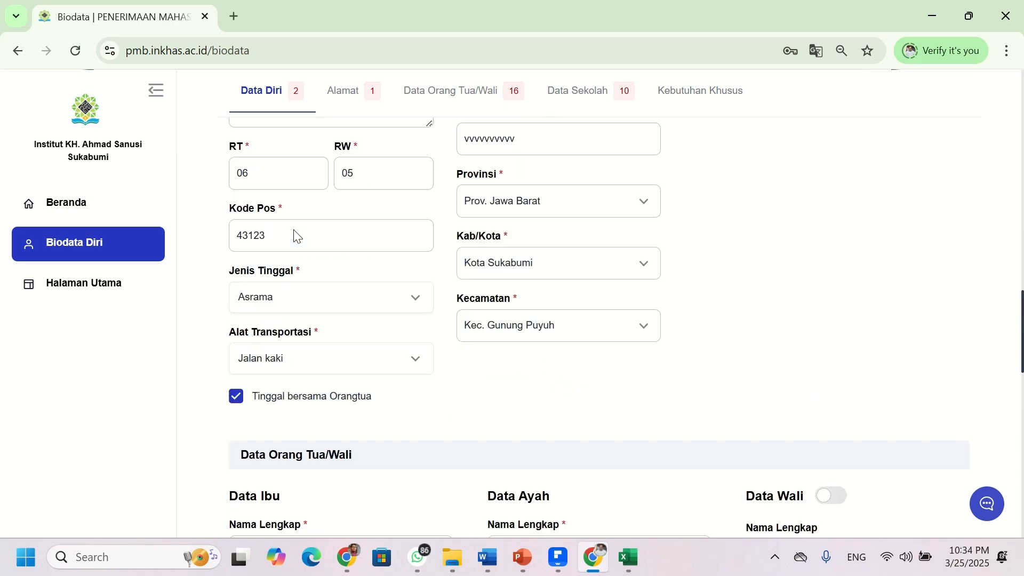
pyautogui.scroll(-2, 296, 267)
pyautogui.click(236, 273)
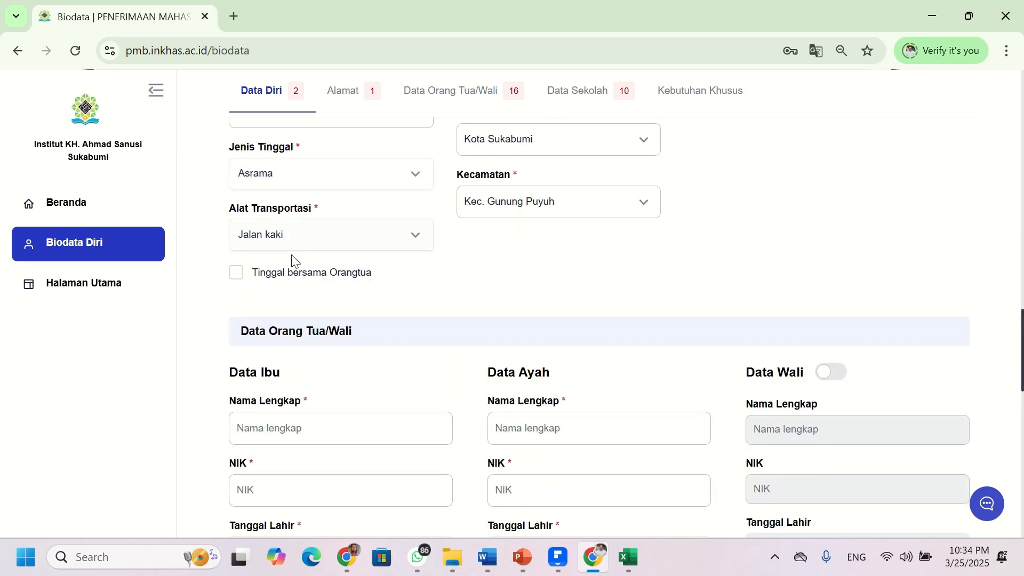
pyautogui.scroll(-3, 315, 286)
# - Enter placeholder full names and all-zero 16-digit NIKs for the mother and father
pyautogui.click(302, 275)
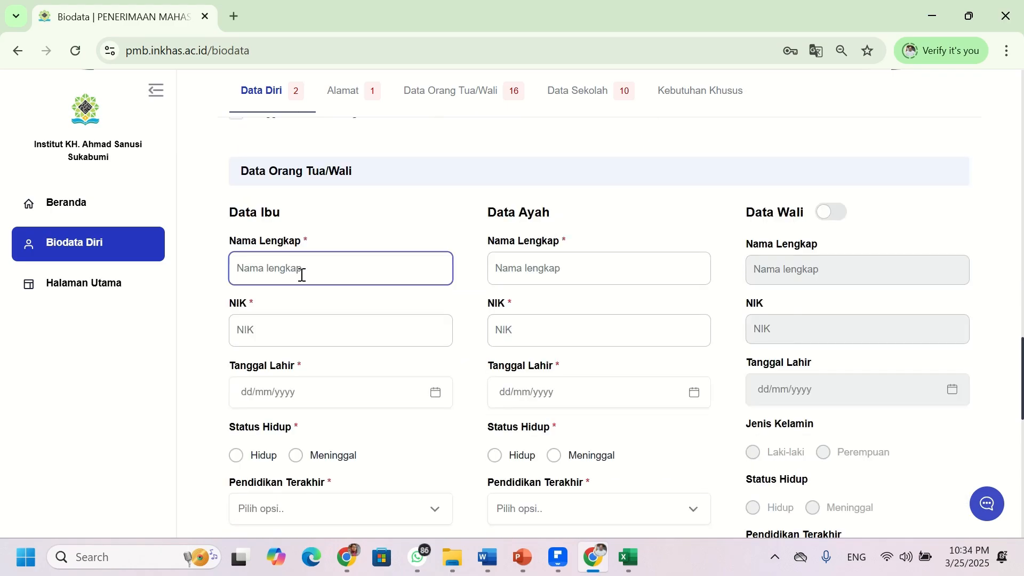
pyautogui.write('bbbbbbbbbbbbbbbbbbb')
pyautogui.click(312, 320)
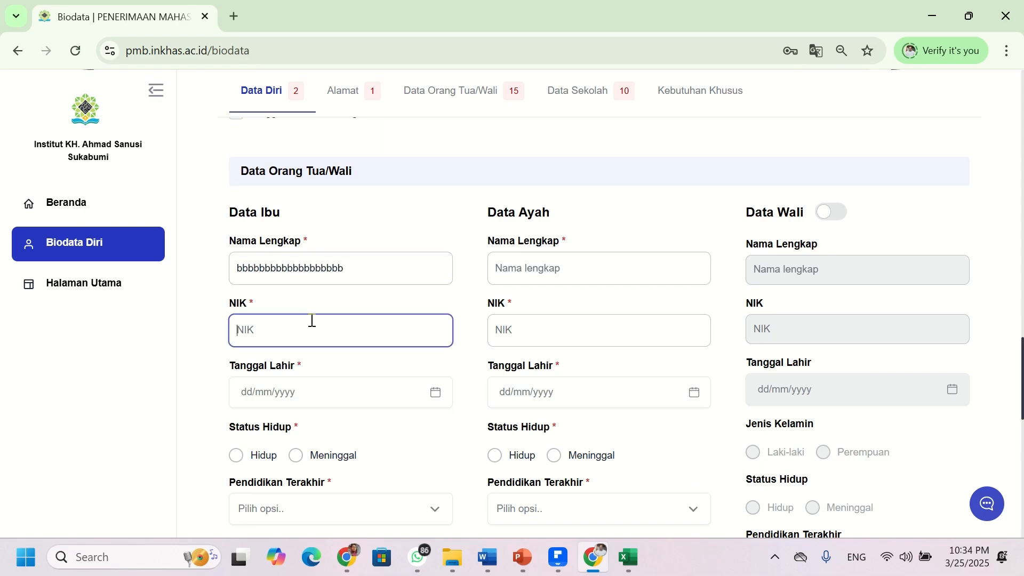
pyautogui.write('0000000000000000')
pyautogui.click(531, 271)
pyautogui.write('000000000000000000')
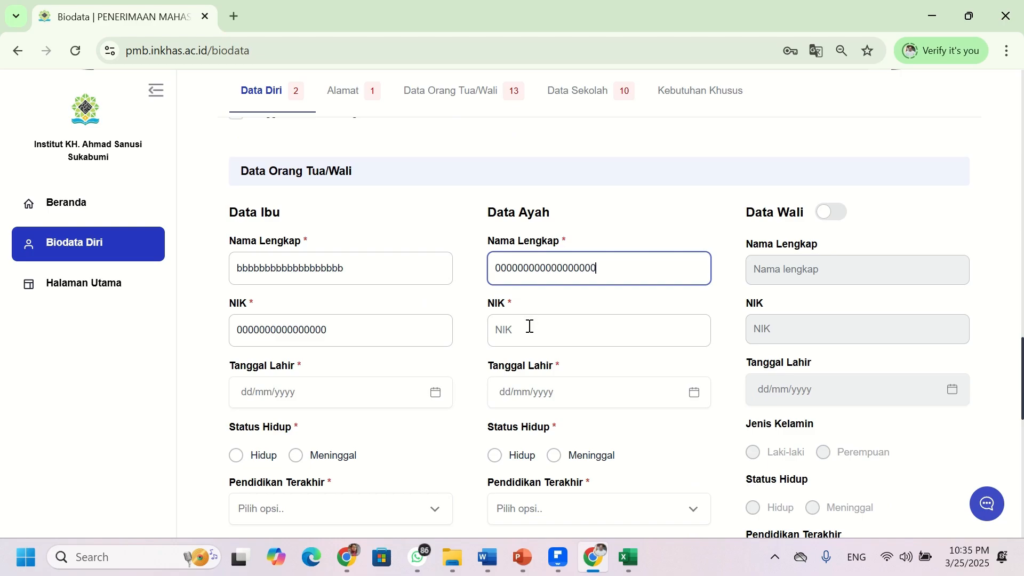
pyautogui.click(530, 327)
pyautogui.write('0000000000000000')
# - Set the mother's birth date to 13 Mar 2025 and the father's to 05 Mar 2025
pyautogui.click(349, 408)
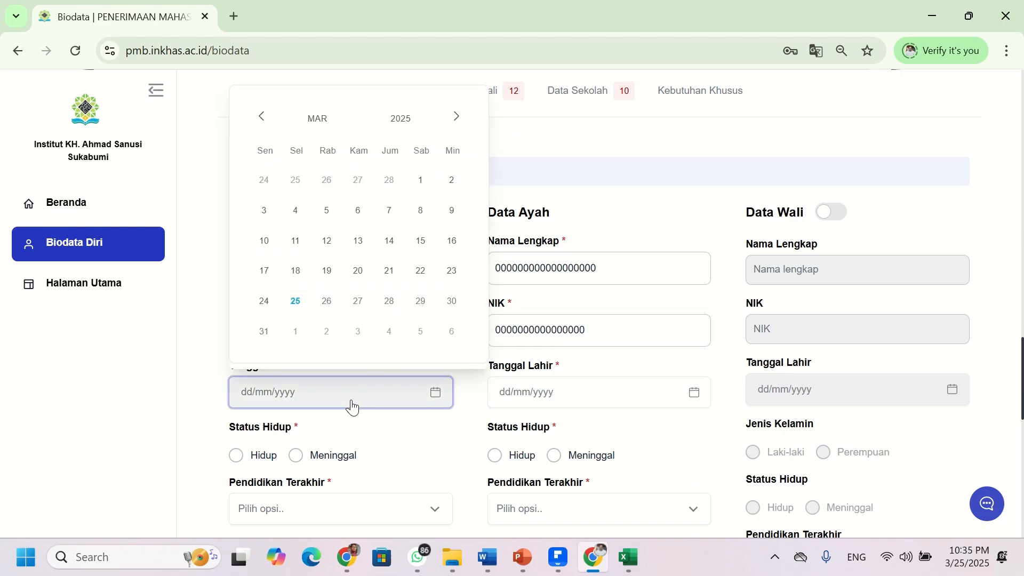
pyautogui.click(359, 244)
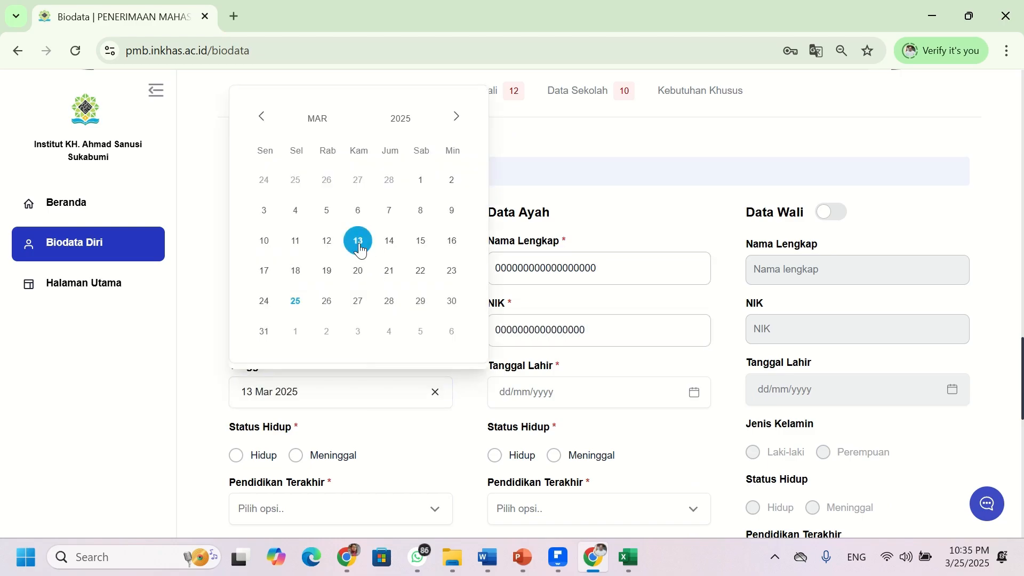
pyautogui.click(544, 393)
pyautogui.click(587, 224)
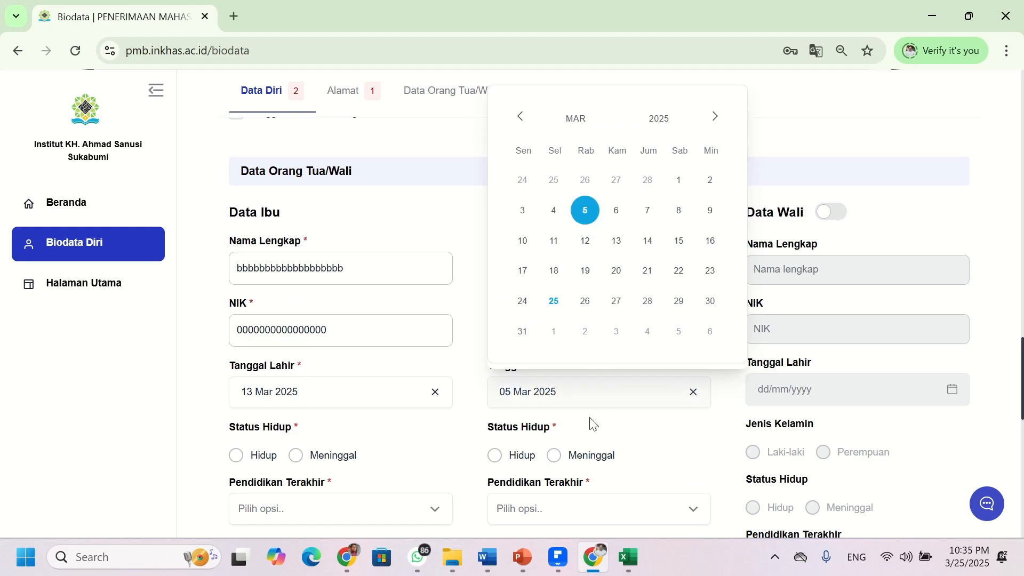
pyautogui.click(477, 381)
pyautogui.scroll(-2, 361, 436)
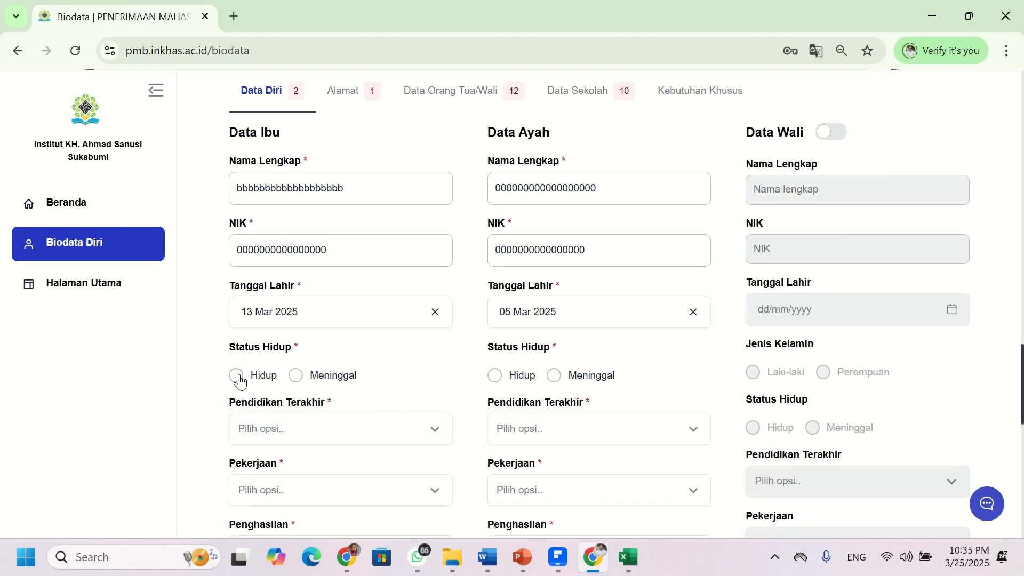
# - Mark both parents as Hidup and set the mother's last education to S1
pyautogui.click(237, 376)
pyautogui.click(496, 376)
pyautogui.click(408, 438)
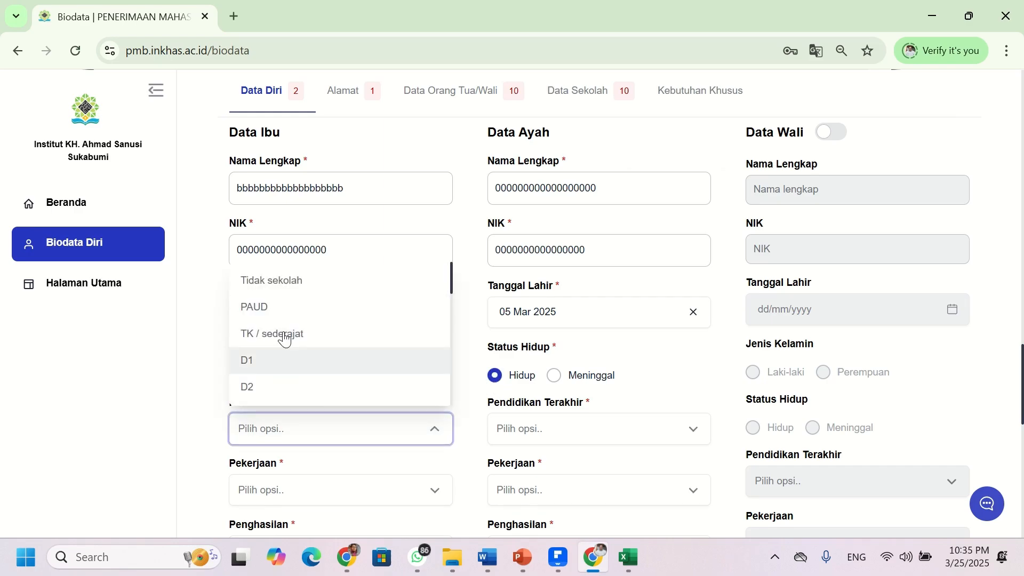
pyautogui.scroll(-3, 291, 357)
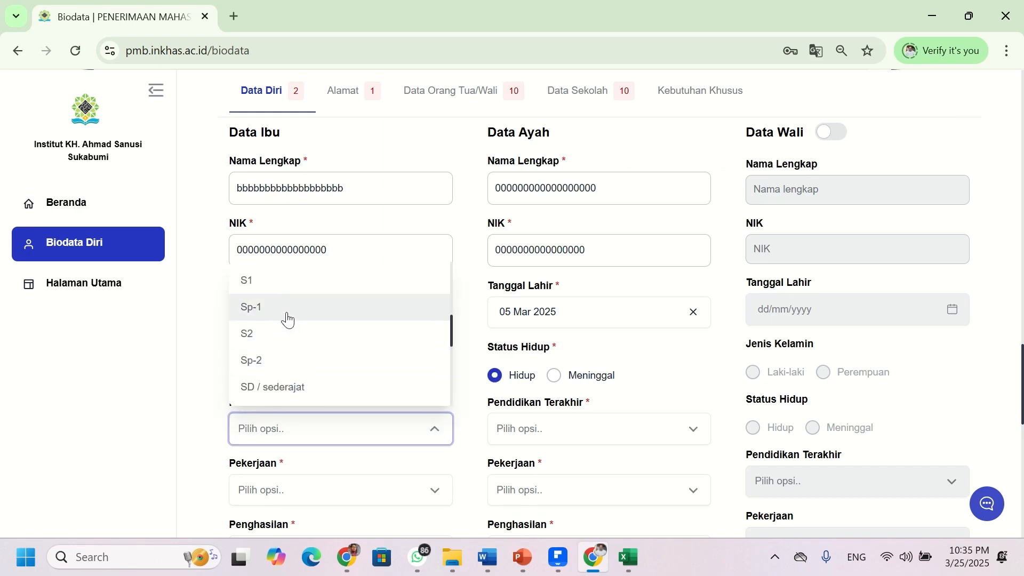
pyautogui.click(288, 281)
# - Set the father's last education to S1, replacing the initial D4 choice
pyautogui.click(549, 427)
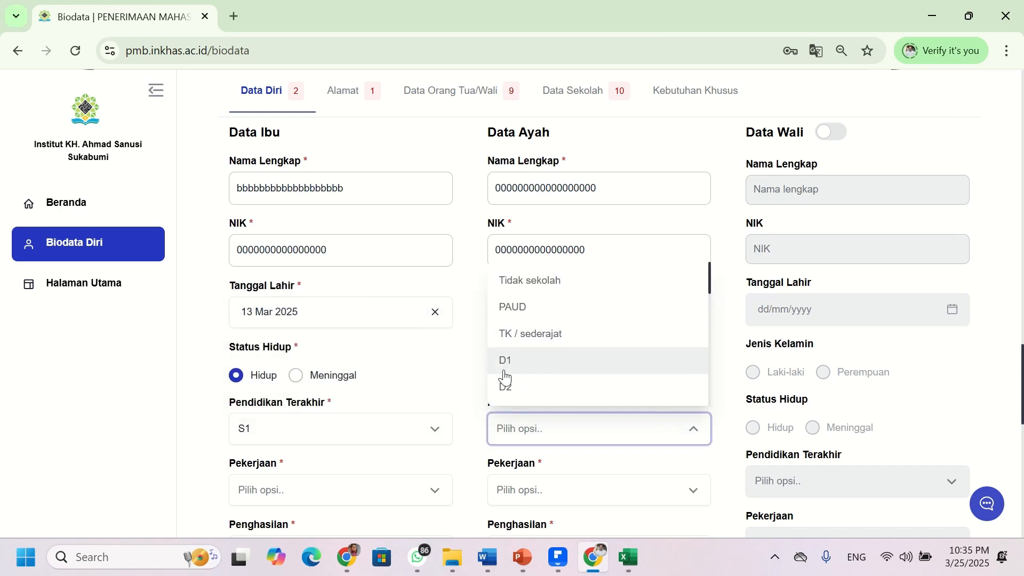
pyautogui.scroll(-3, 527, 342)
pyautogui.click(530, 288)
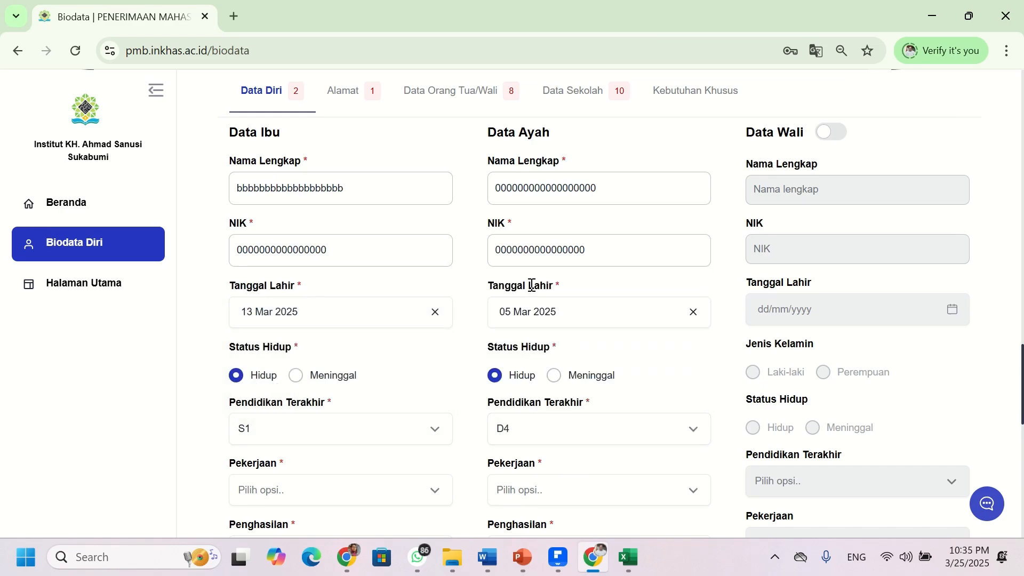
pyautogui.click(526, 430)
pyautogui.click(513, 360)
# - Set occupations Wirausaha (mother) and Tidak bekerja (father), and incomes Rp1.000.000 - Rp1.999.999 and Rp2.000.000 - Rp4.999.999
pyautogui.scroll(-3, 332, 446)
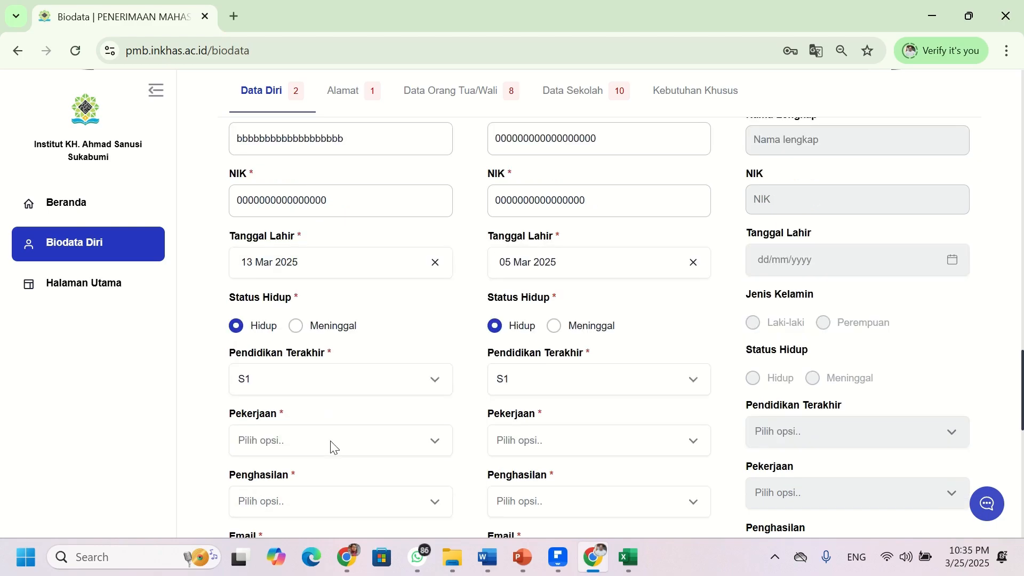
pyautogui.click(331, 325)
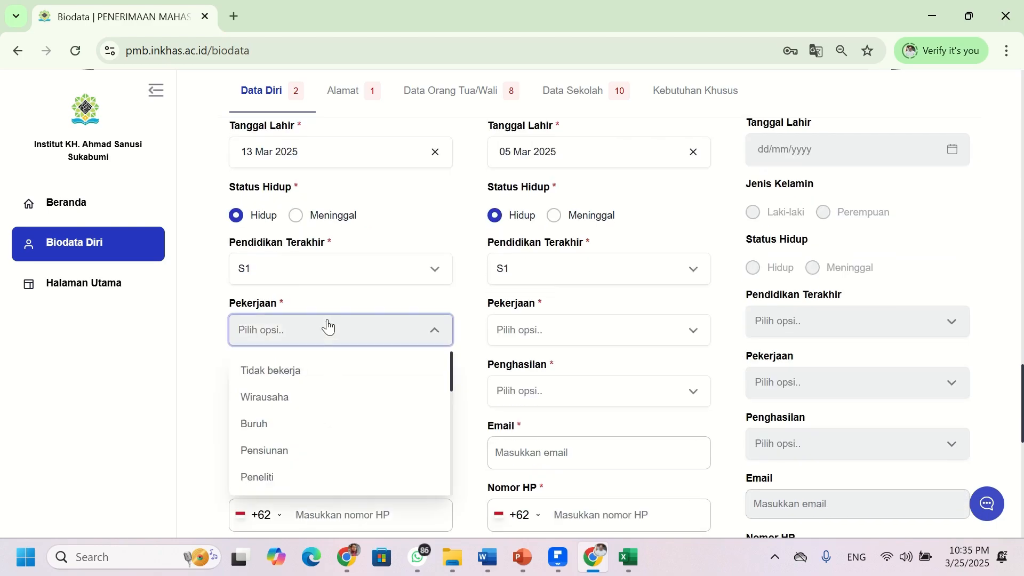
pyautogui.click(320, 401)
pyautogui.click(536, 339)
pyautogui.click(508, 369)
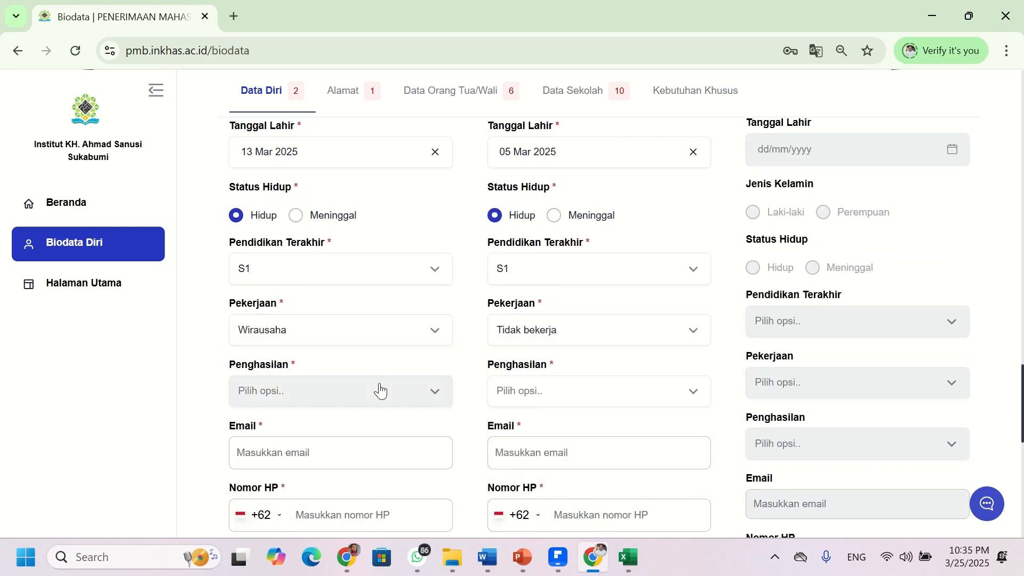
pyautogui.click(368, 395)
pyautogui.click(315, 322)
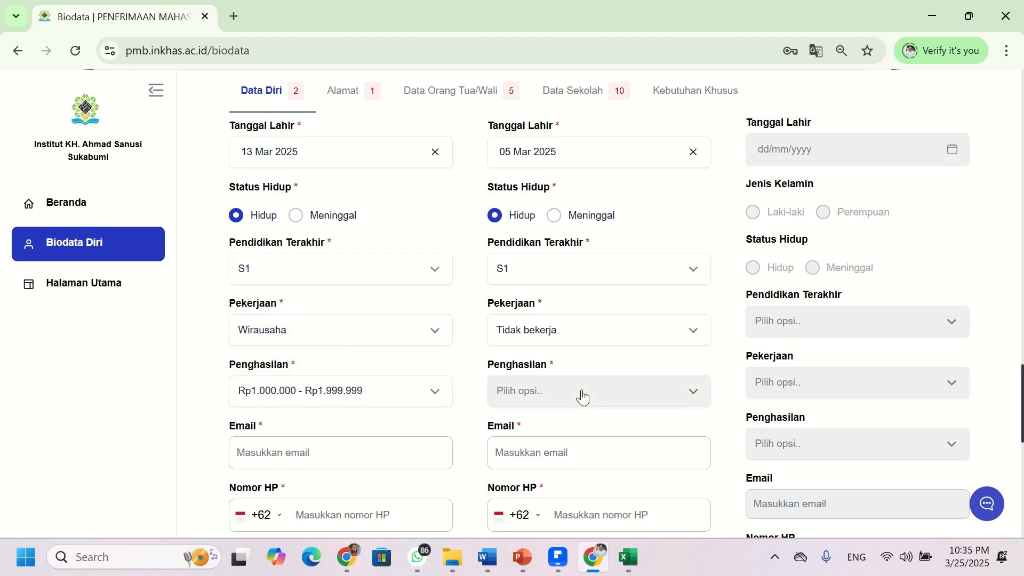
pyautogui.click(580, 395)
pyautogui.click(599, 349)
# - Enter placeholder zero emails for both parents and 8999999 as the mother's phone number
pyautogui.scroll(-3, 393, 411)
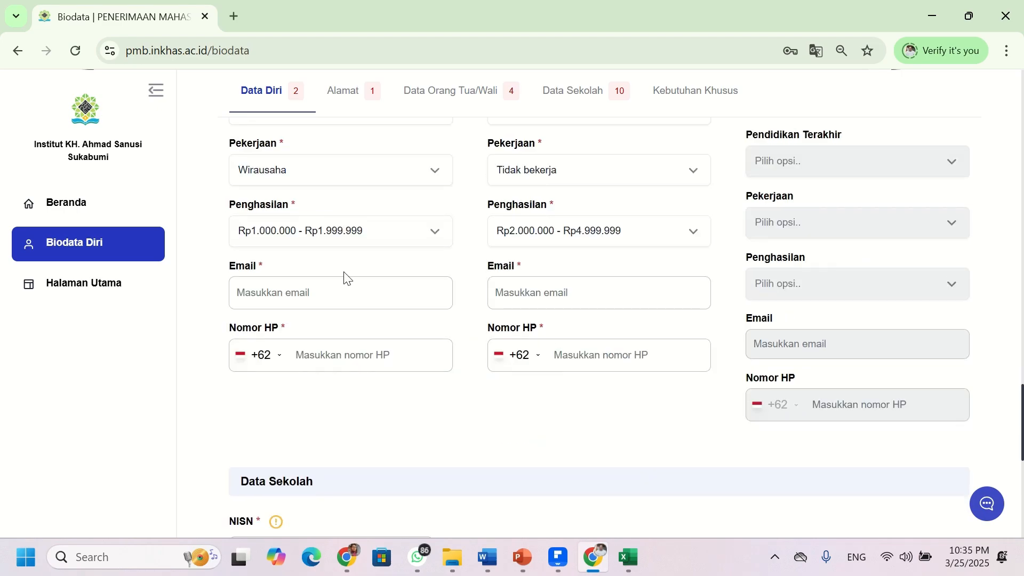
pyautogui.click(350, 295)
pyautogui.write('000000000000000000000000000')
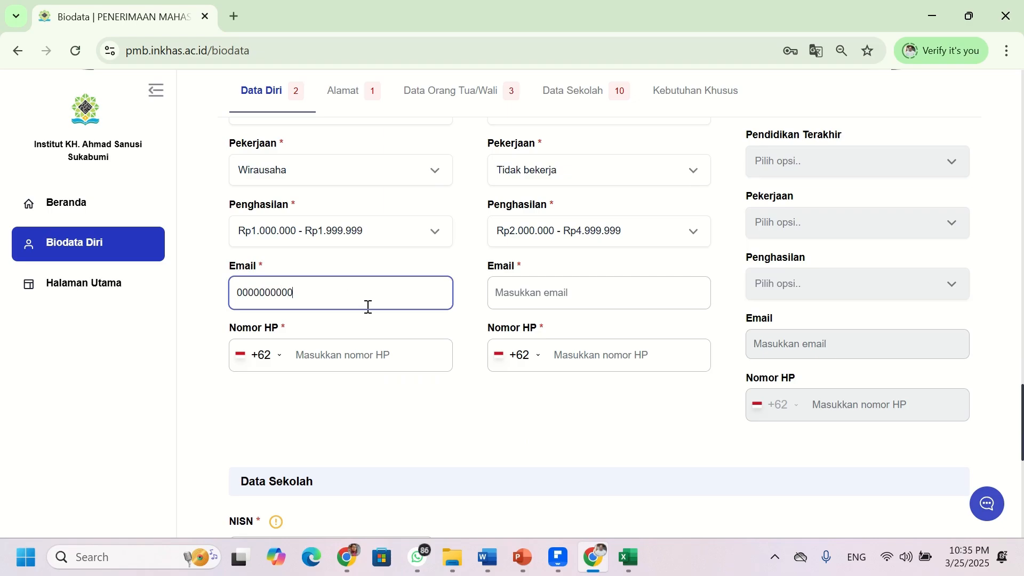
pyautogui.click(609, 293)
pyautogui.write('000000000000000000000000')
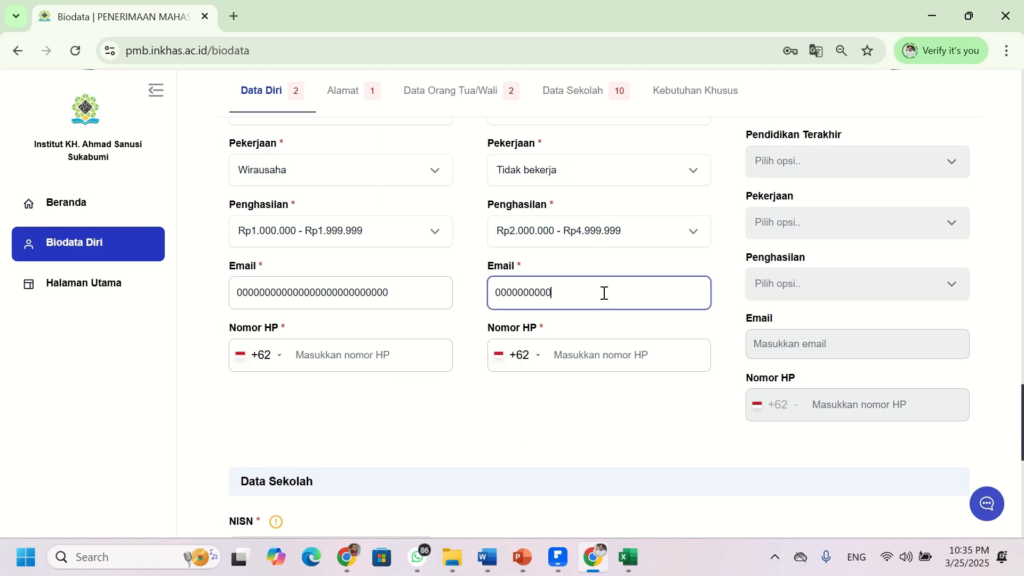
pyautogui.click(430, 356)
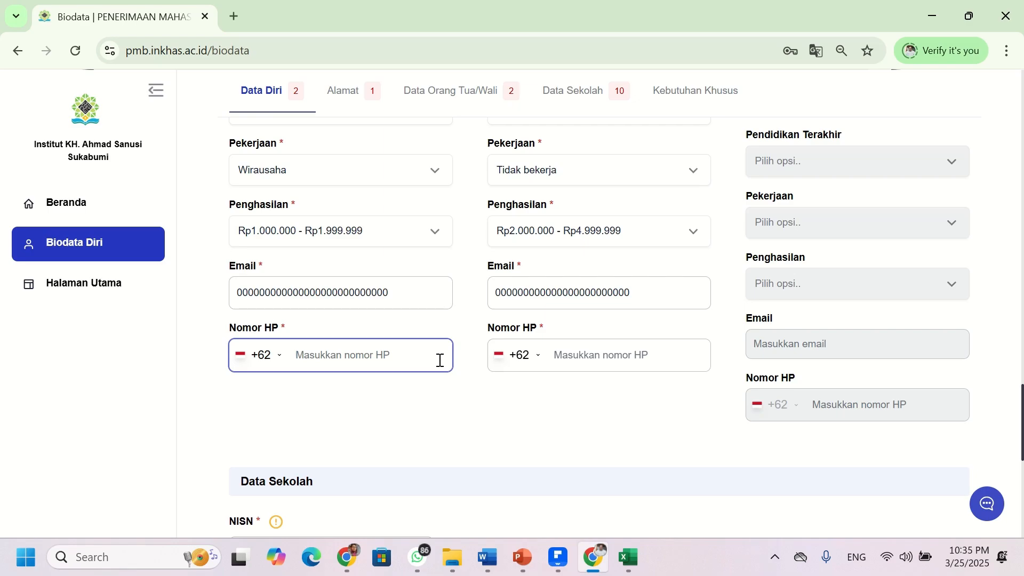
pyautogui.write('8999999')
pyautogui.click(572, 352)
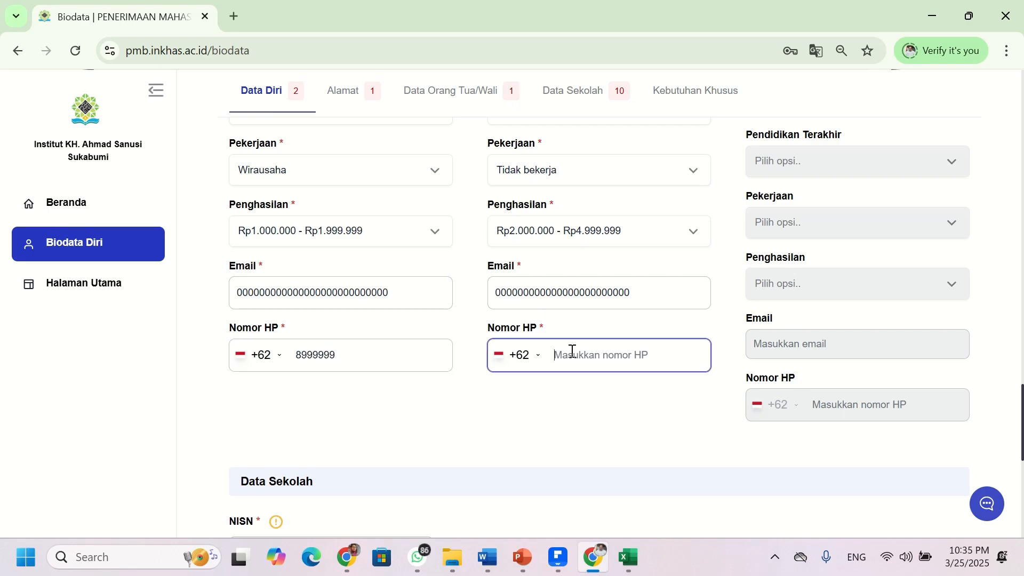
# - Enter 8999999 as the father's phone number and 0000000 as the student's NISN
pyautogui.write('8999999')
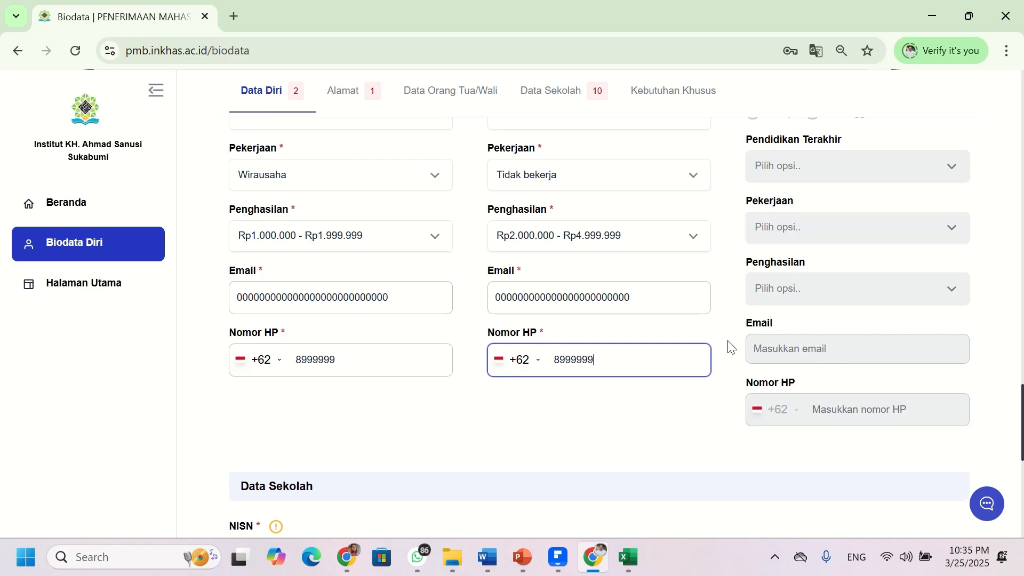
pyautogui.scroll(8, 728, 347)
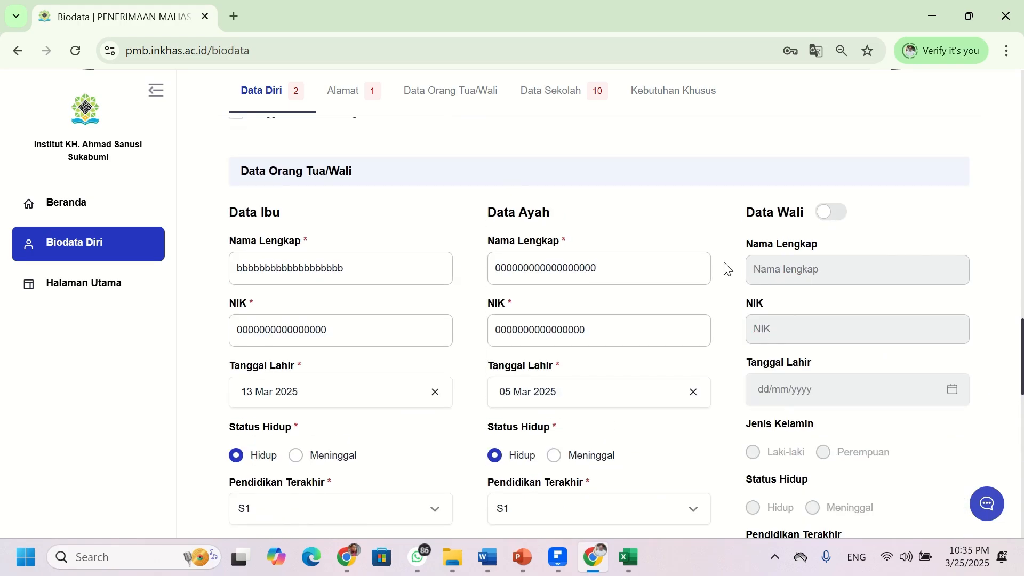
pyautogui.scroll(-6, 734, 267)
pyautogui.scroll(-5, 734, 266)
pyautogui.click(292, 233)
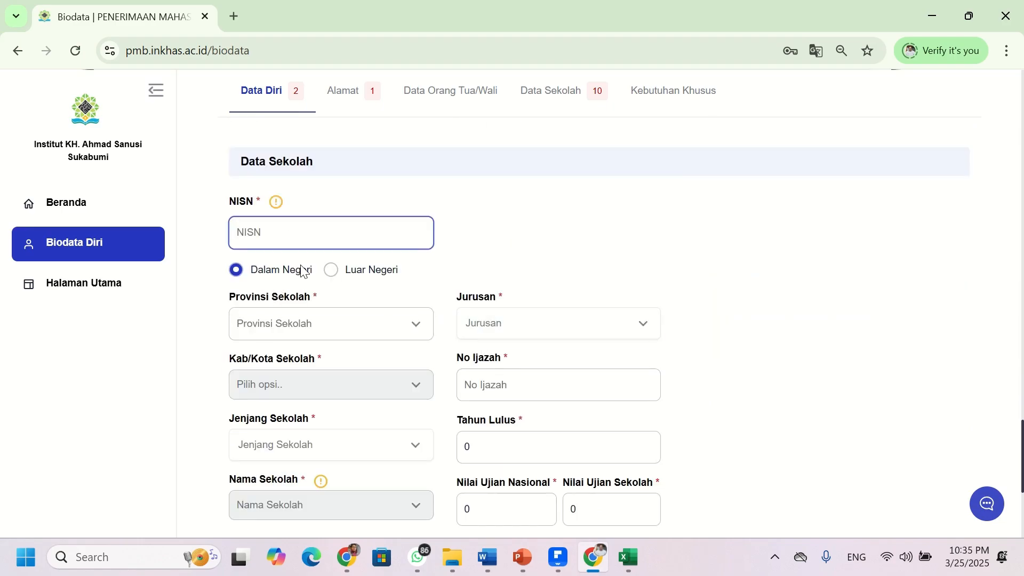
pyautogui.write('0000000000')
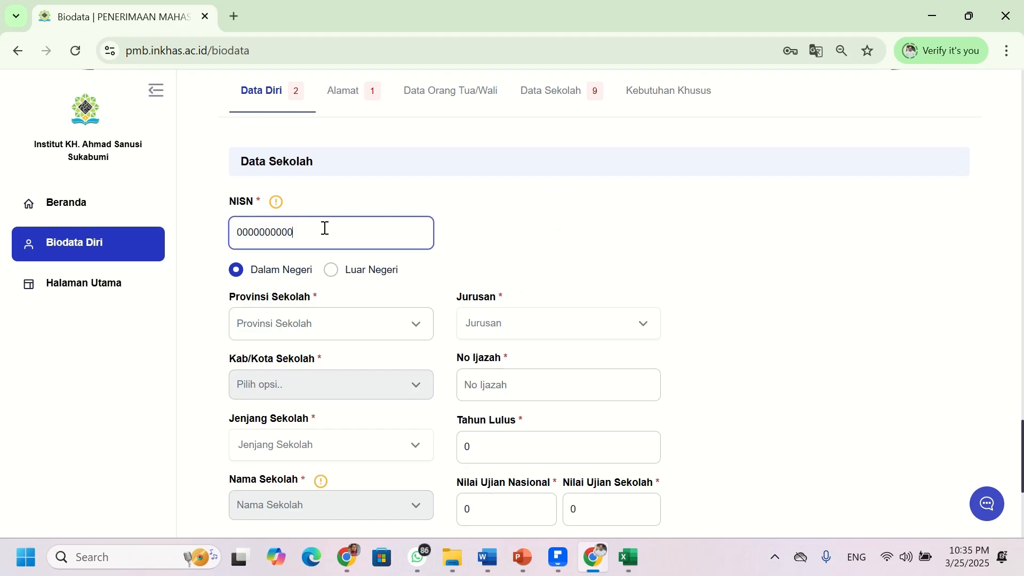
# - Set school province Prov. Jawa Barat, major IPA and regency Kab. Sukabumi
pyautogui.click(331, 318)
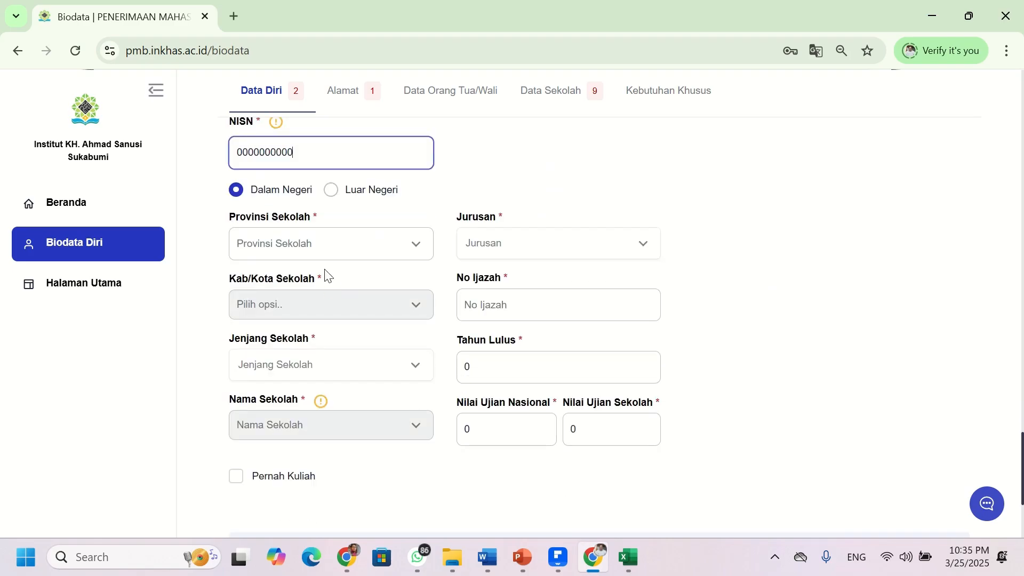
pyautogui.click(325, 312)
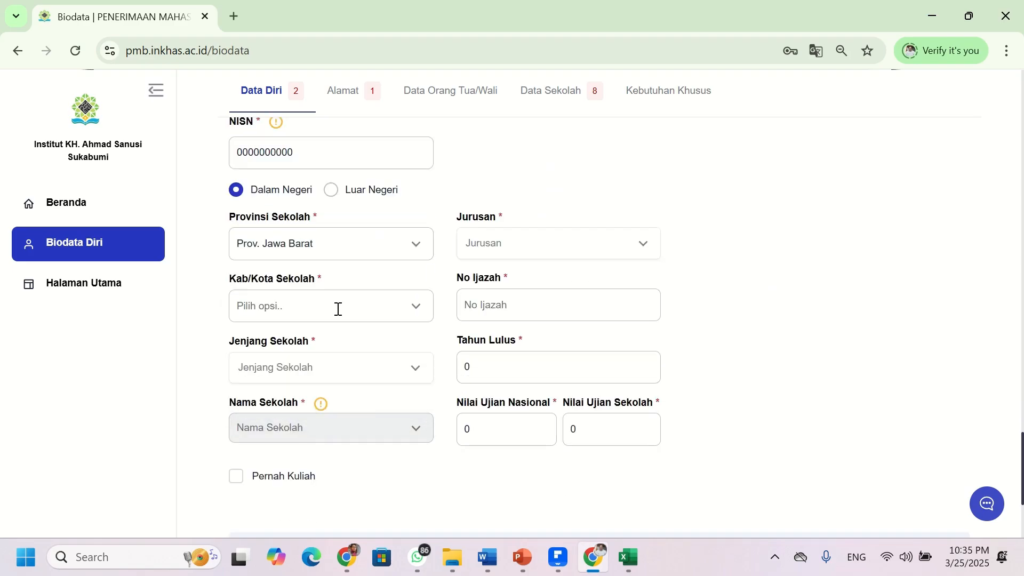
pyautogui.click(487, 247)
pyautogui.click(482, 285)
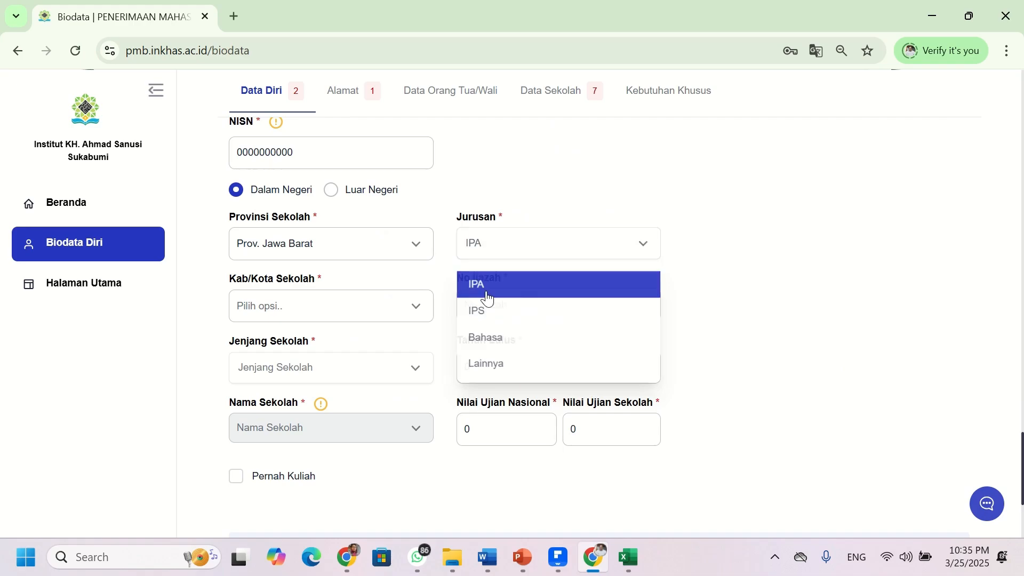
pyautogui.click(411, 317)
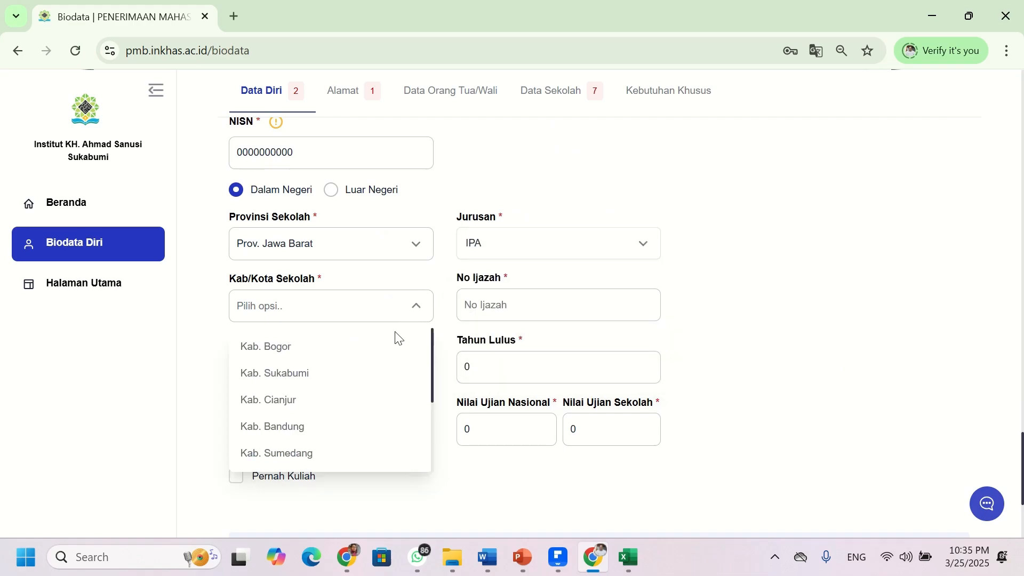
pyautogui.click(360, 384)
# - Enter an all-zero diploma number, choose Madrasah Aliyah, and set Tahun Lulus to 2023
pyautogui.click(514, 307)
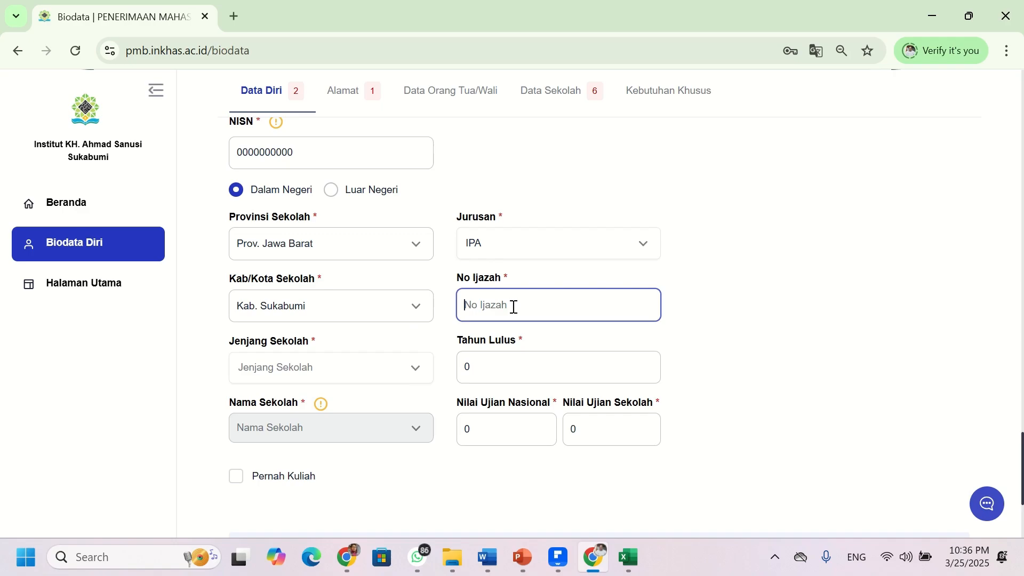
pyautogui.write('0000000000000000000000000000000000')
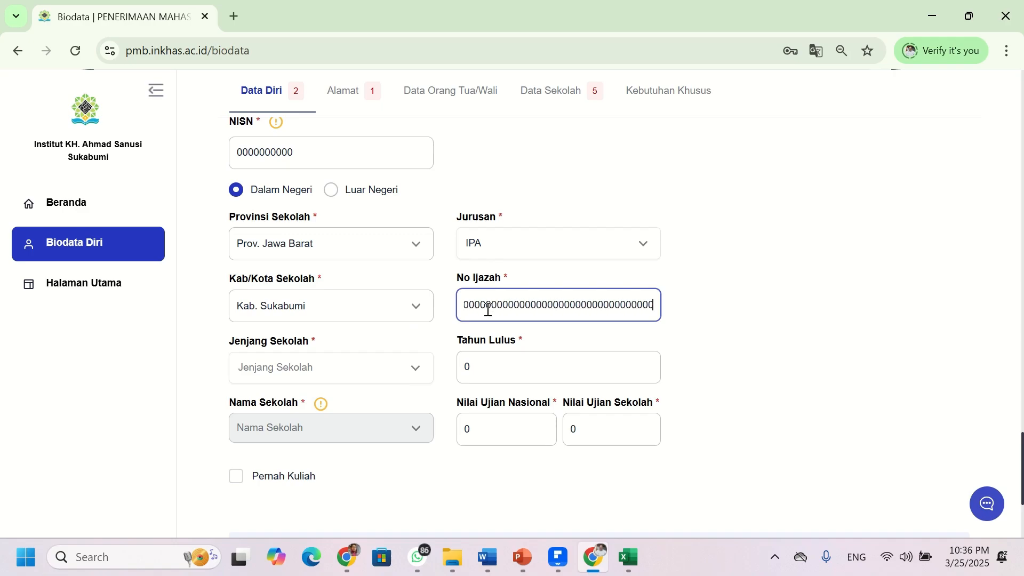
pyautogui.click(315, 368)
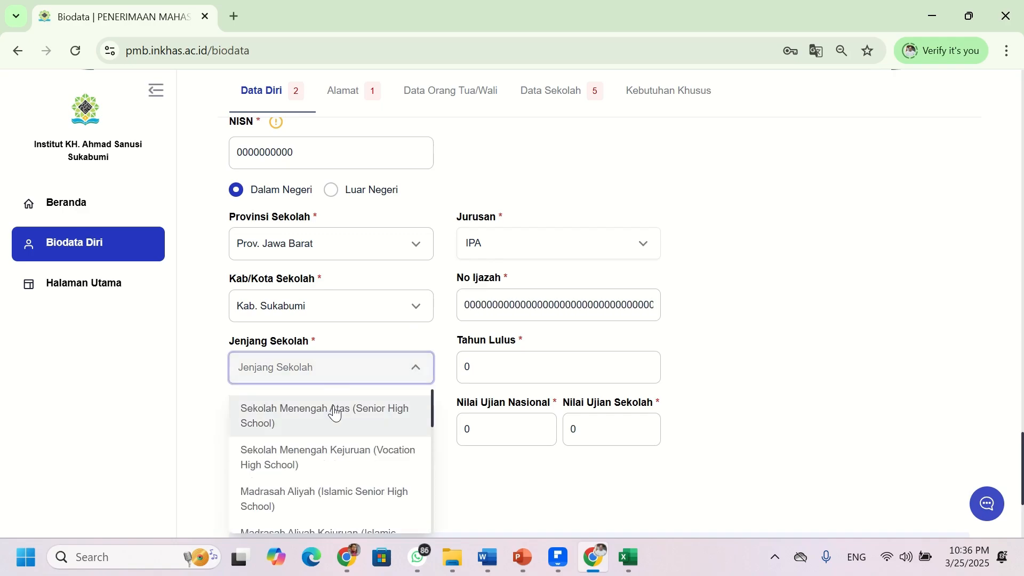
pyautogui.scroll(-3, 334, 430)
pyautogui.scroll(3, 341, 449)
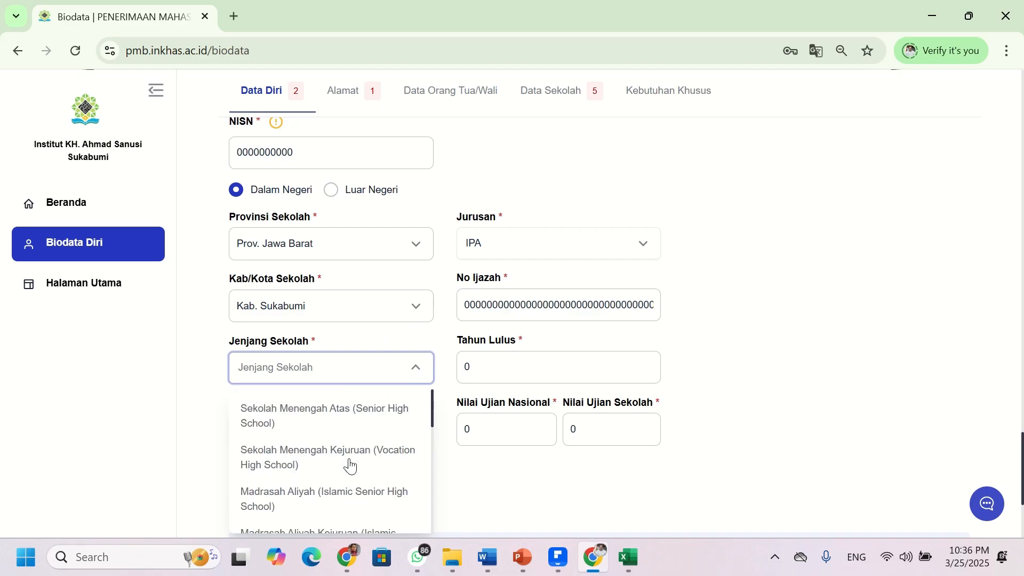
pyautogui.click(343, 505)
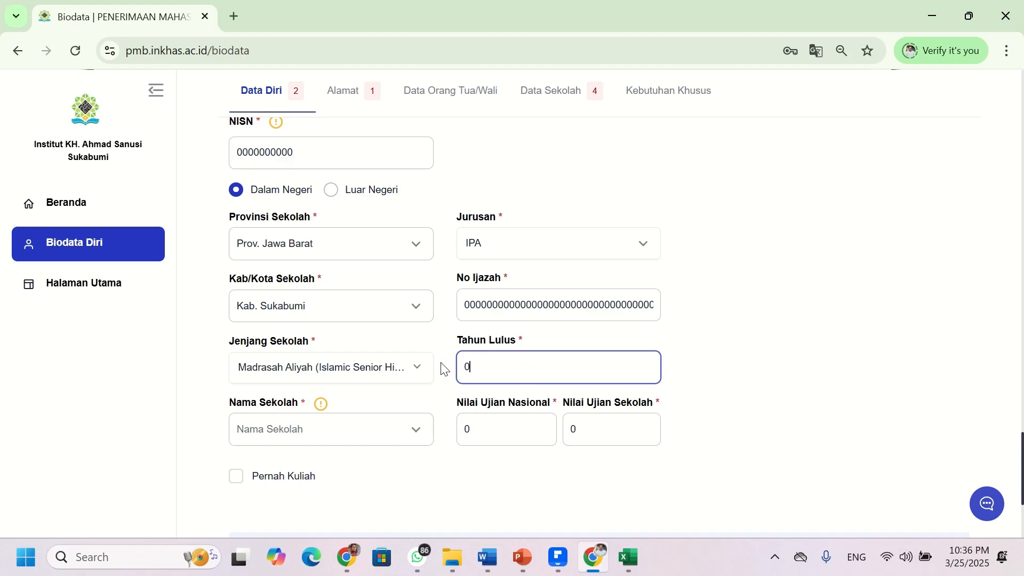
pyautogui.moveTo(517, 370); pyautogui.dragTo(458, 366)
pyautogui.write('2023')
pyautogui.scroll(-4, 288, 435)
# - Search the school list and choose MAS ALIYAH YASTI as the school name
pyautogui.click(275, 219)
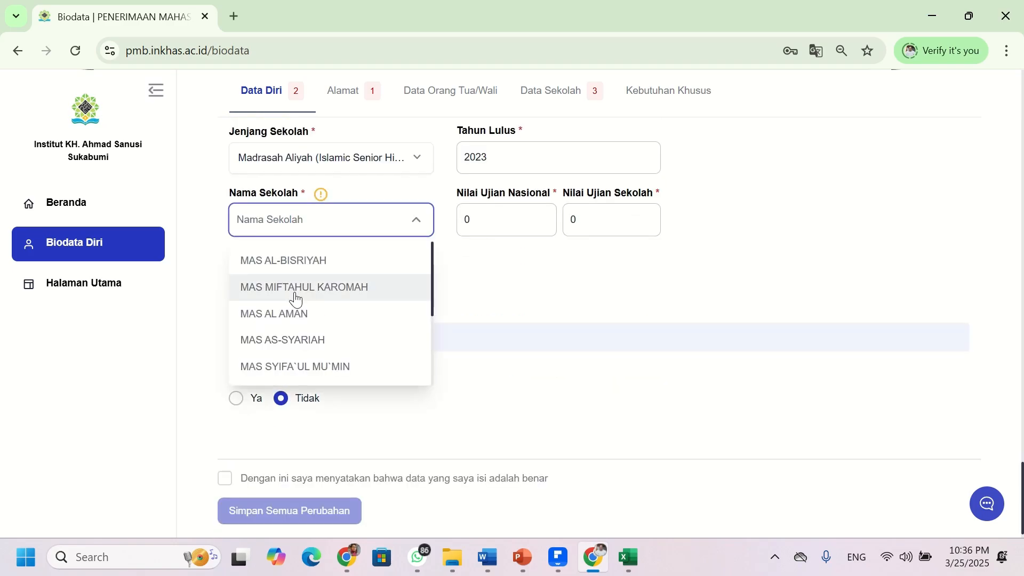
pyautogui.click(303, 228)
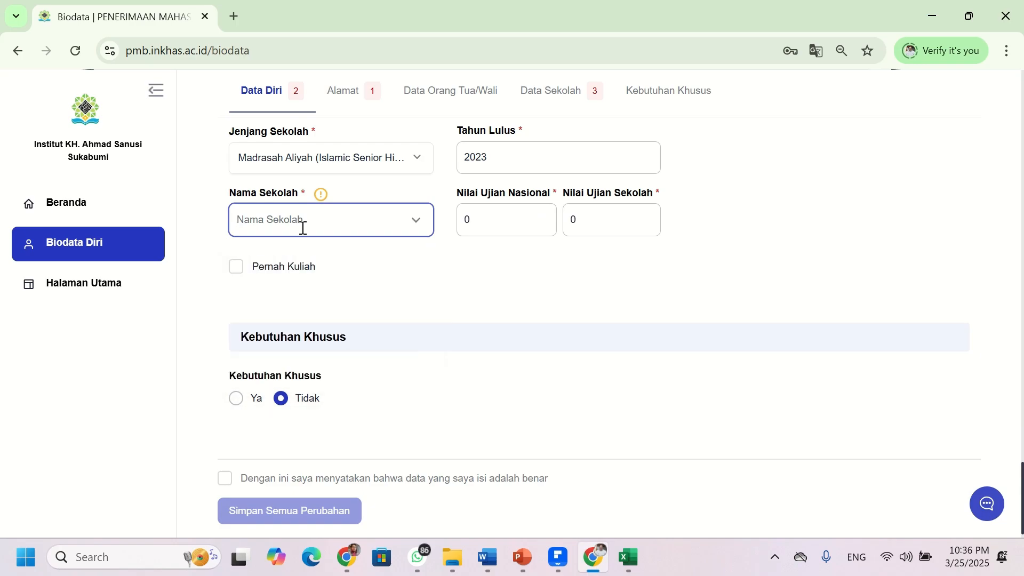
pyautogui.click(303, 228)
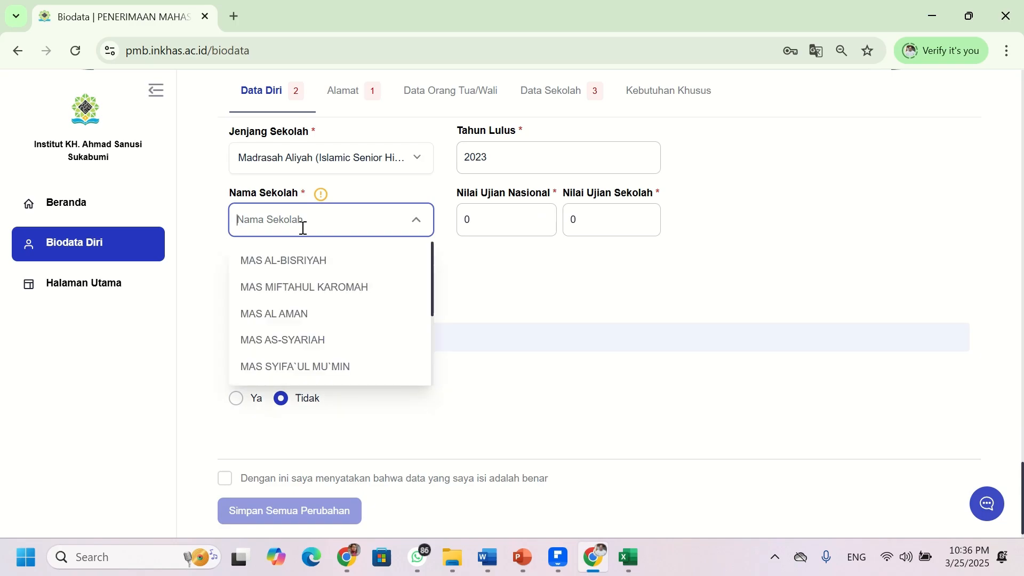
pyautogui.write('yast')
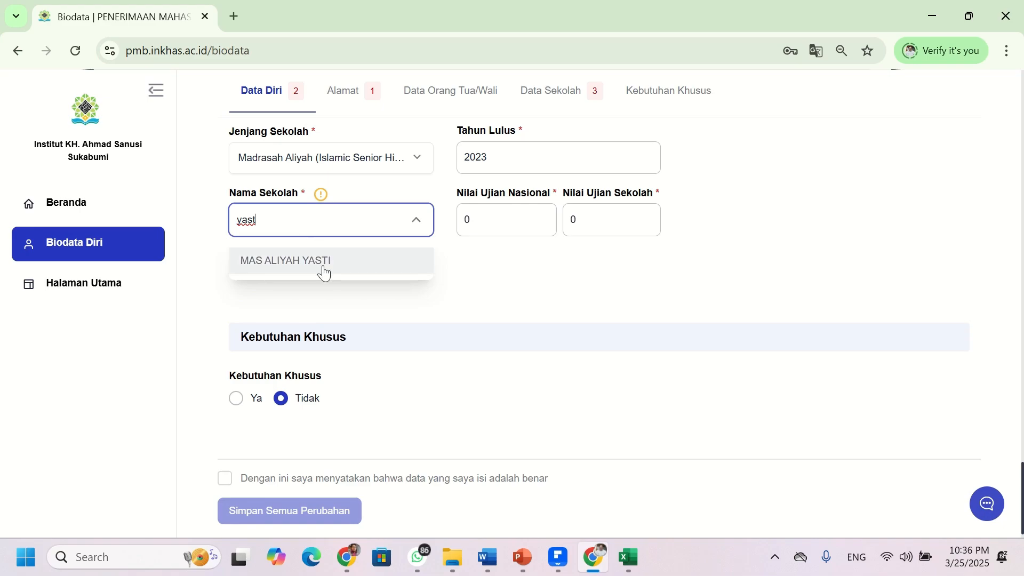
pyautogui.click(323, 273)
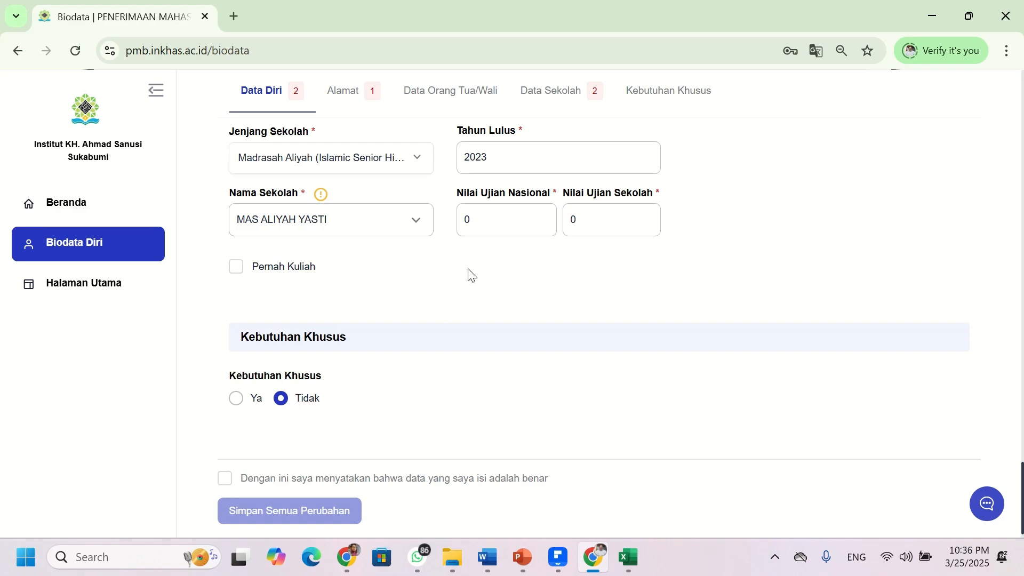
# - Set both the national exam and school exam scores to 80
pyautogui.doubleClick(462, 220)
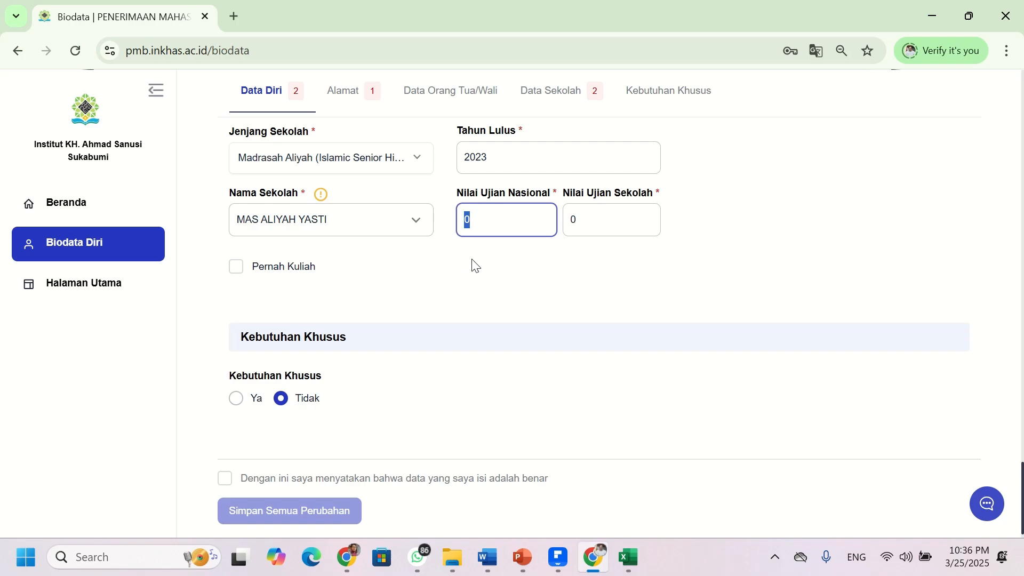
pyautogui.write('80')
pyautogui.doubleClick(592, 216)
pyautogui.write('80')
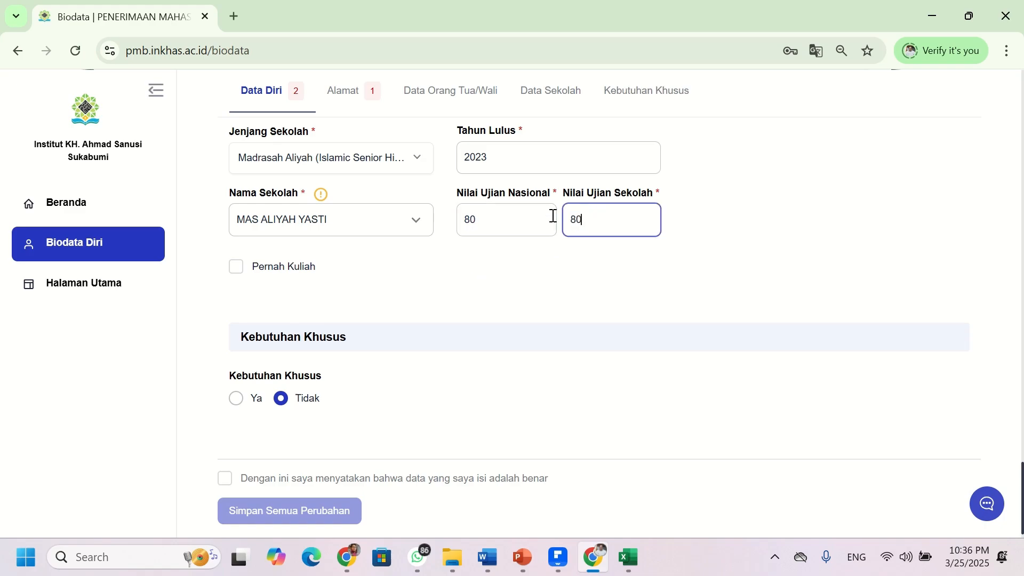
pyautogui.scroll(-1, 309, 301)
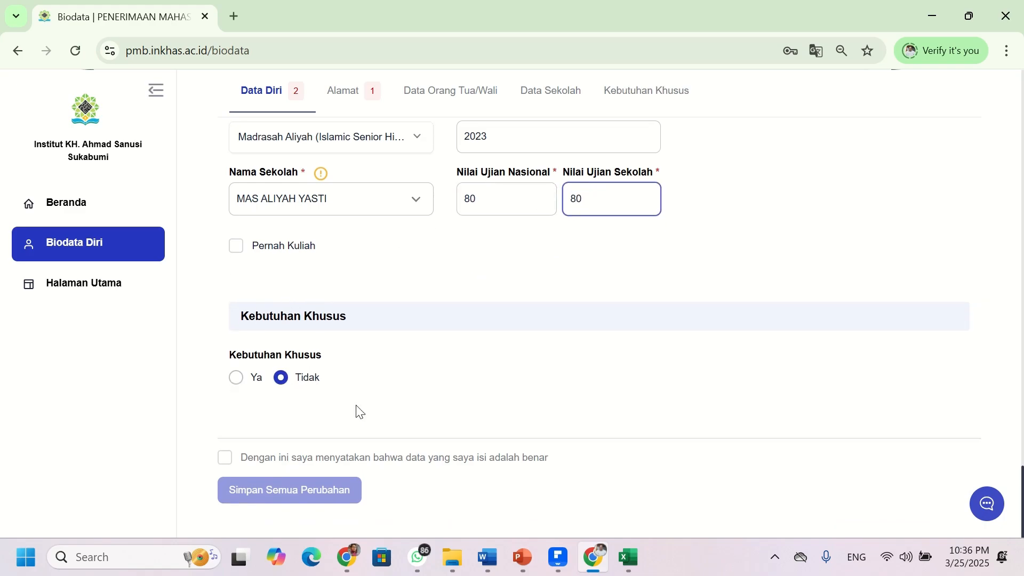
# - Tick the truth declaration and save all biodata changes
pyautogui.click(227, 459)
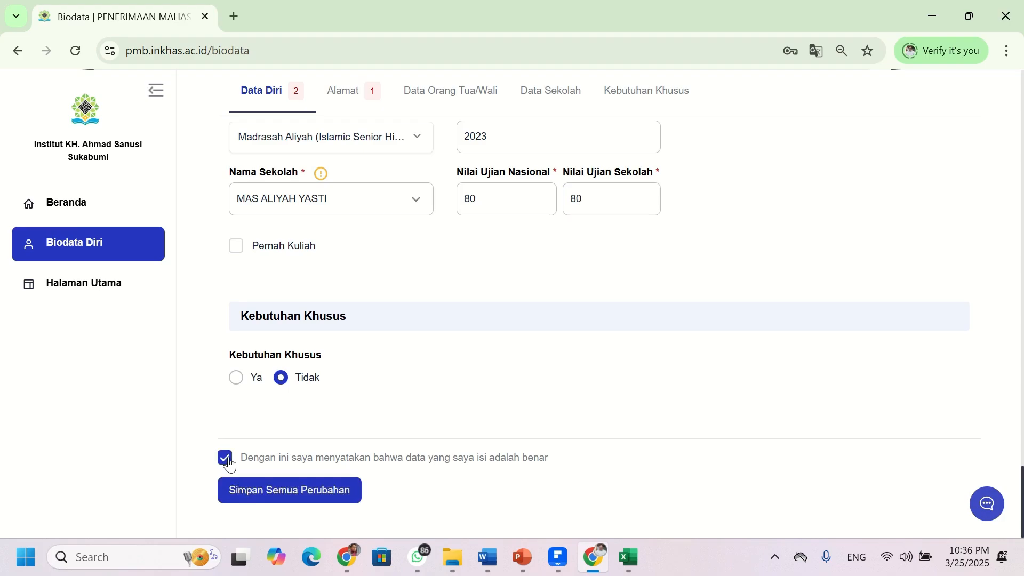
pyautogui.click(291, 491)
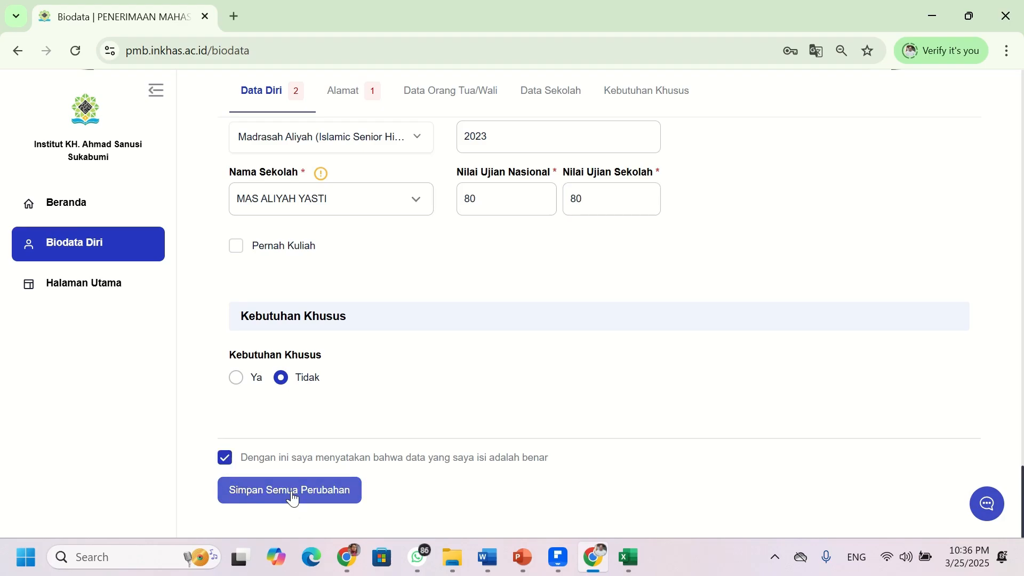
pyautogui.scroll(-15, 418, 320)
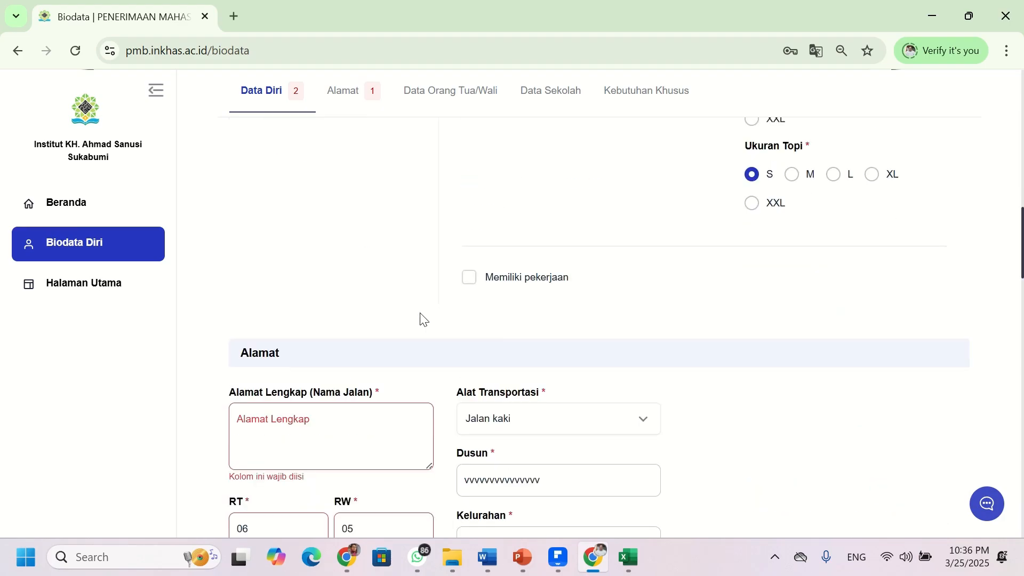
# - Scroll through the form to review the 'Data belum lengkap' warning and field errors
pyautogui.scroll(5, 418, 330)
pyautogui.scroll(2, 417, 331)
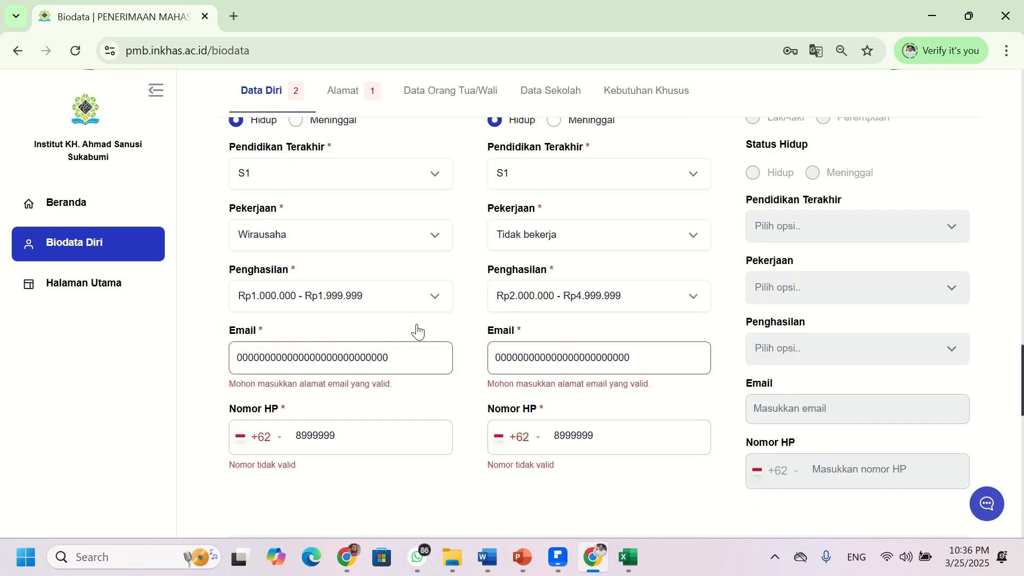
pyautogui.scroll(-4, 418, 331)
pyautogui.scroll(6, 418, 331)
pyautogui.scroll(-5, 417, 330)
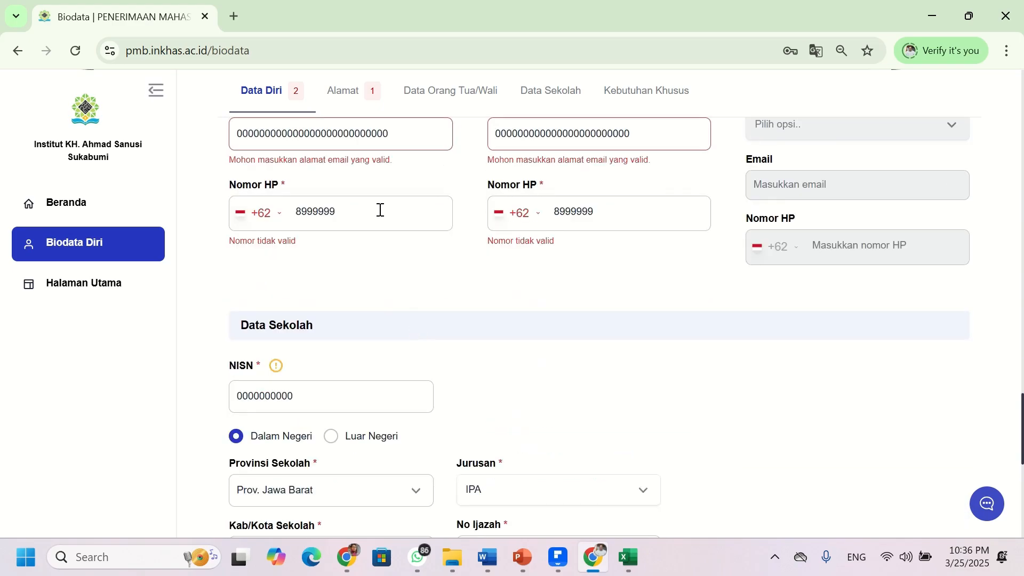
pyautogui.scroll(2, 402, 149)
pyautogui.scroll(-4, 428, 281)
pyautogui.scroll(-5, 429, 299)
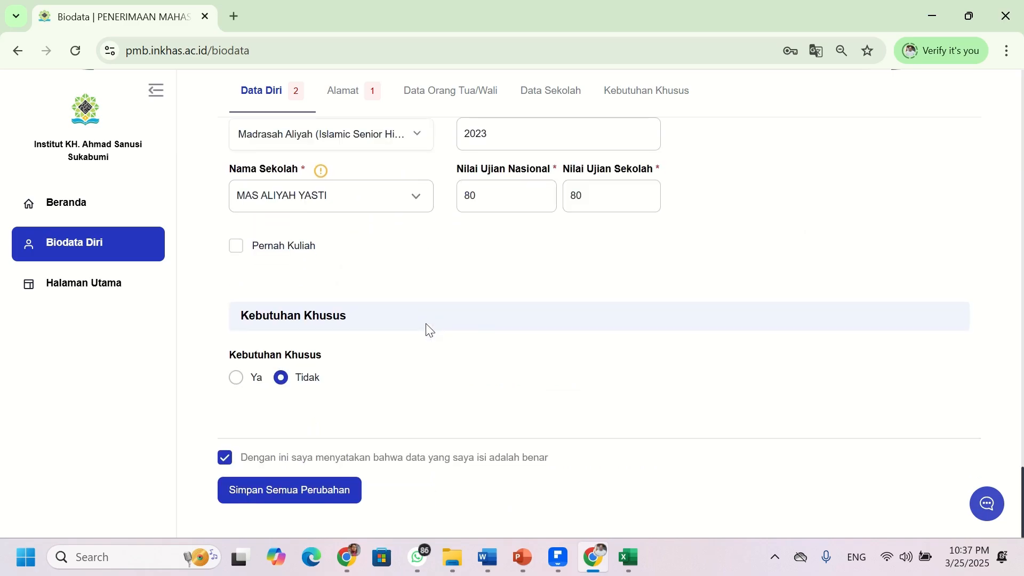
pyautogui.scroll(20, 426, 328)
pyautogui.scroll(10, 426, 330)
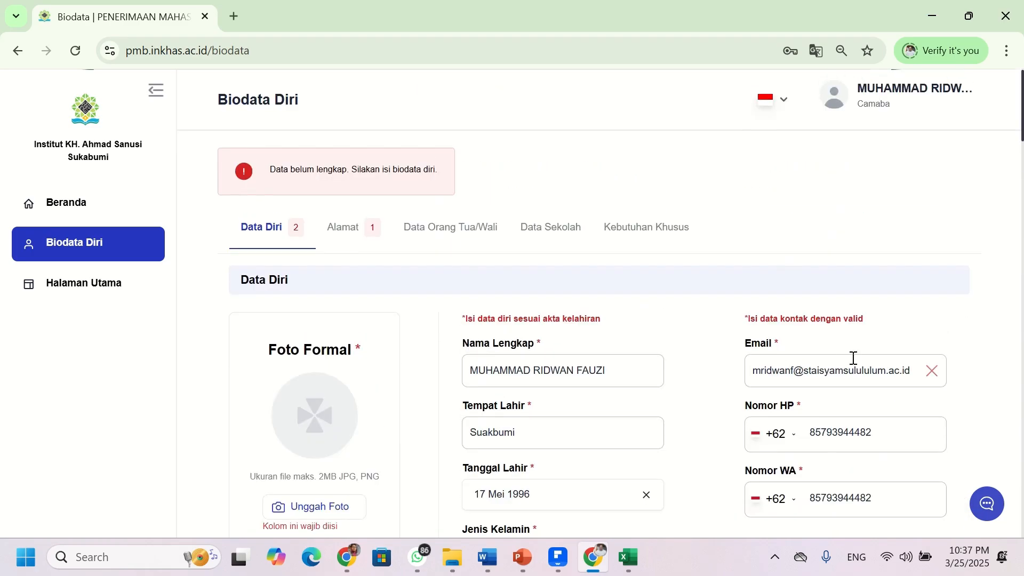
pyautogui.scroll(-15, 521, 317)
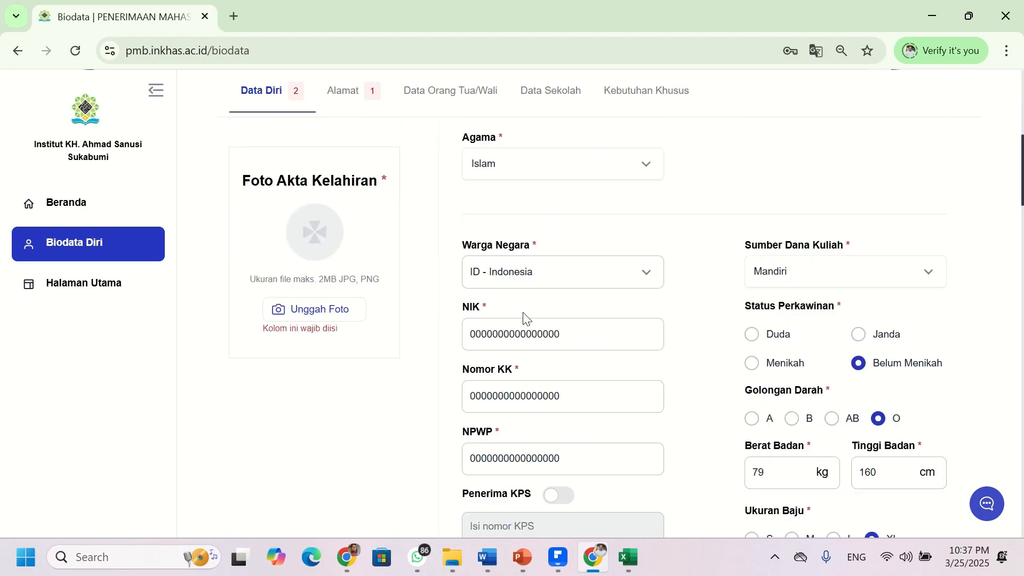
# - Enter 'Jl. gotong royong' as the full address and pad the RT number to 006
pyautogui.scroll(-2, 521, 318)
pyautogui.click(287, 199)
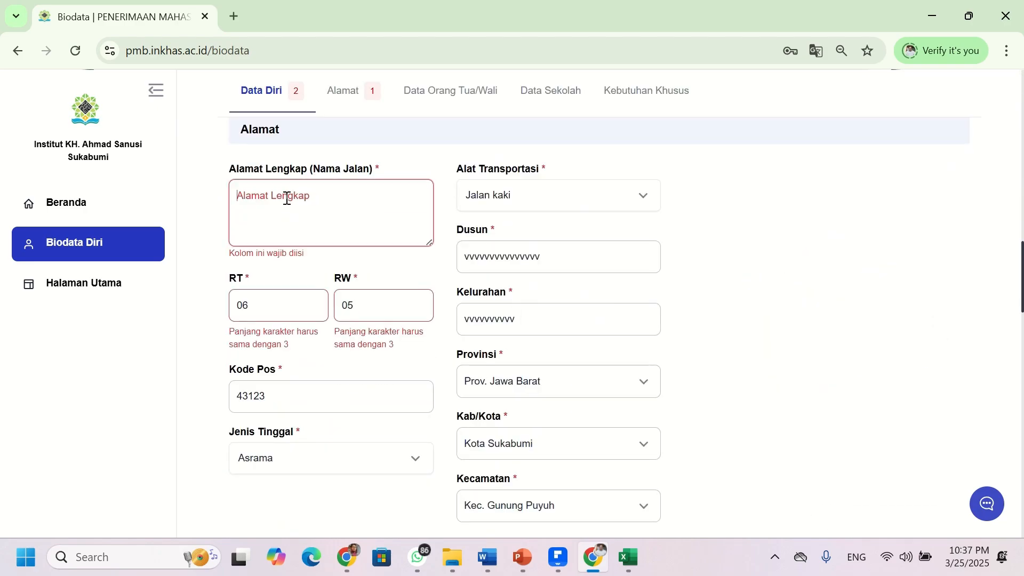
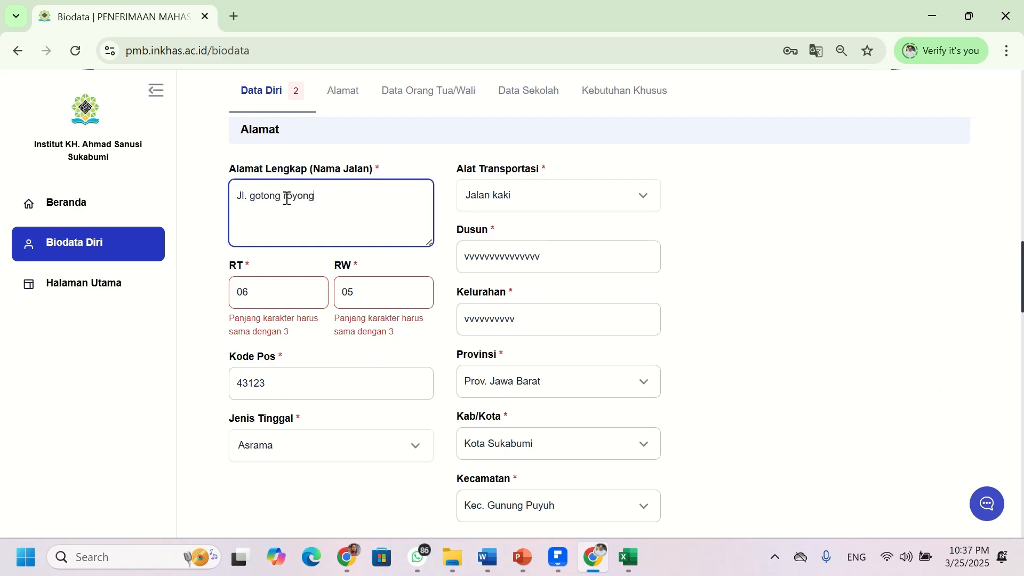
pyautogui.click(280, 287)
pyautogui.click(371, 300)
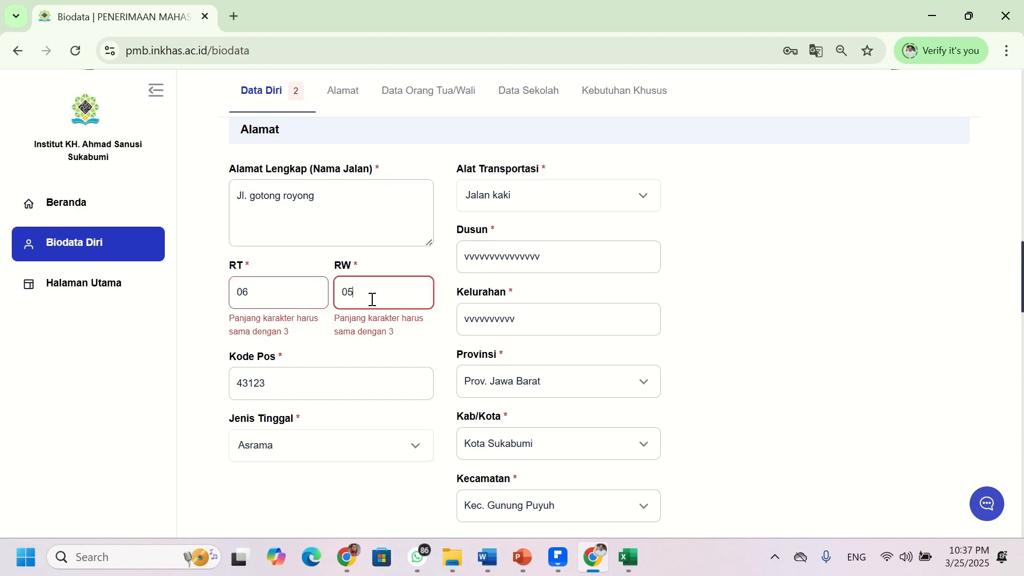
pyautogui.click(241, 298)
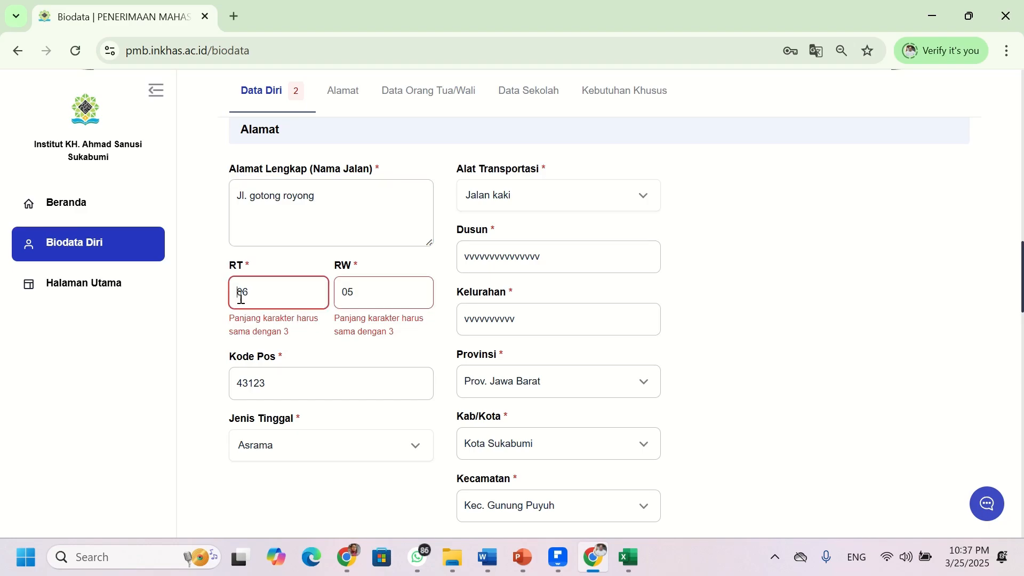
pyautogui.write('0')
pyautogui.click(340, 297)
# - Pad the RW number to 005 and select the first parent's invalid email
pyautogui.write('0')
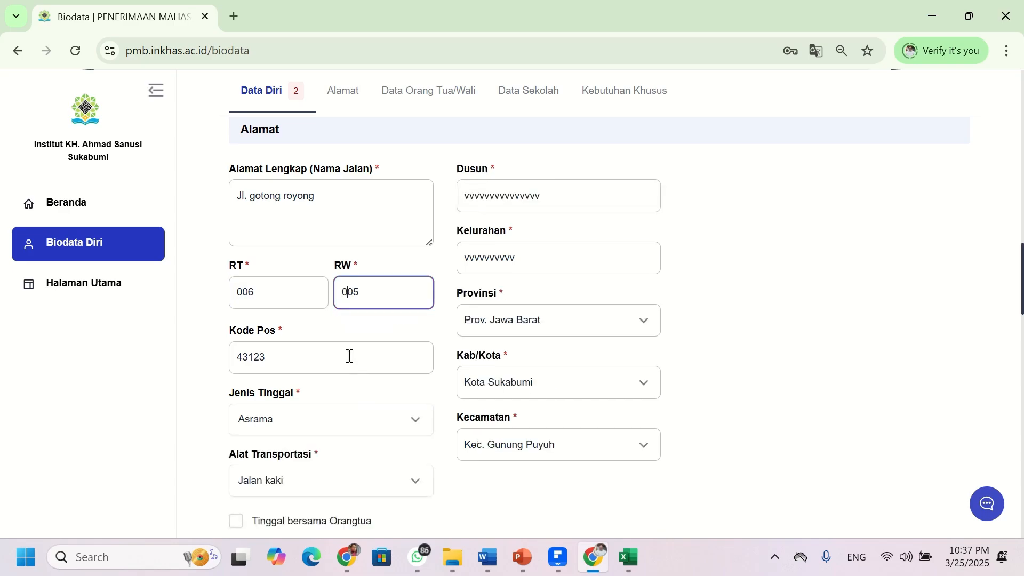
pyautogui.scroll(-12, 504, 293)
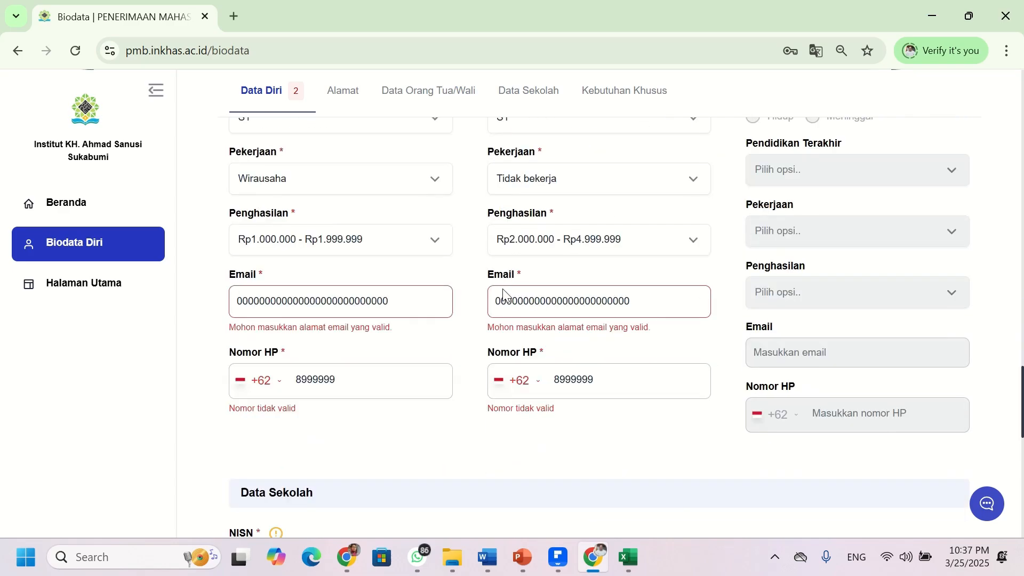
pyautogui.click(405, 306)
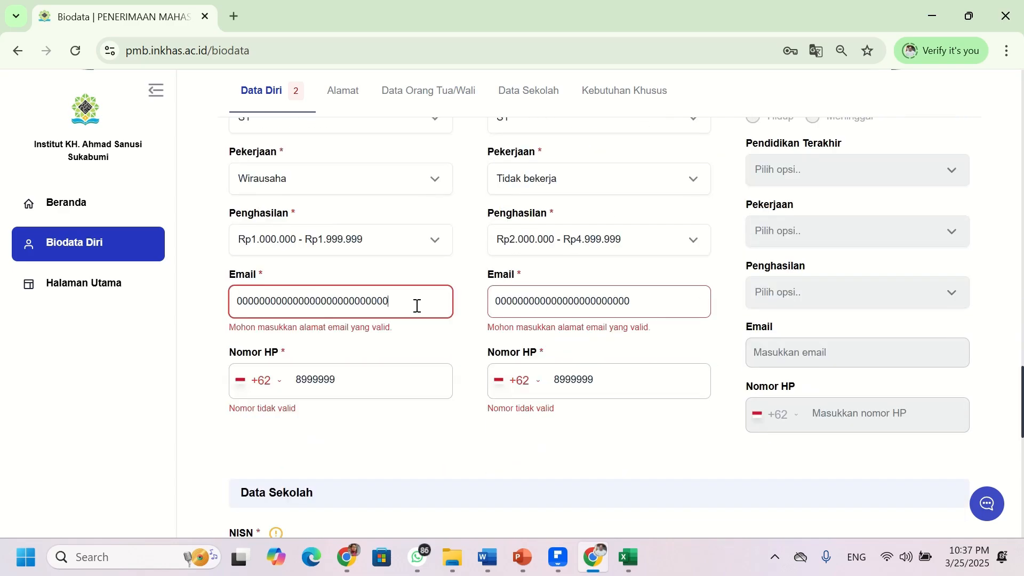
pyautogui.moveTo(417, 305); pyautogui.dragTo(229, 291)
pyautogui.click(585, 310)
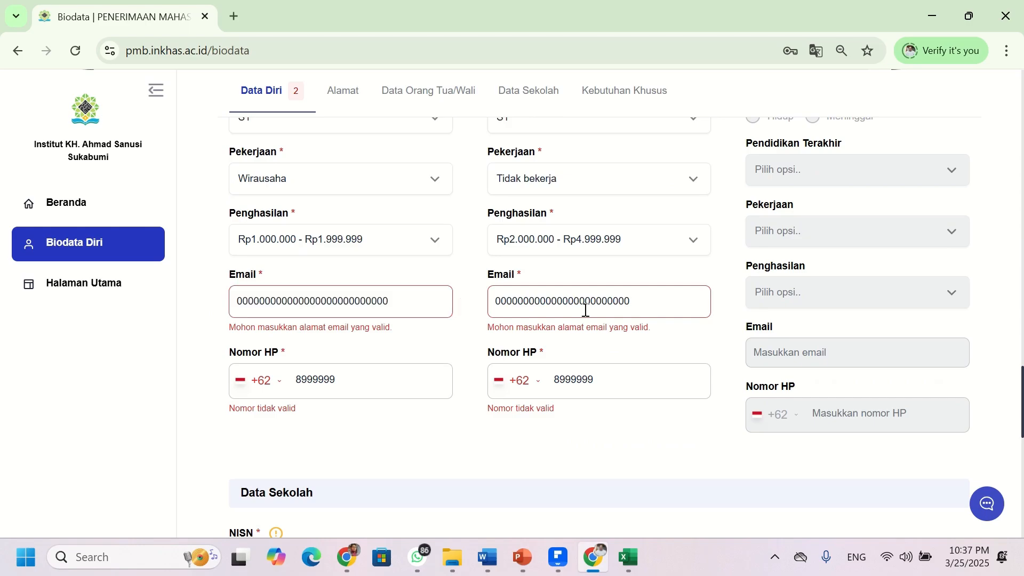
# - Replace the first parent's phone with a valid mobile number and copy it to the second parent
pyautogui.moveTo(337, 380); pyautogui.dragTo(291, 374)
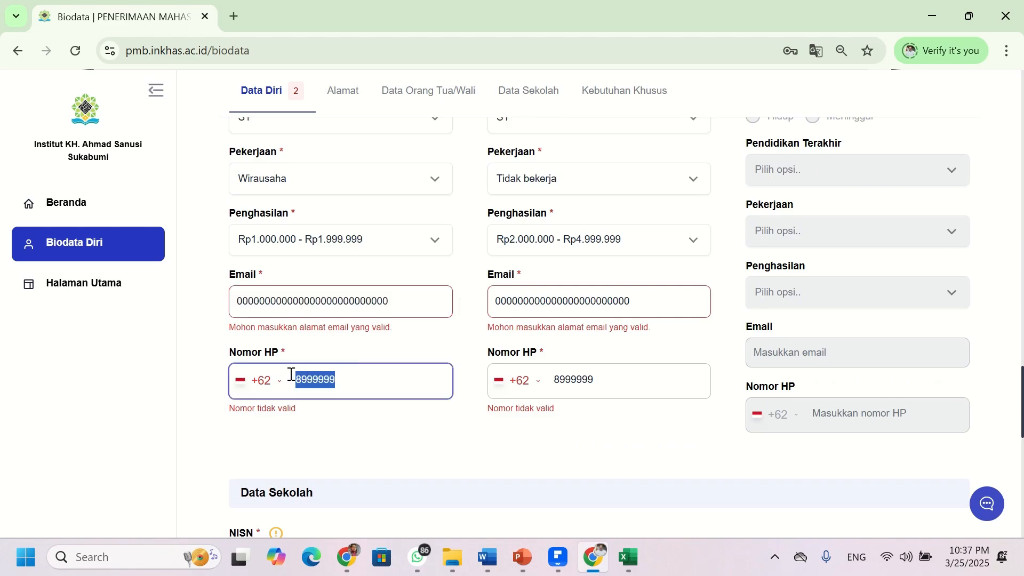
pyautogui.press('BackSpace')
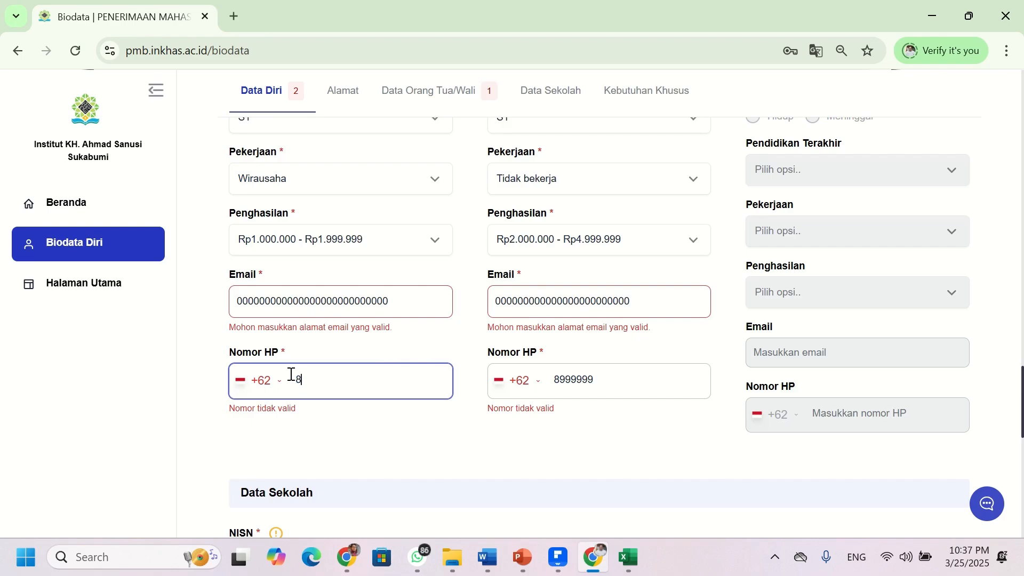
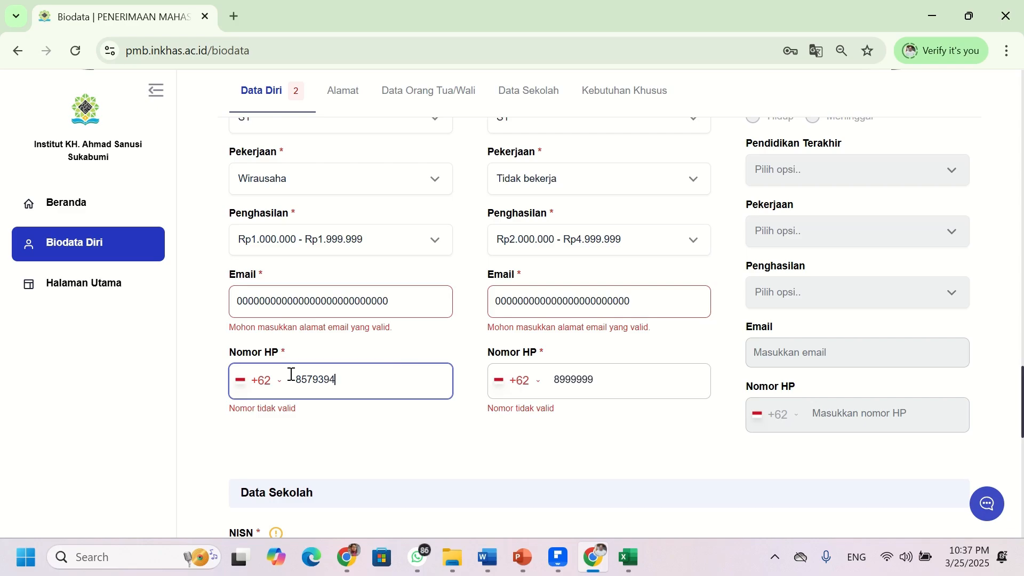
pyautogui.moveTo(368, 380); pyautogui.dragTo(293, 382)
pyautogui.hotkey('ctrl', 'c')
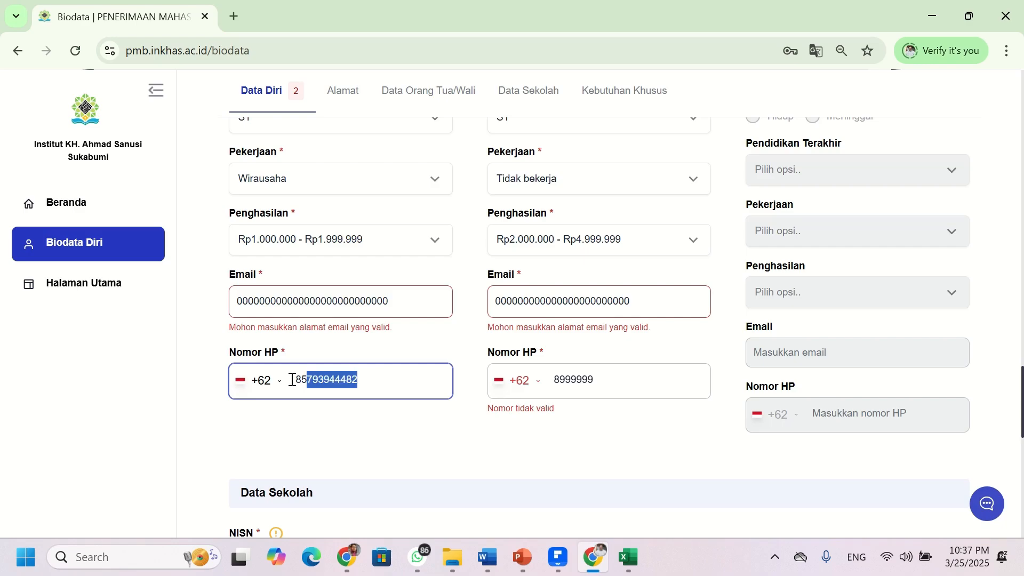
pyautogui.moveTo(606, 382); pyautogui.dragTo(520, 379)
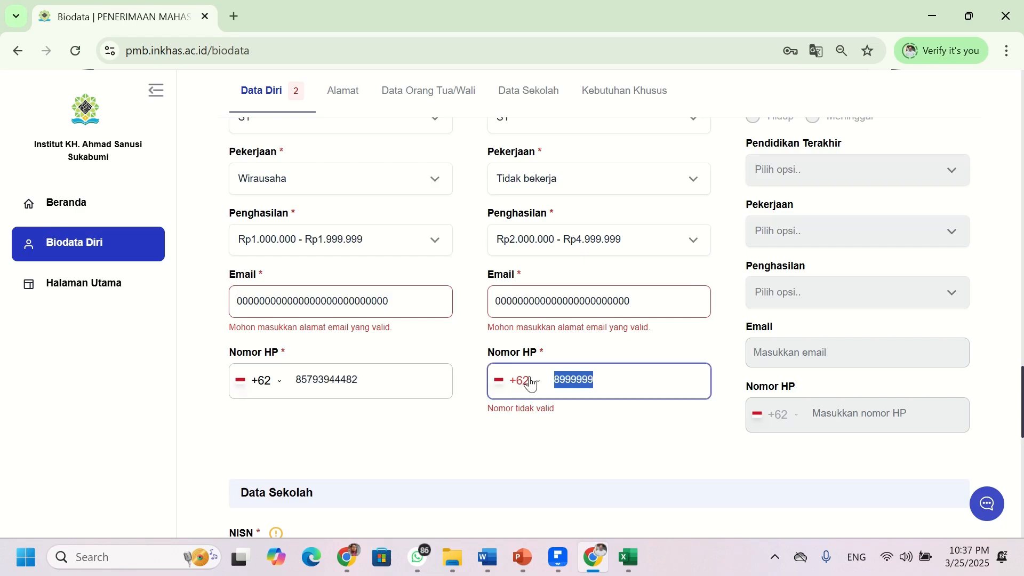
pyautogui.hotkey('ctrl', 'v')
# - Start retyping the first parent's email address
pyautogui.click(352, 303)
pyautogui.doubleClick(352, 303)
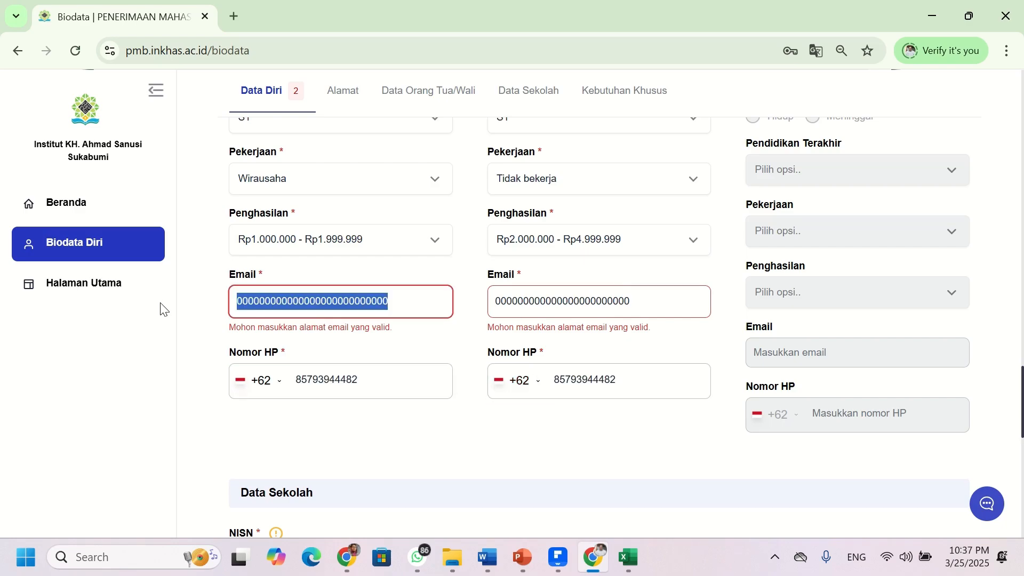
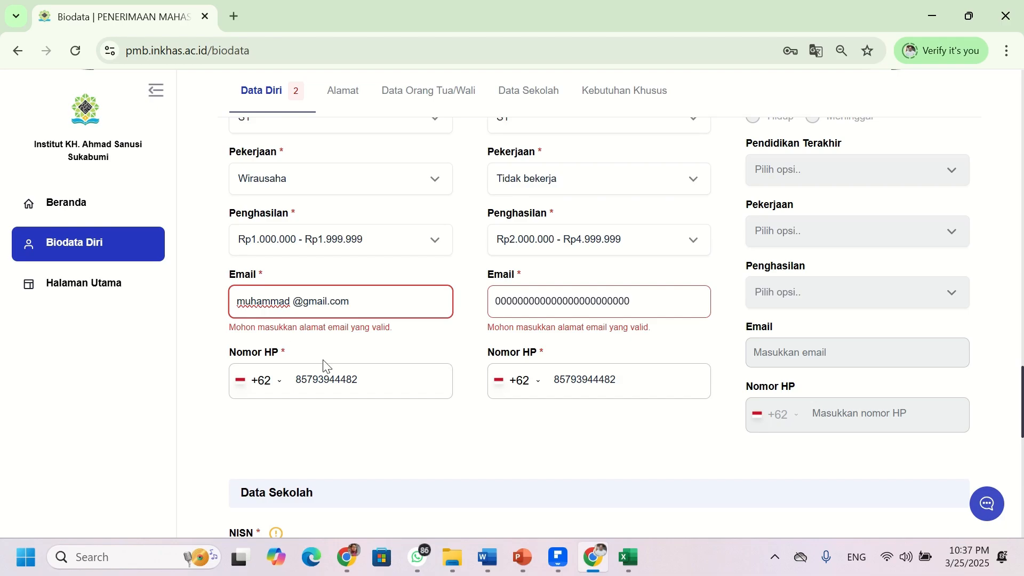
# - Remove the stray space from the mother's e-mail and paste that corrected address over the zeros in the father's e-mail
pyautogui.write('17')
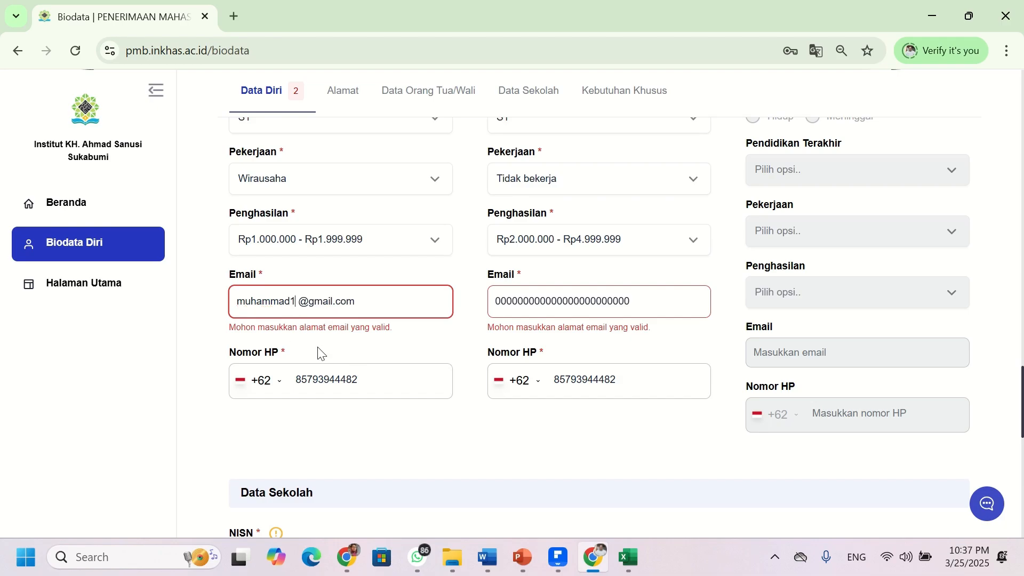
pyautogui.press('Delete')
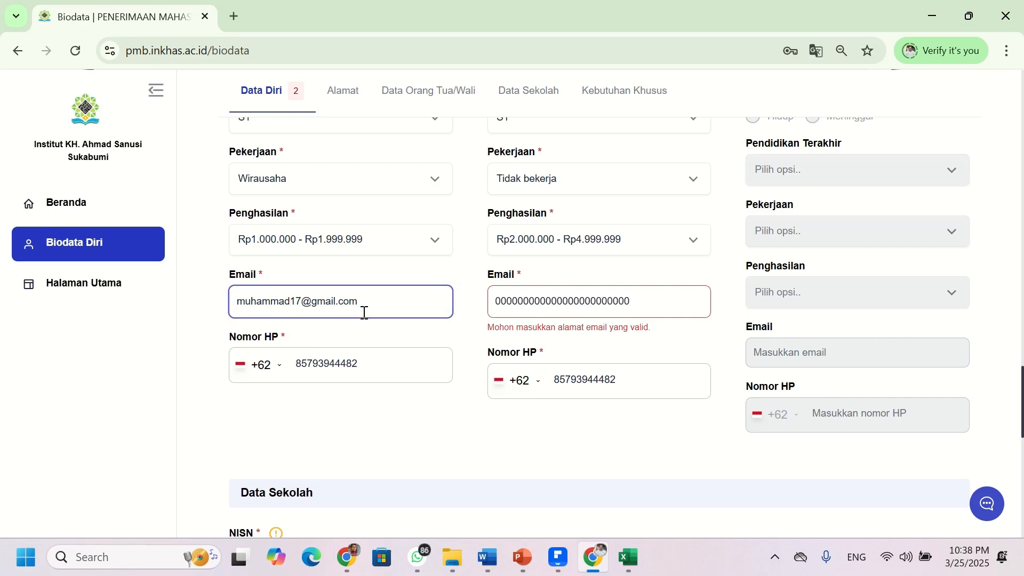
pyautogui.moveTo(390, 303); pyautogui.dragTo(182, 302)
pyautogui.hotkey('ctrl', 'c')
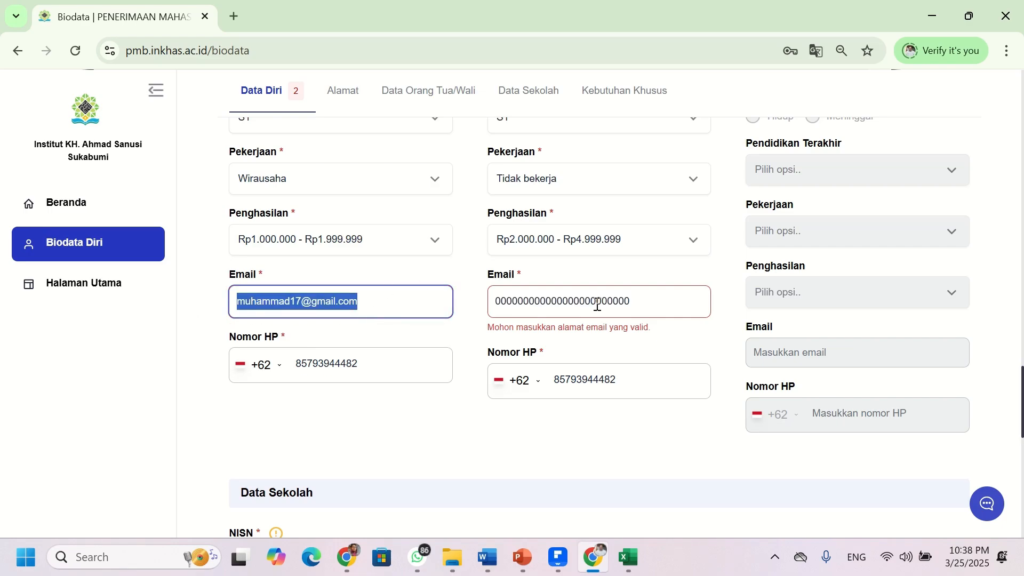
pyautogui.moveTo(681, 302); pyautogui.dragTo(418, 302)
pyautogui.hotkey('ctrl', 'v')
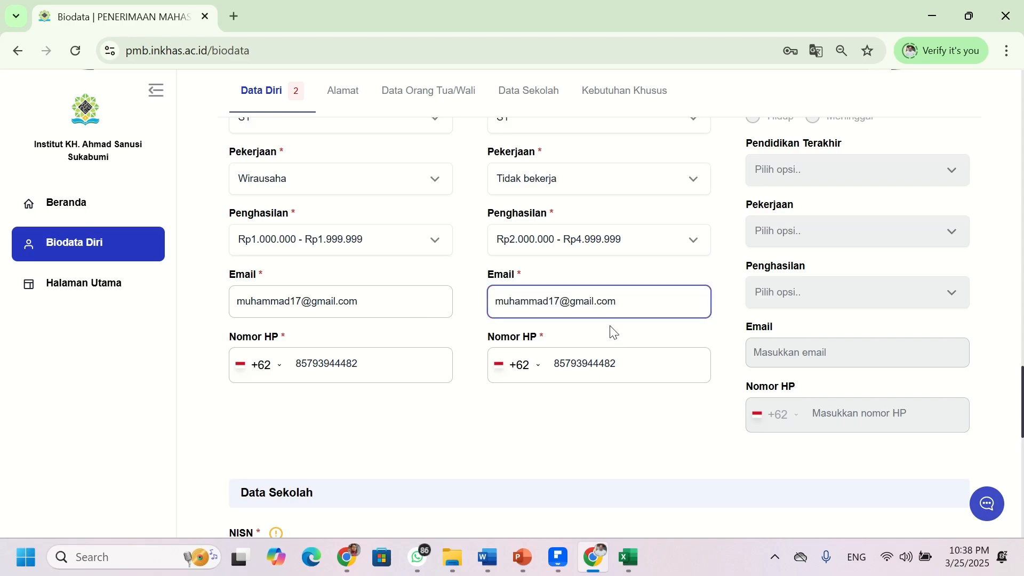
# - Scroll to the bottom of the biodata form and save with Simpan Semua Perubahan
pyautogui.scroll(2, 590, 348)
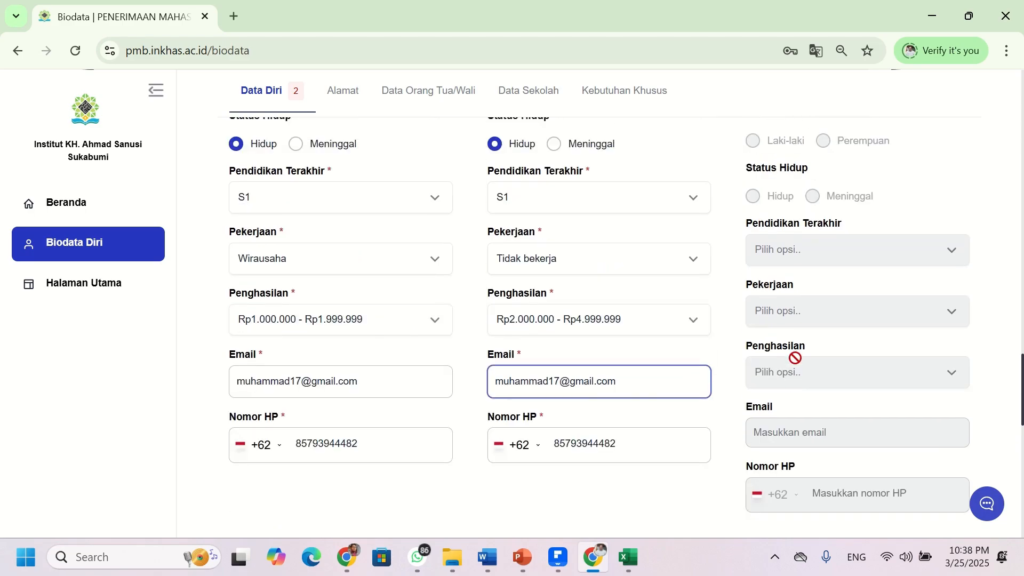
pyautogui.scroll(-3, 575, 353)
pyautogui.scroll(-7, 333, 320)
pyautogui.scroll(3, 332, 320)
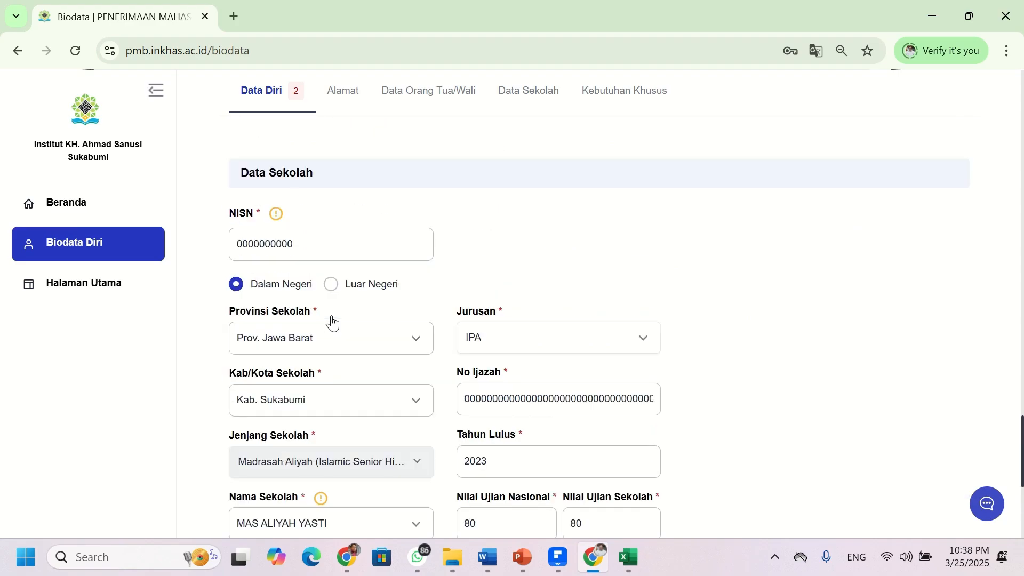
pyautogui.scroll(6, 333, 320)
pyautogui.scroll(-7, 333, 320)
pyautogui.scroll(-5, 332, 320)
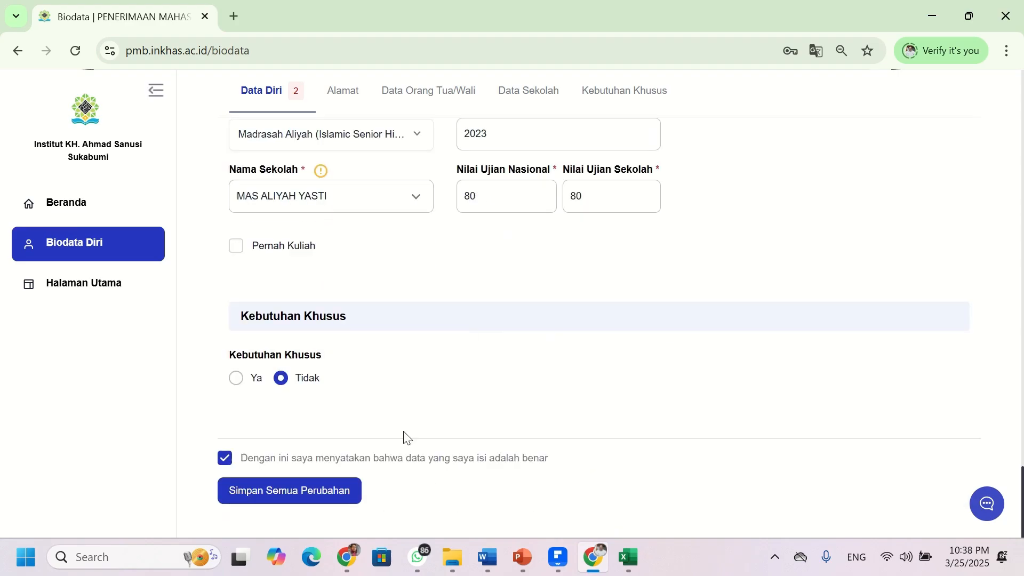
pyautogui.scroll(20, 398, 297)
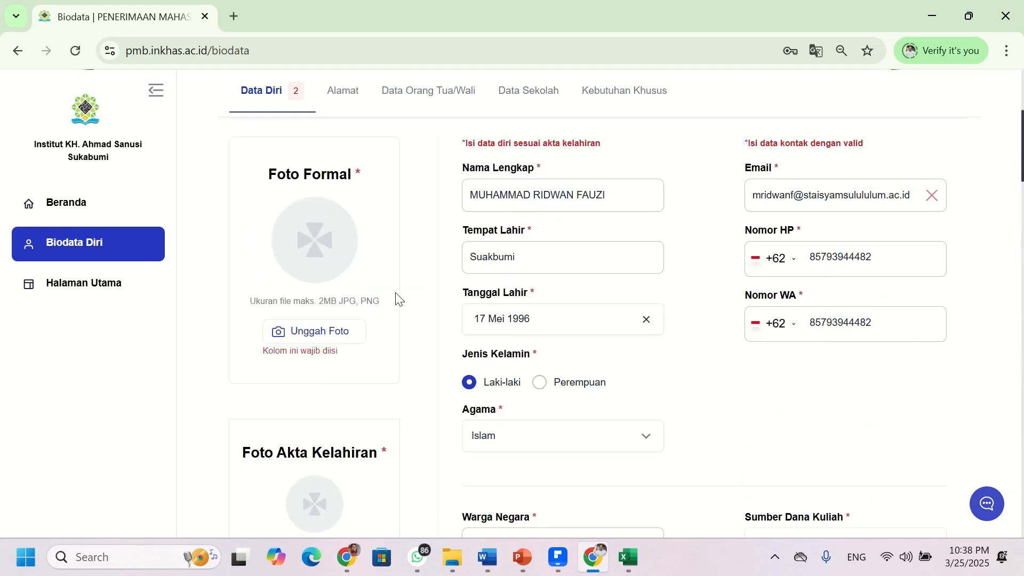
pyautogui.scroll(-20, 398, 297)
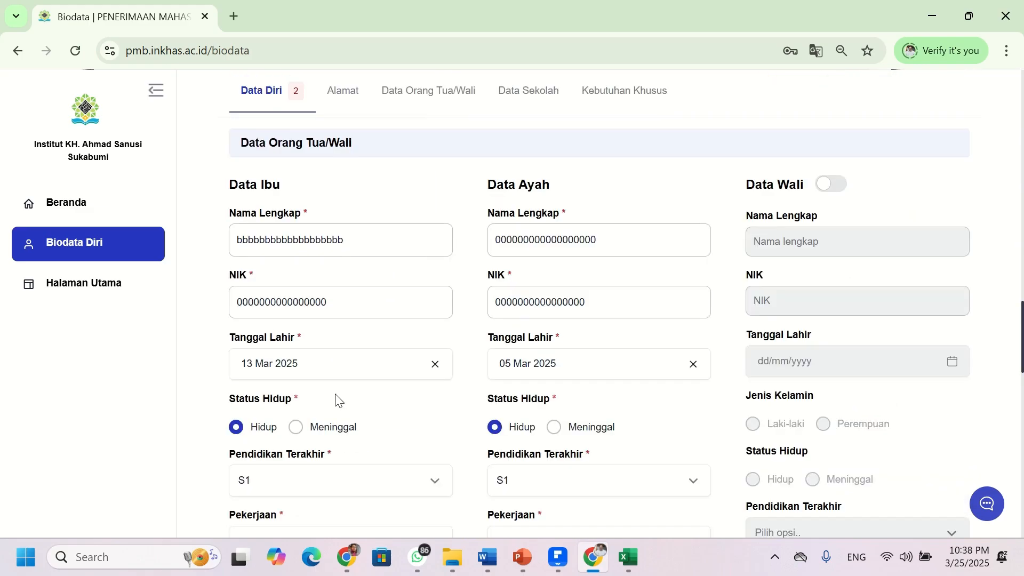
pyautogui.scroll(-6, 307, 426)
pyautogui.click(325, 486)
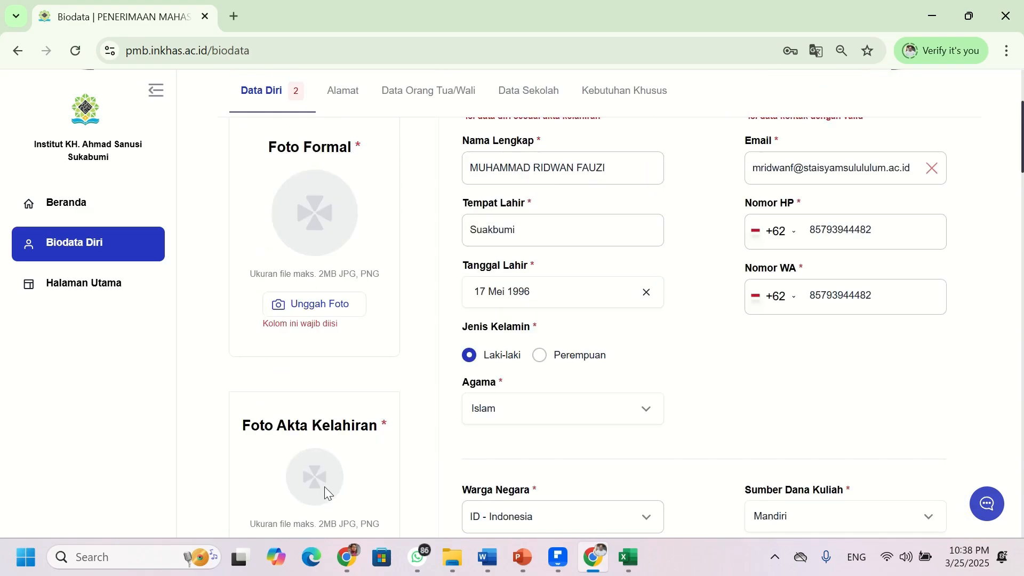
# - Review the form for the flagged required Foto Formal and Foto Akta Kelahiran uploads
pyautogui.scroll(4, 376, 264)
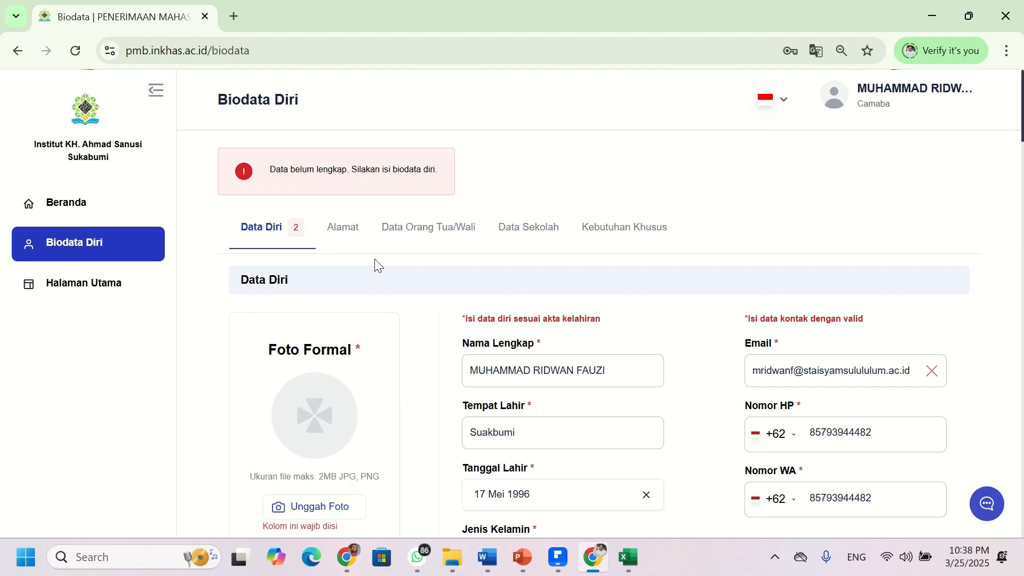
pyautogui.scroll(-20, 367, 190)
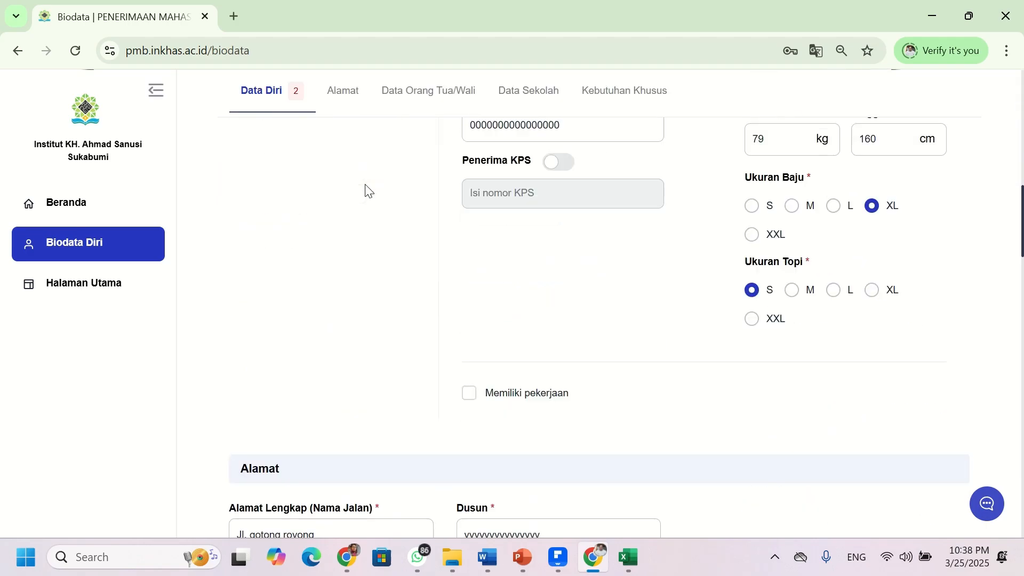
pyautogui.scroll(-15, 365, 191)
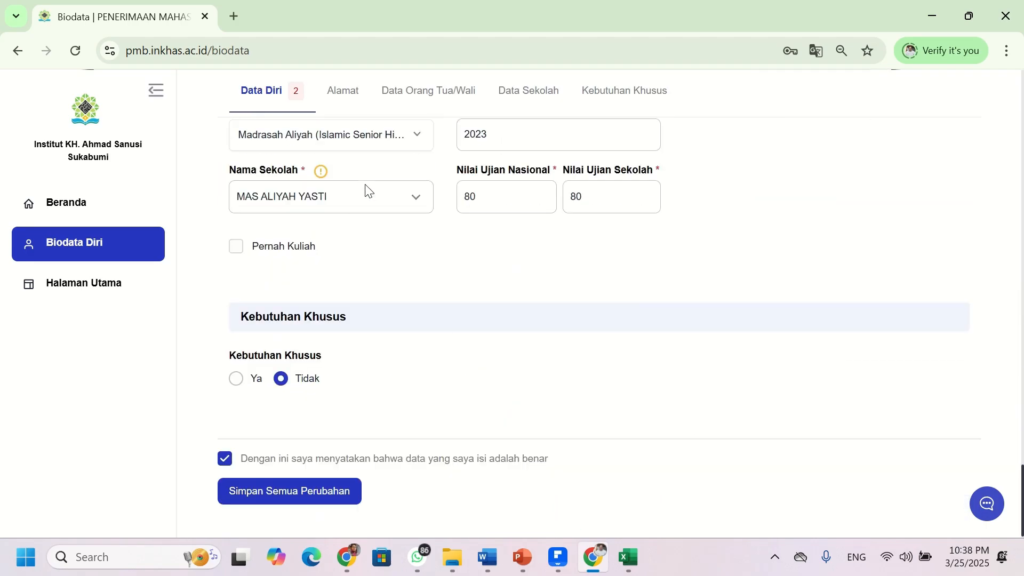
pyautogui.scroll(20, 571, 359)
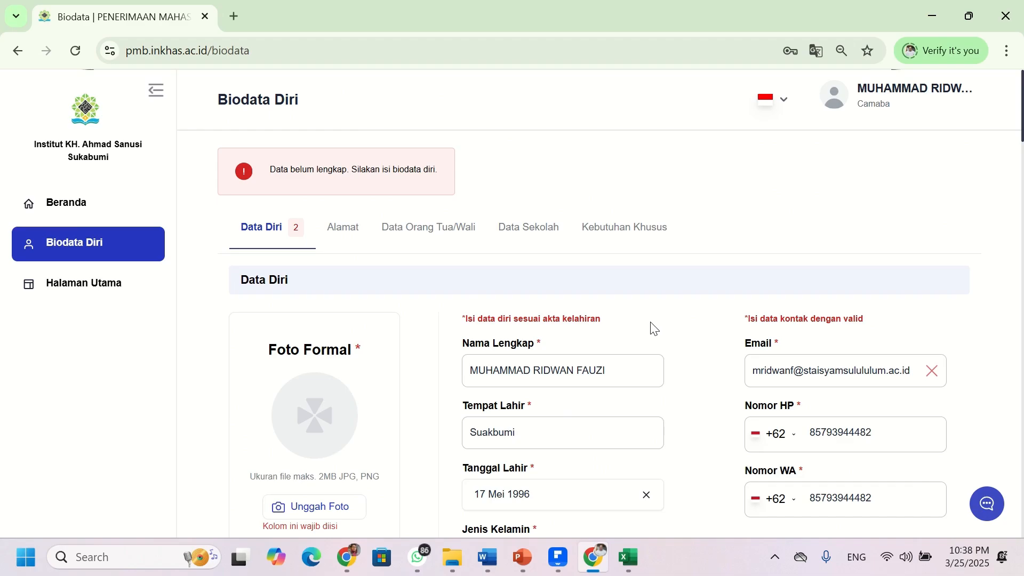
pyautogui.scroll(-9, 647, 327)
pyautogui.scroll(9, 640, 332)
pyautogui.scroll(-5, 843, 423)
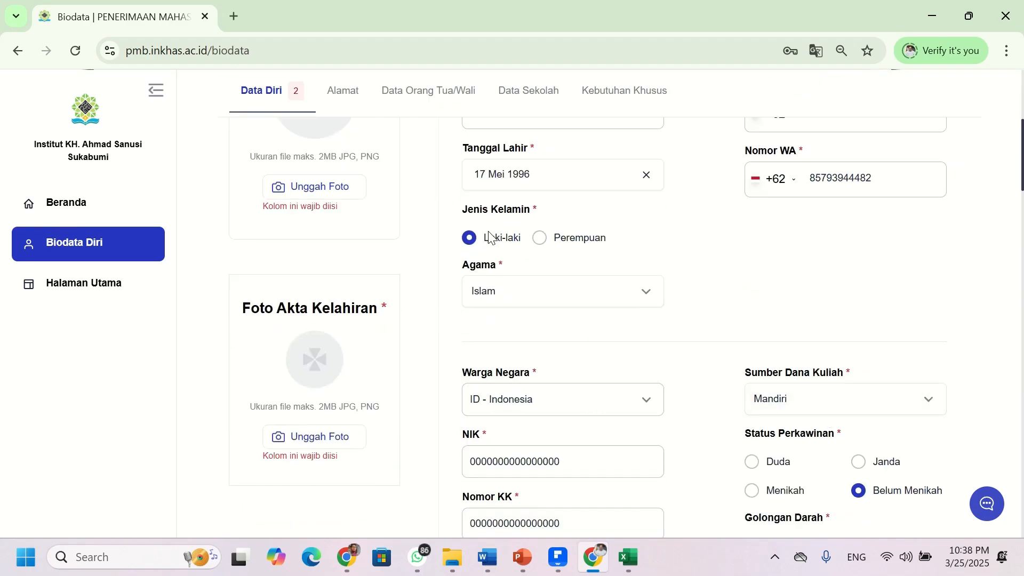
pyautogui.scroll(3, 320, 206)
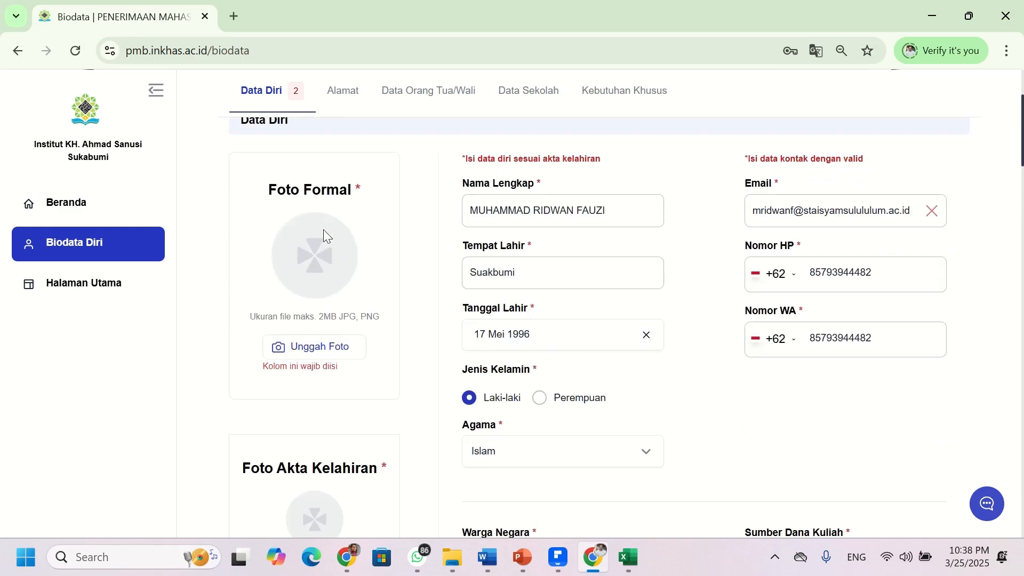
pyautogui.scroll(-2, 320, 267)
pyautogui.scroll(-2, 306, 285)
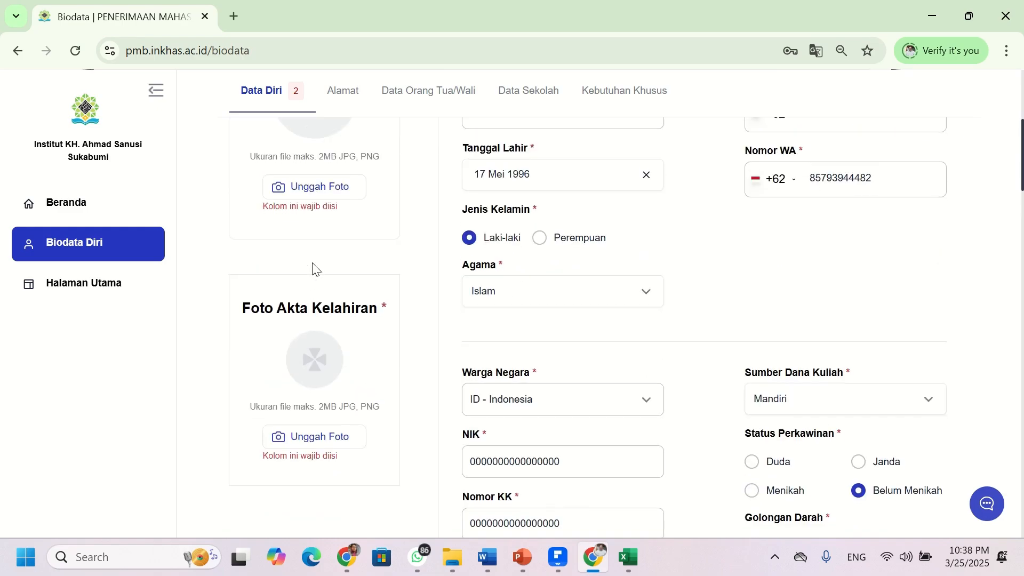
pyautogui.scroll(1, 338, 276)
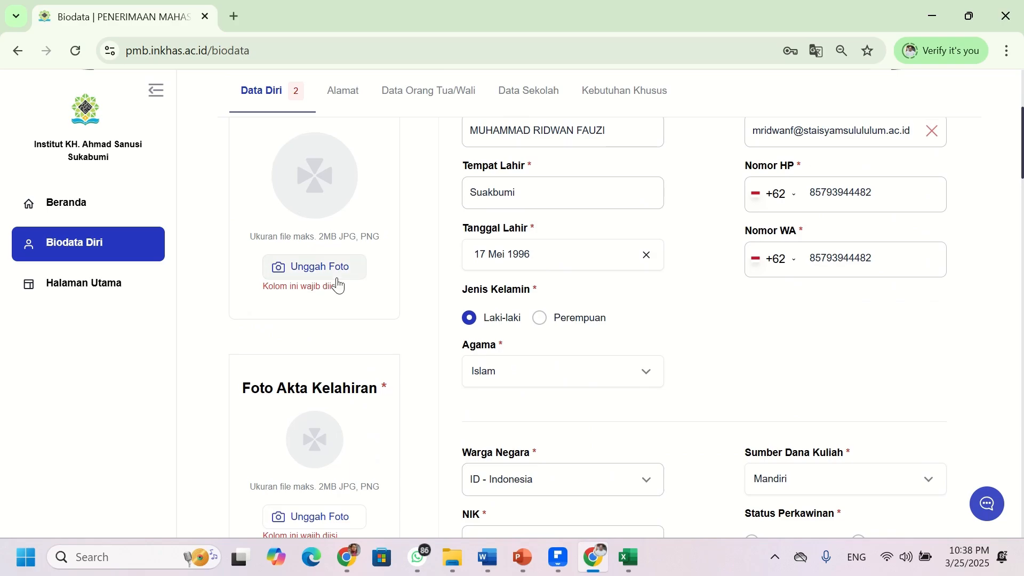
# - Snip the institute logo area at the top of the sidebar with Win+Shift+S
pyautogui.press('super+shift+s')
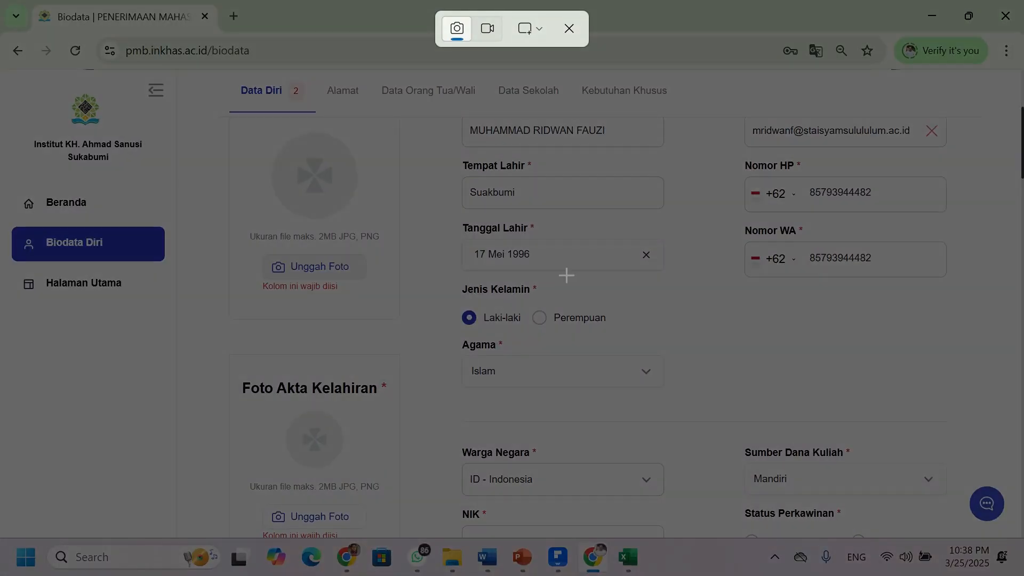
pyautogui.moveTo(27, 78); pyautogui.dragTo(168, 189)
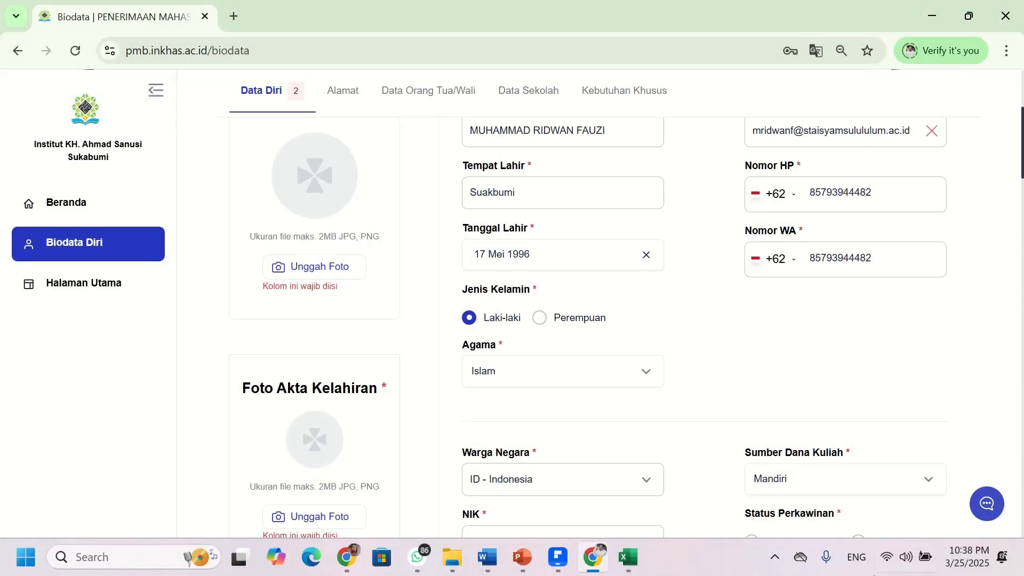
pyautogui.press('super+shift+s')
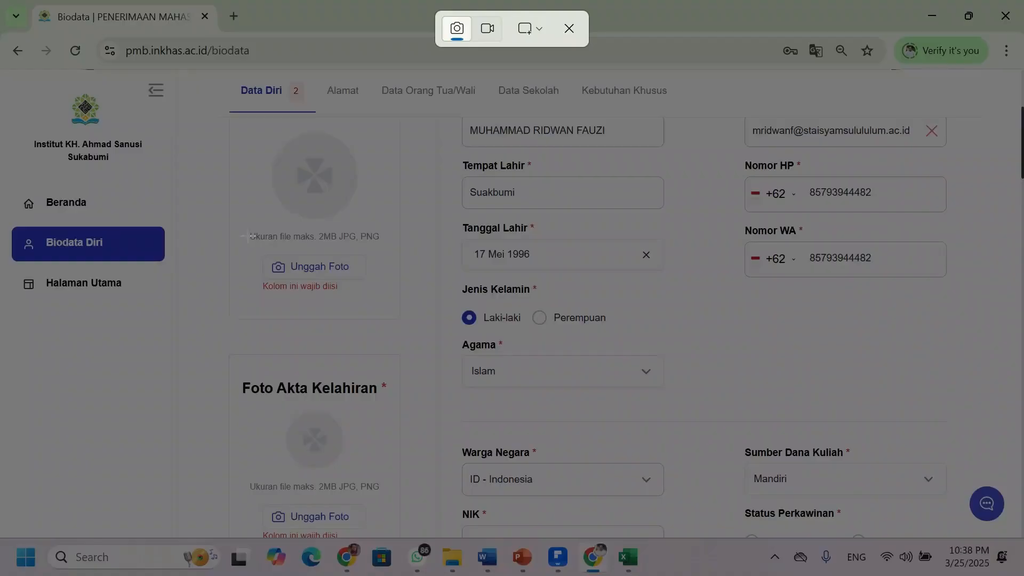
pyautogui.moveTo(4, 75); pyautogui.dragTo(171, 184)
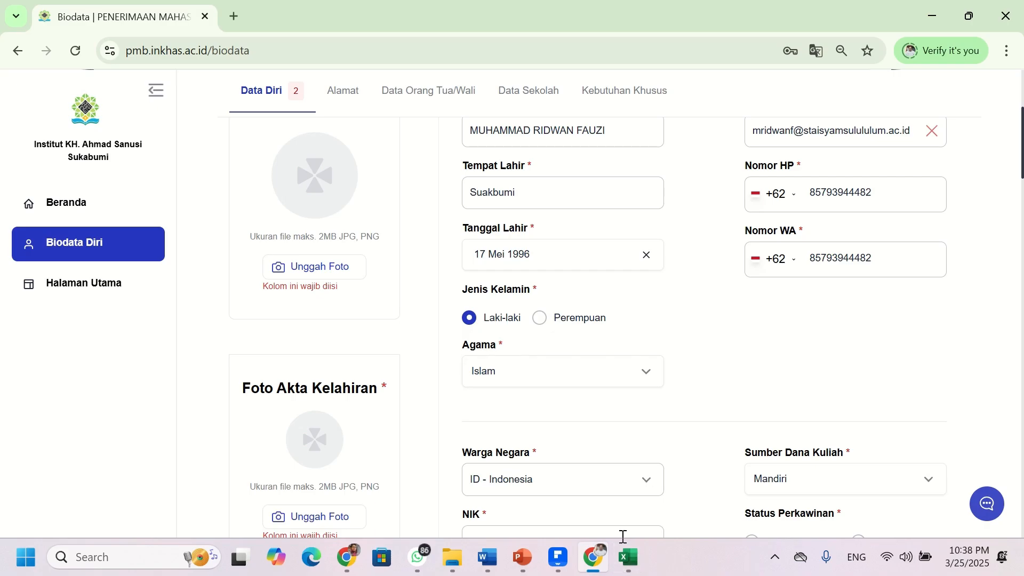
pyautogui.press('super+shift+s')
pyautogui.press('Escape')
pyautogui.click(317, 269)
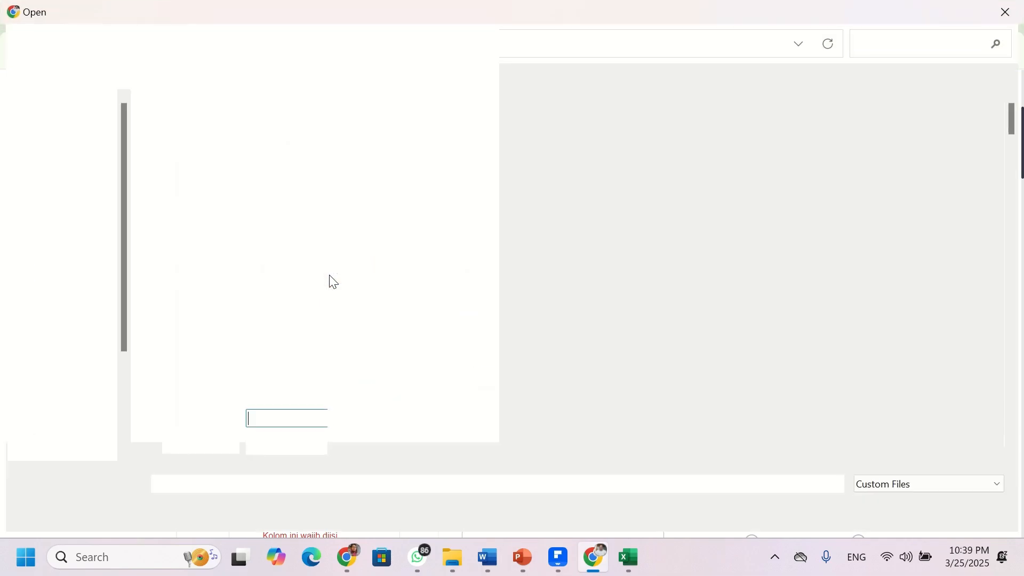
pyautogui.scroll(-3, 571, 293)
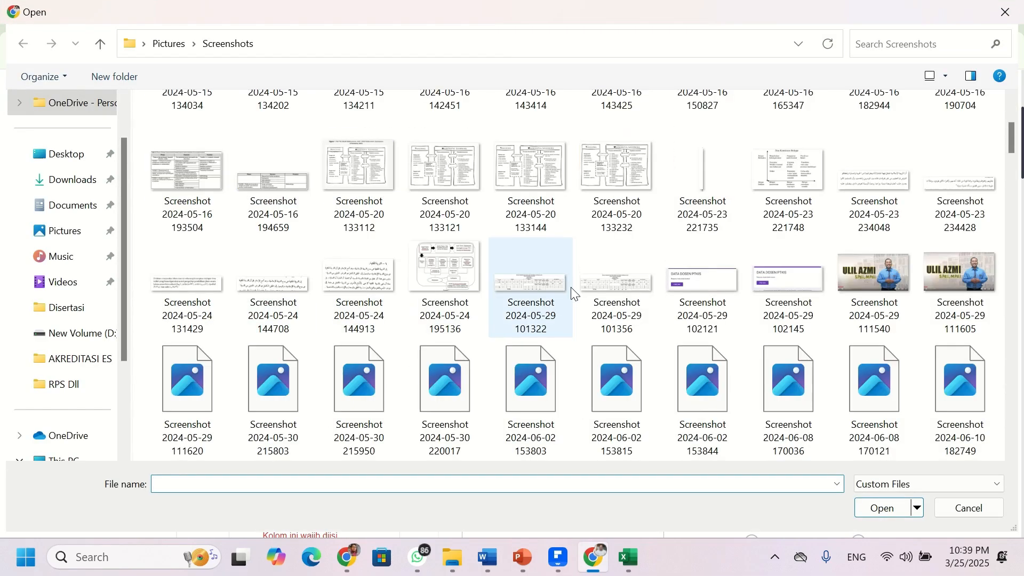
pyautogui.scroll(-20, 570, 293)
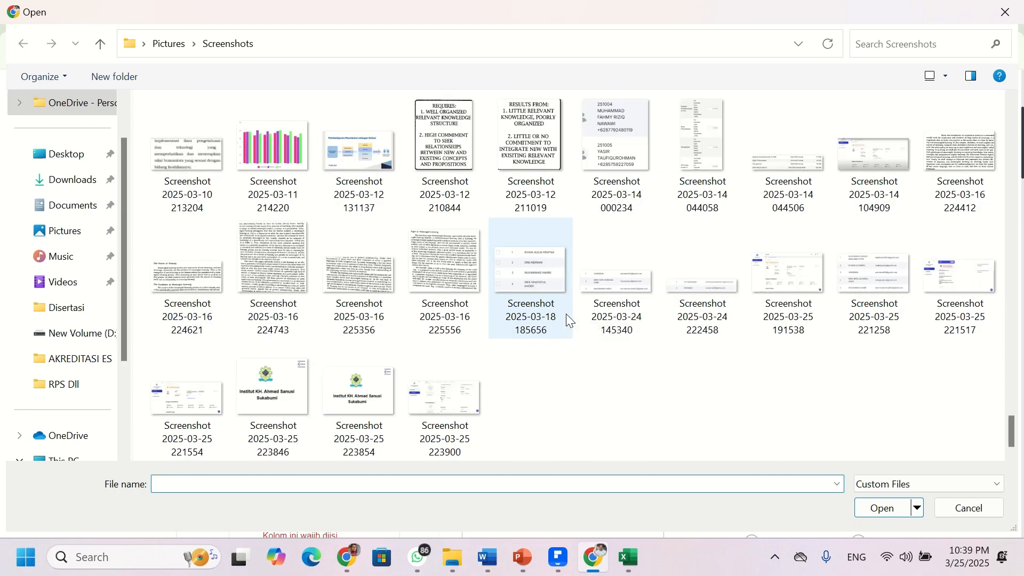
pyautogui.click(399, 427)
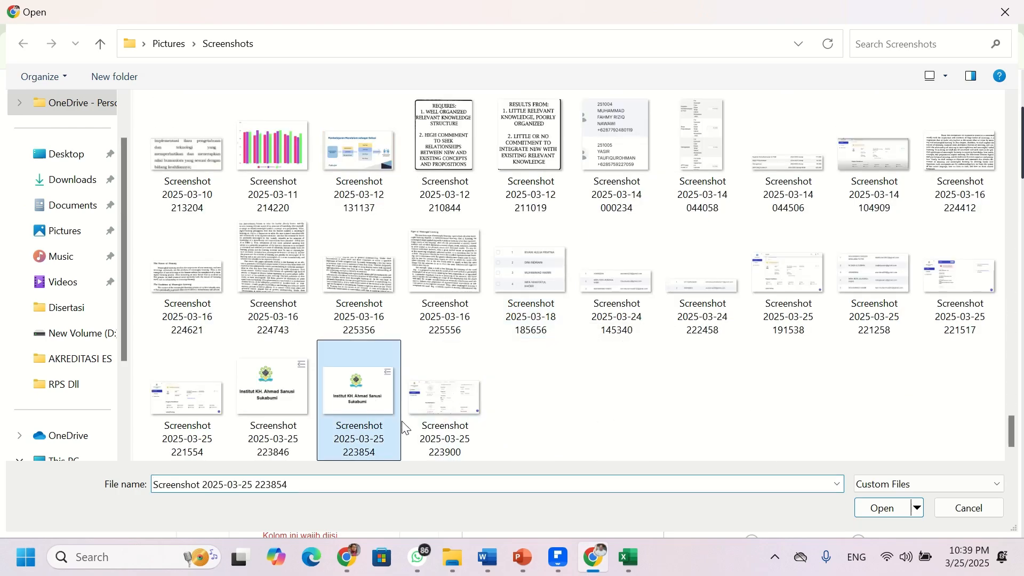
pyautogui.click(865, 515)
pyautogui.scroll(-7, 228, 243)
pyautogui.scroll(3, 297, 297)
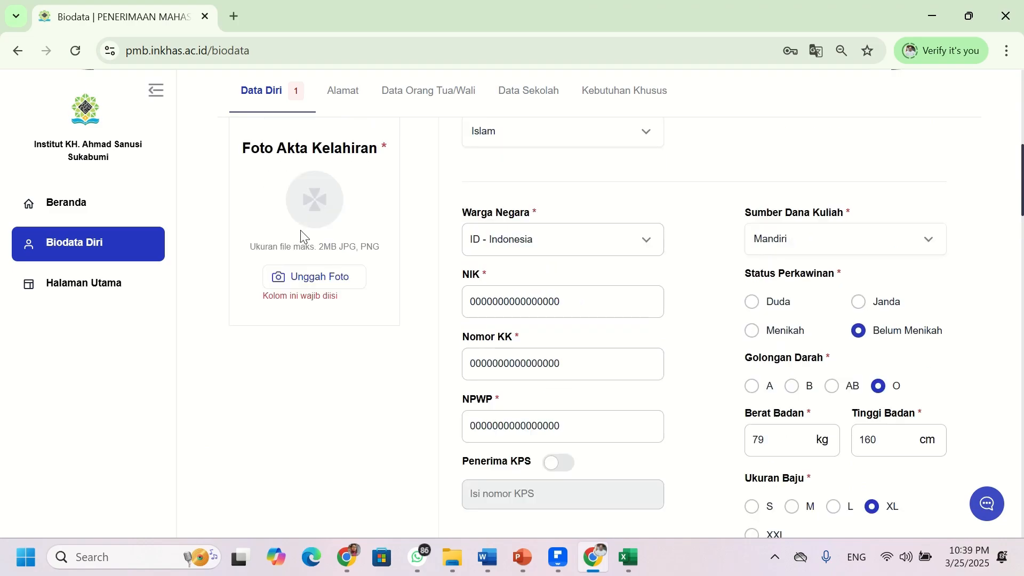
pyautogui.click(310, 277)
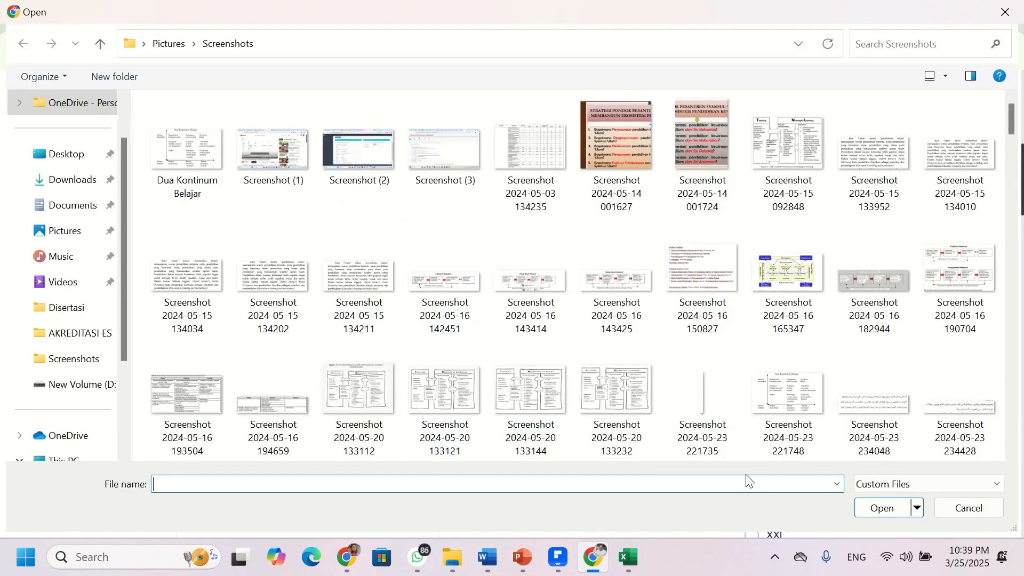
pyautogui.scroll(-20, 779, 394)
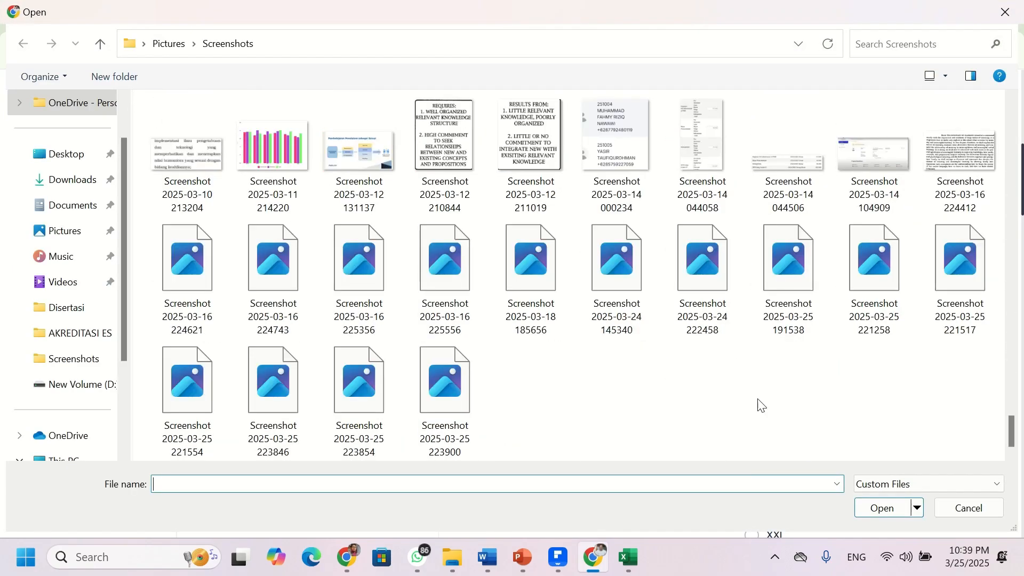
pyautogui.click(359, 402)
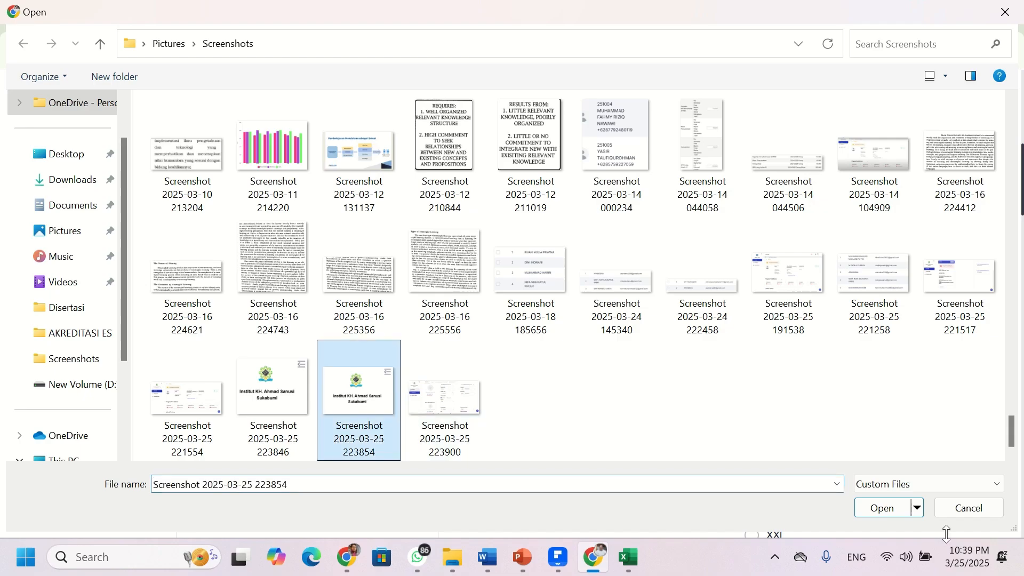
pyautogui.click(896, 512)
pyautogui.scroll(8, 493, 289)
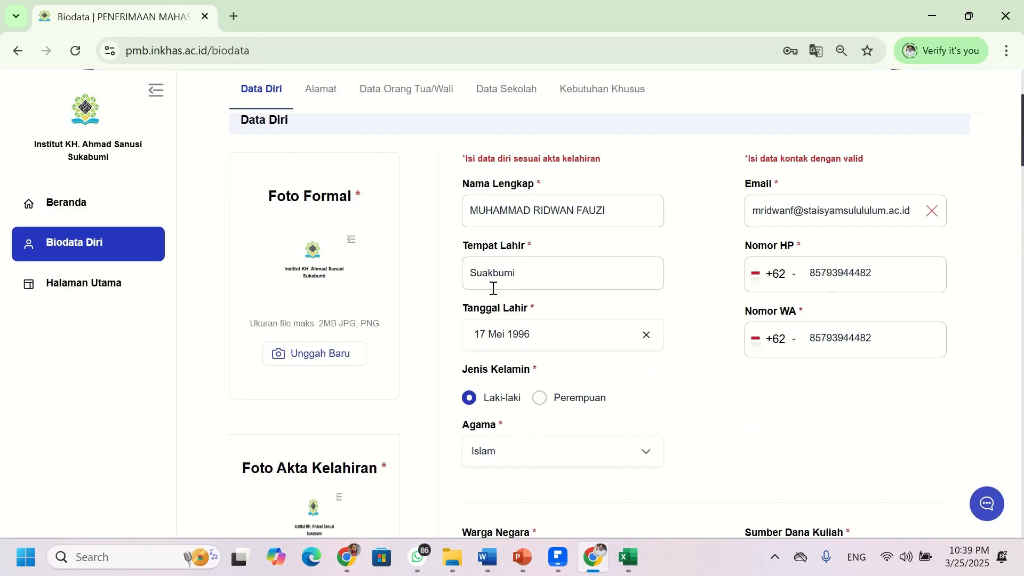
pyautogui.scroll(-12, 493, 289)
pyautogui.scroll(-15, 494, 288)
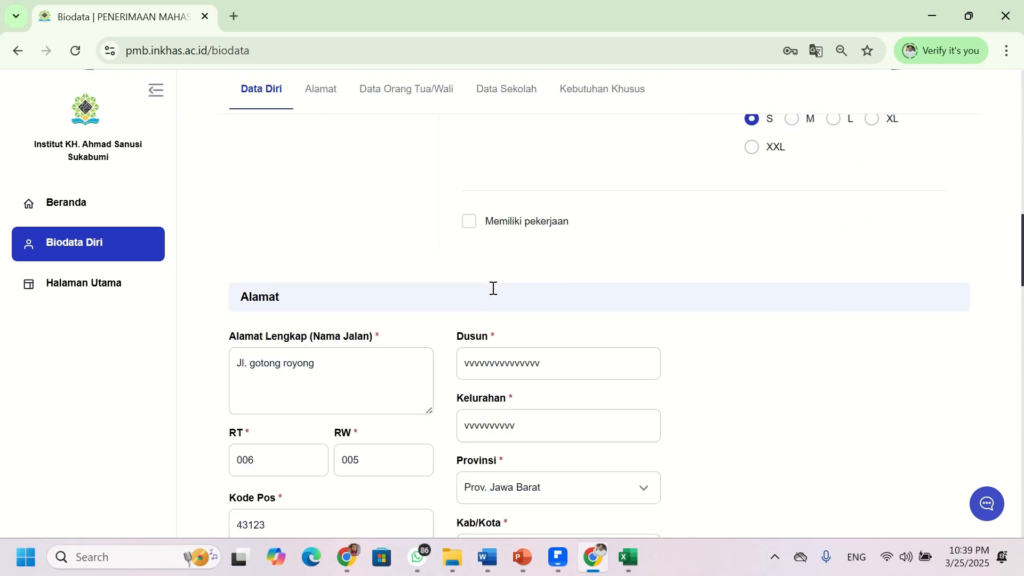
# - Save the completed biodata with Simpan Semua Perubahan and confirm 'Data berhasil disimpan'
pyautogui.scroll(10, 492, 288)
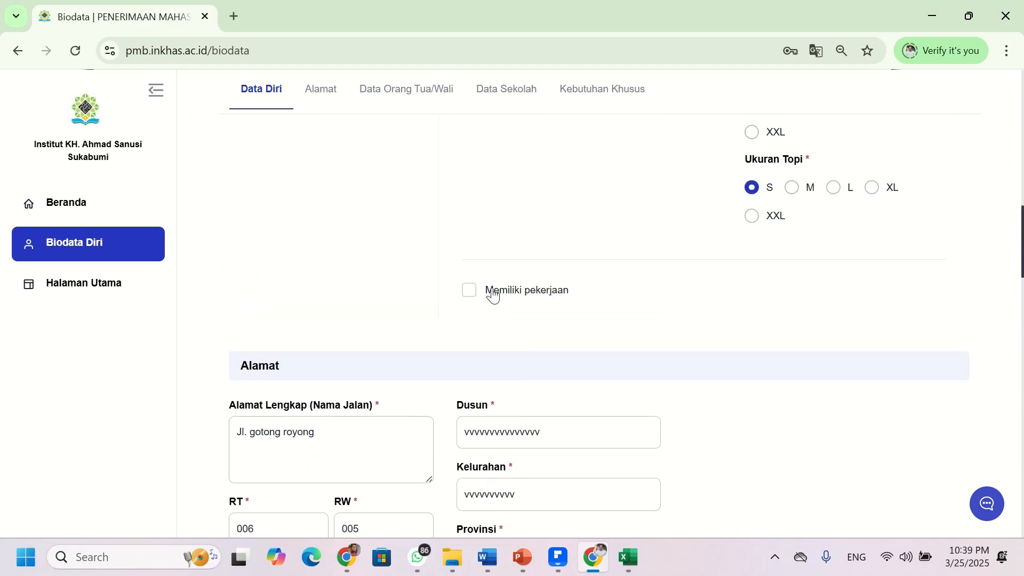
pyautogui.scroll(-7, 494, 293)
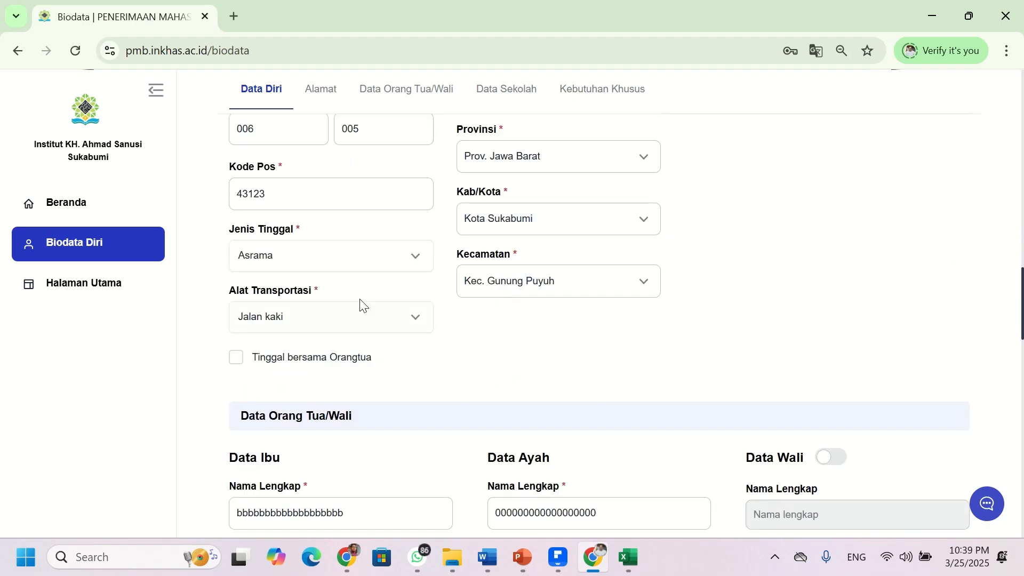
pyautogui.scroll(7, 800, 176)
pyautogui.scroll(-1, 812, 192)
pyautogui.scroll(5, 836, 230)
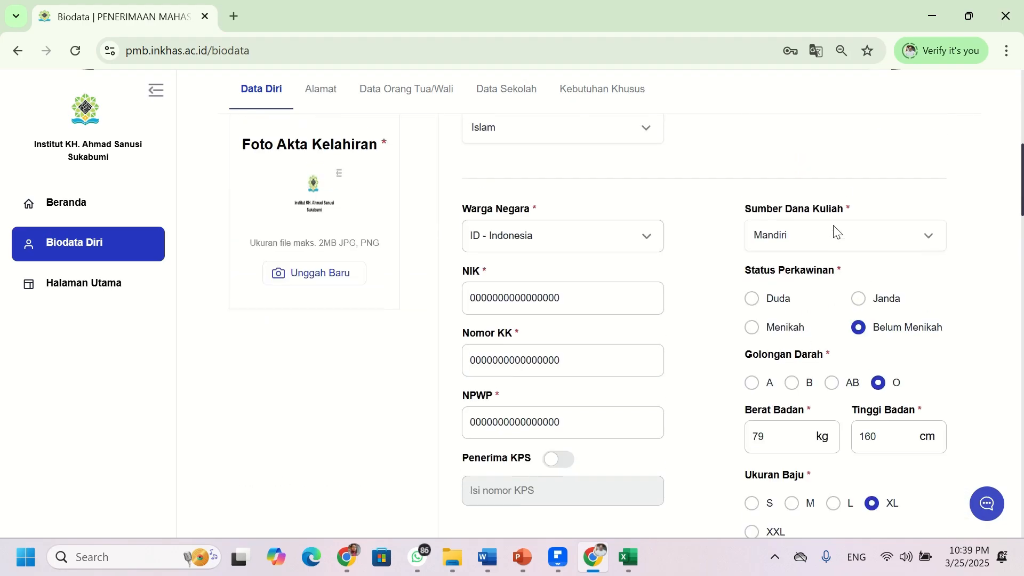
pyautogui.scroll(-10, 781, 294)
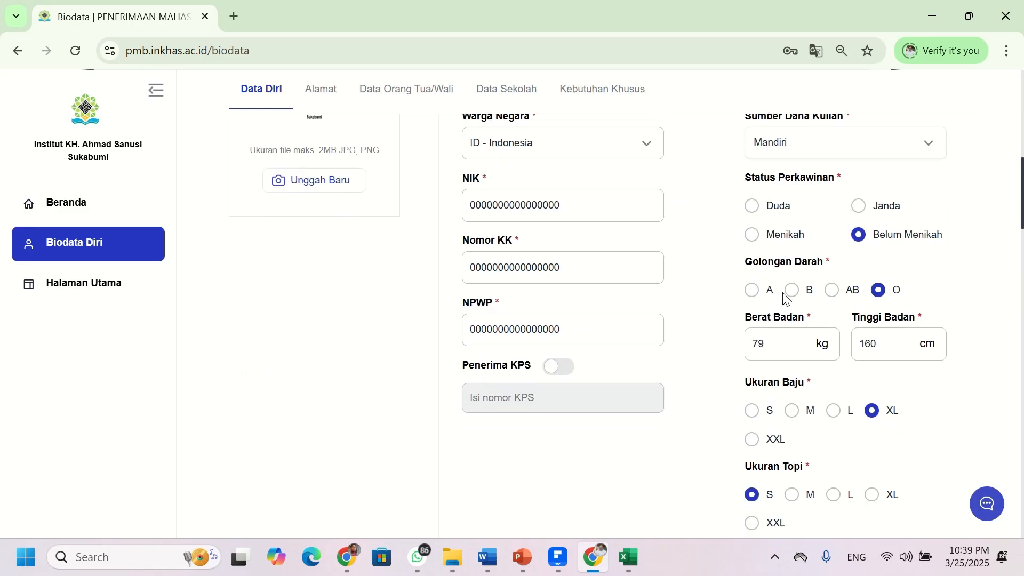
pyautogui.scroll(-9, 366, 350)
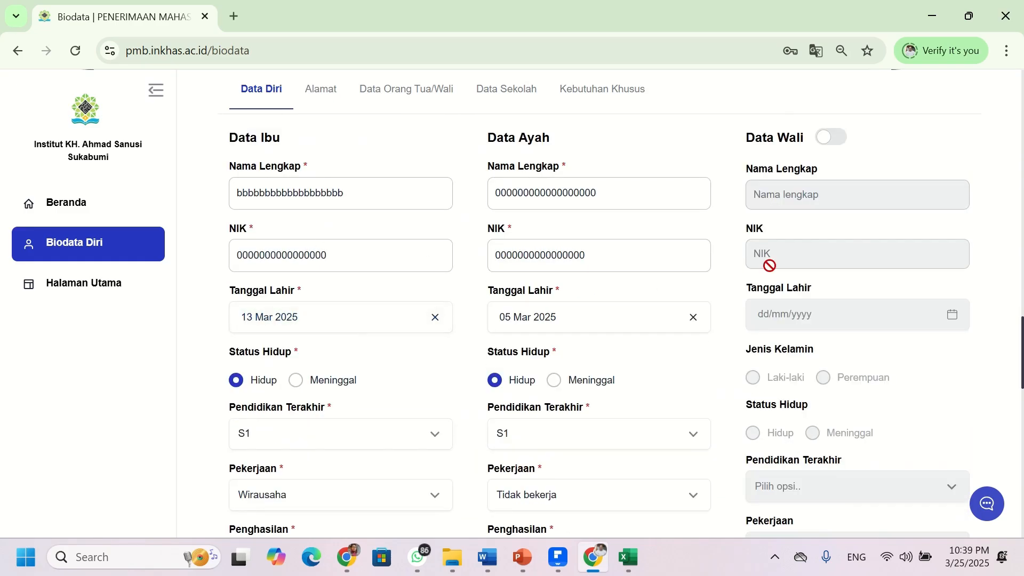
pyautogui.scroll(-8, 769, 265)
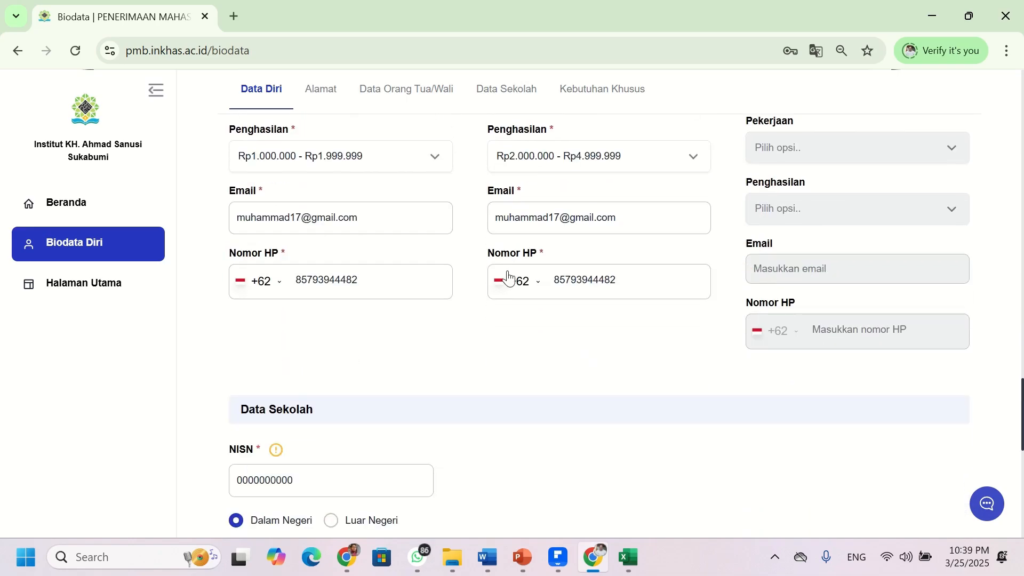
pyautogui.scroll(-10, 300, 322)
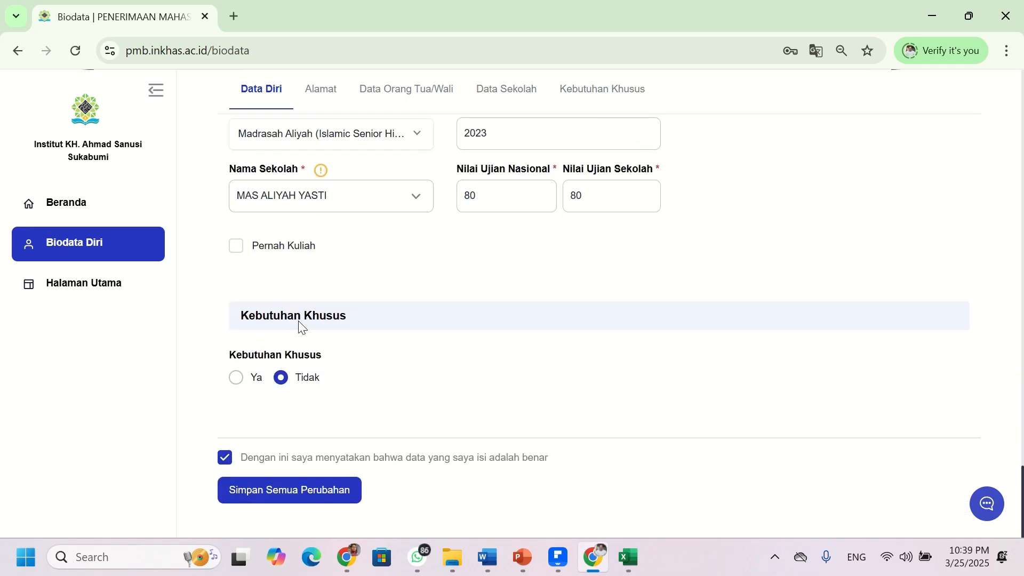
pyautogui.click(327, 491)
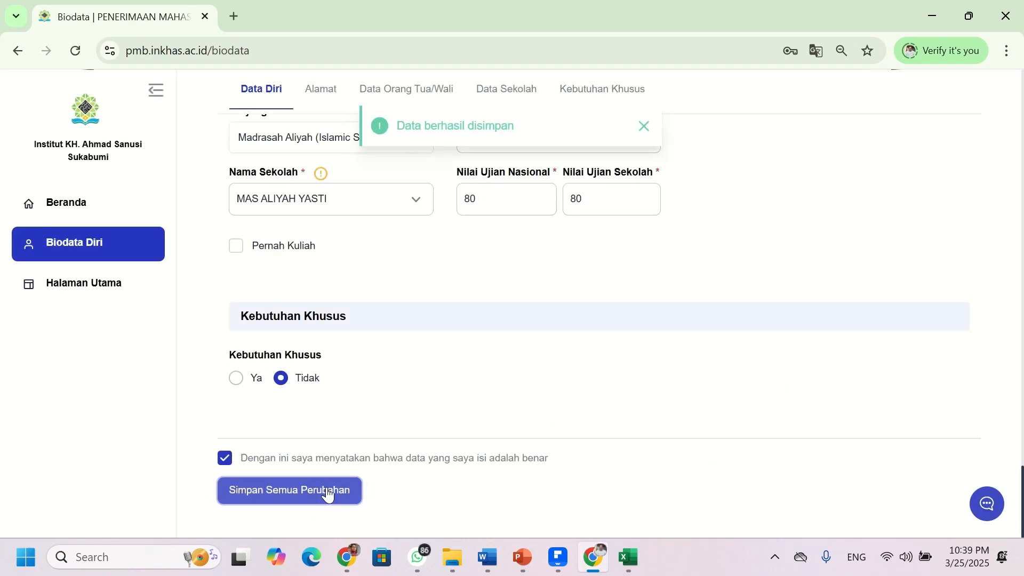
pyautogui.scroll(18, 304, 428)
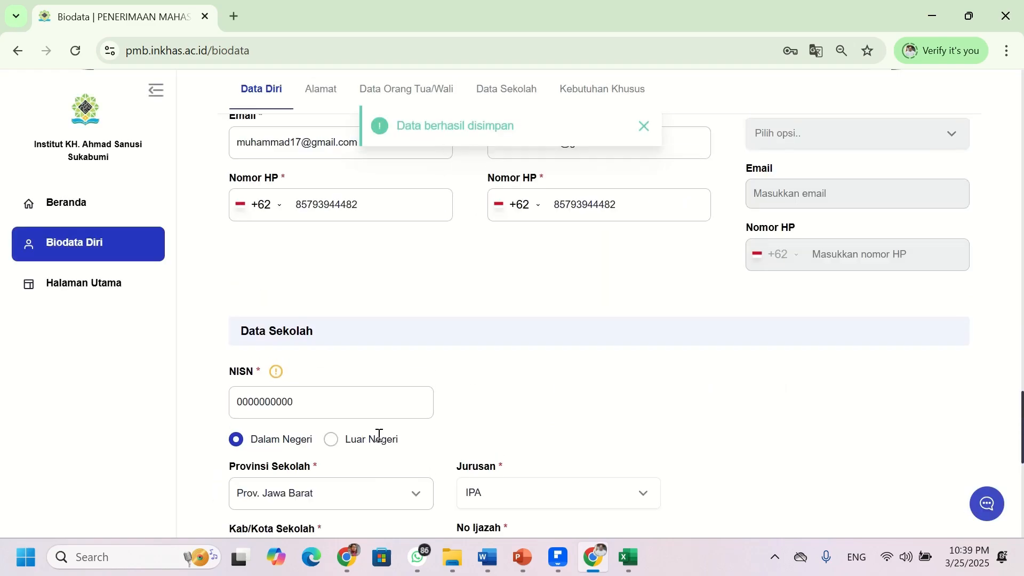
pyautogui.scroll(12, 379, 438)
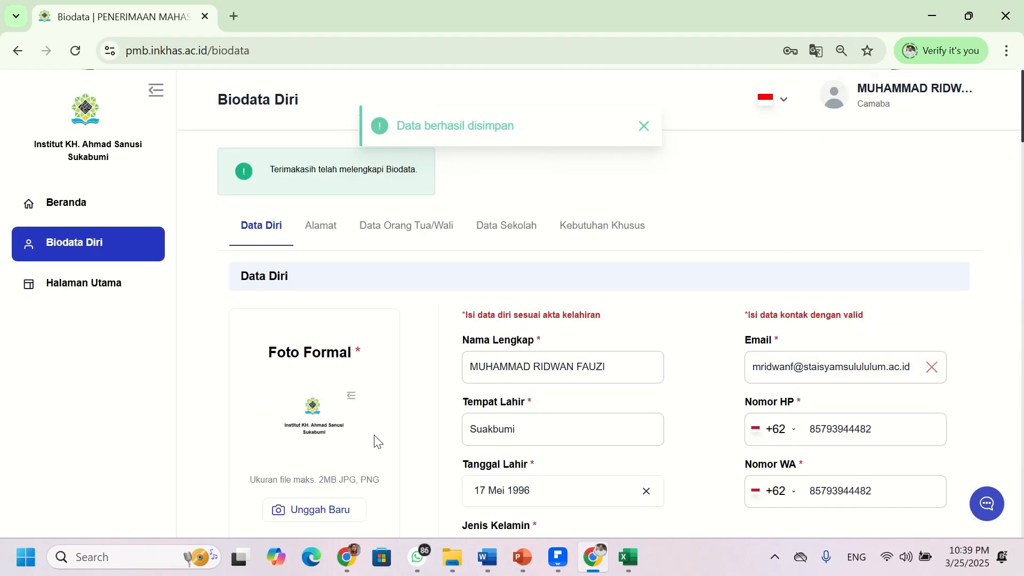
pyautogui.click(311, 229)
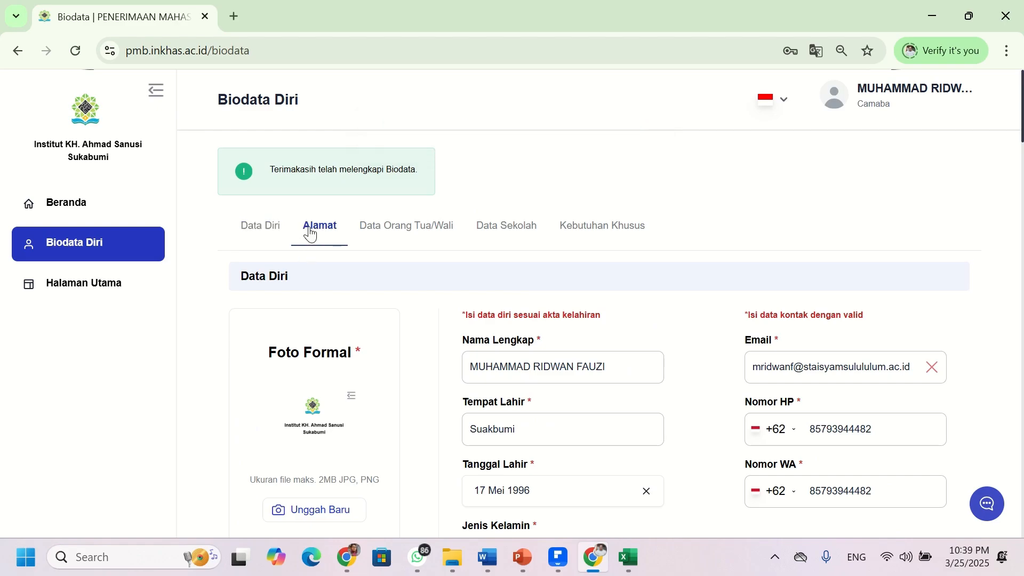
pyautogui.scroll(3, 319, 231)
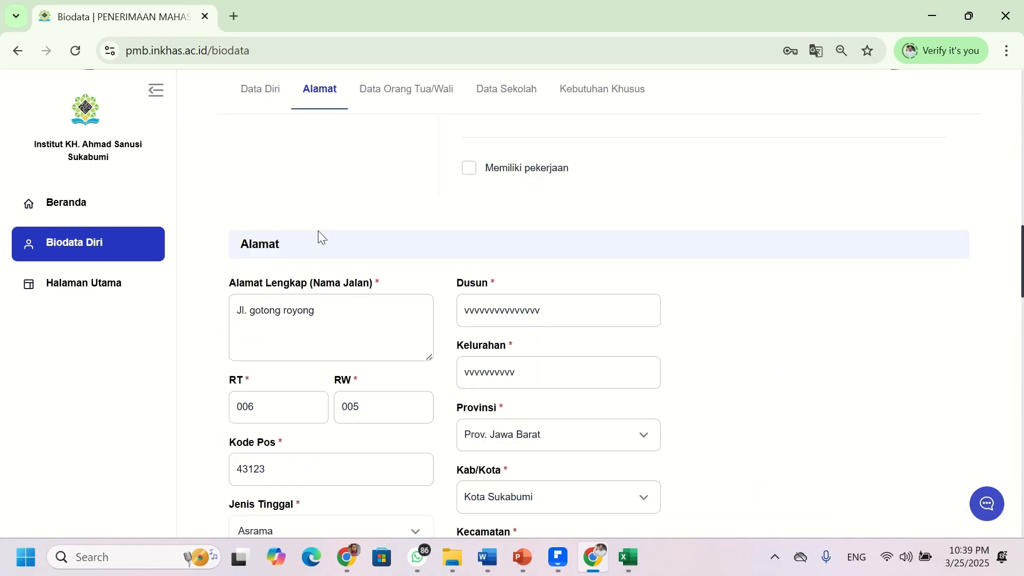
pyautogui.scroll(5, 319, 232)
pyautogui.click(384, 91)
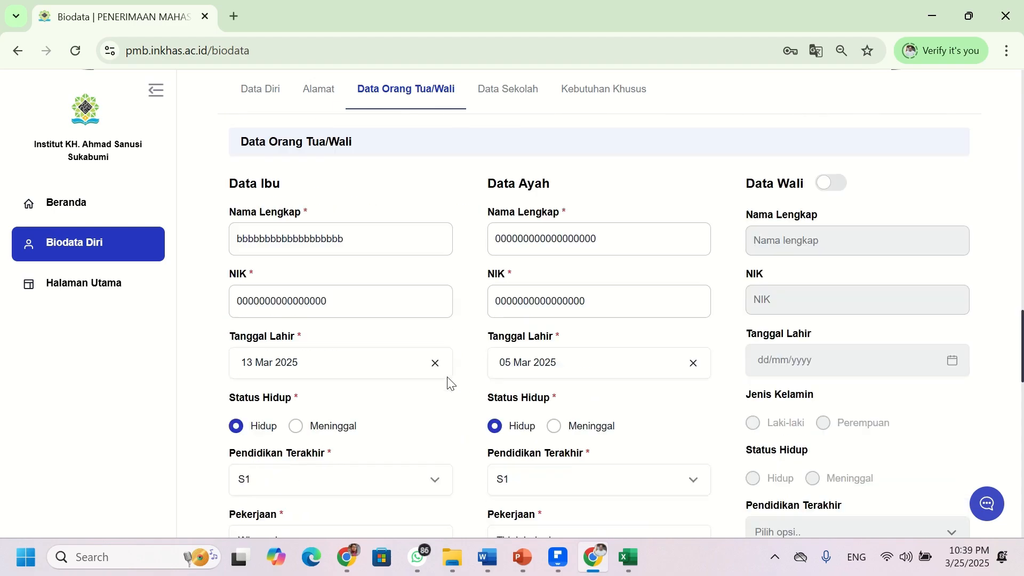
pyautogui.scroll(-1, 448, 382)
pyautogui.scroll(5, 480, 240)
pyautogui.click(510, 104)
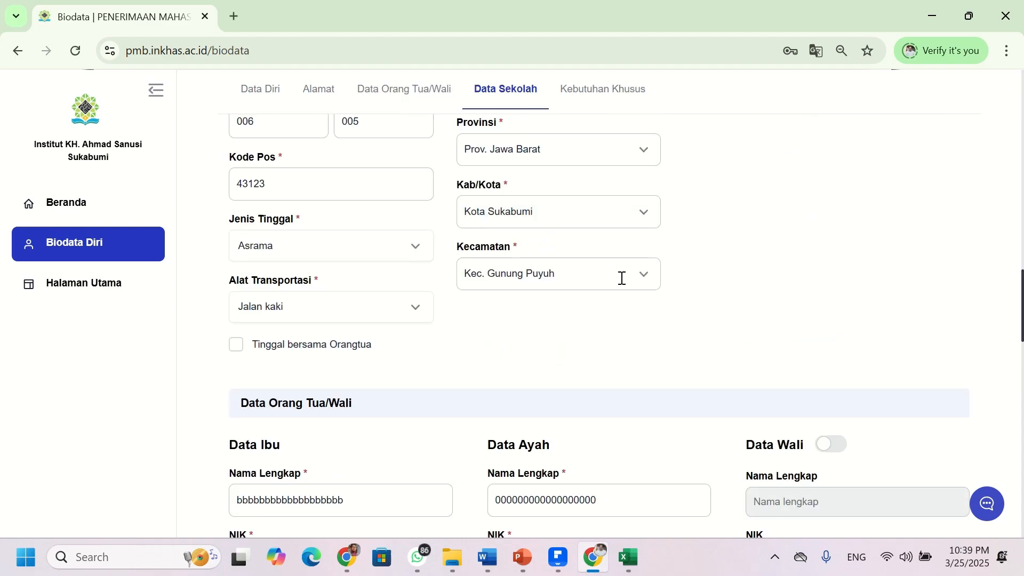
pyautogui.click(608, 91)
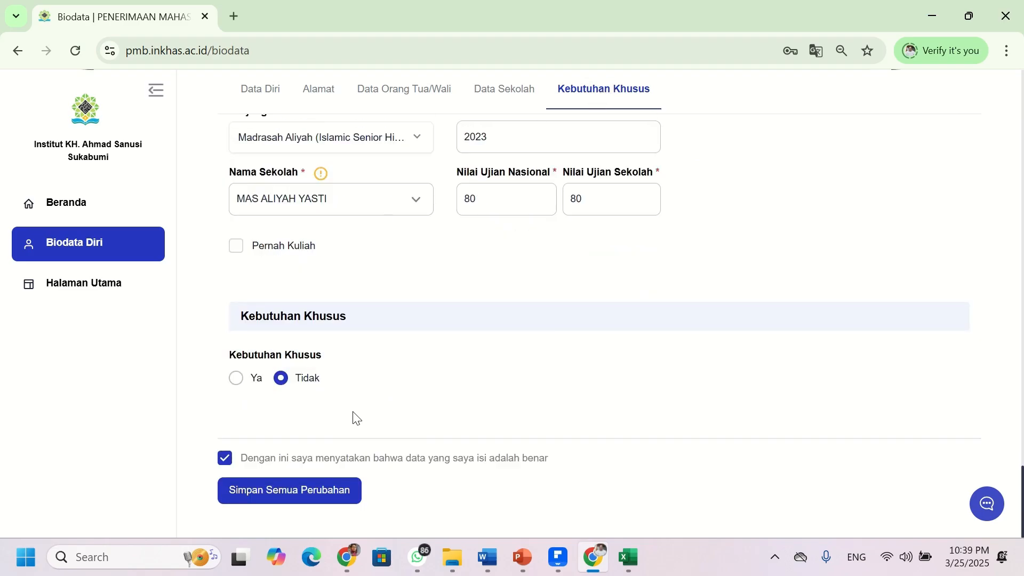
pyautogui.scroll(15, 355, 416)
pyautogui.scroll(6, 390, 345)
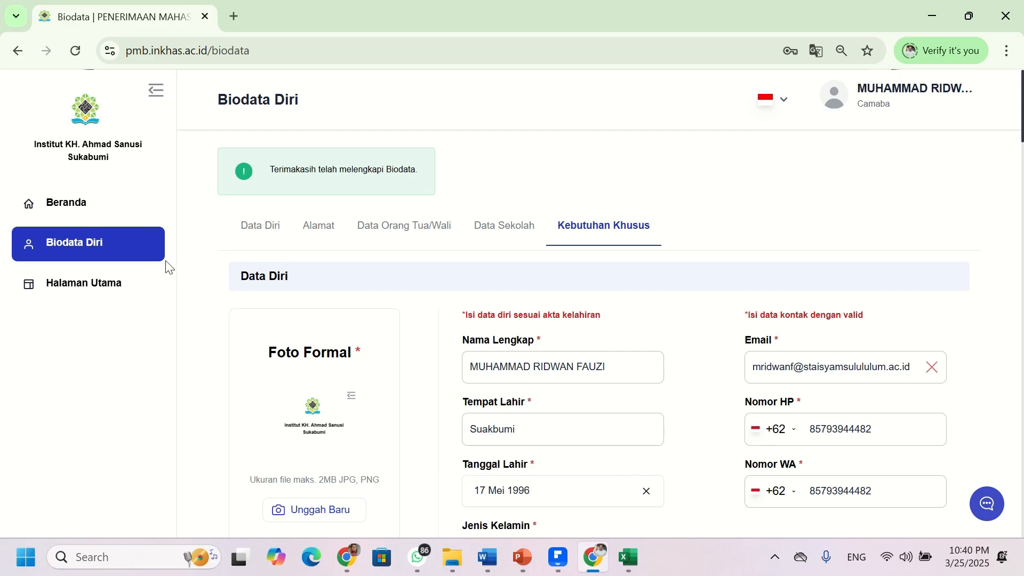
# - Open the registration history details from the dashboard, then the Biodata Diri form
pyautogui.click(79, 211)
pyautogui.scroll(-4, 418, 164)
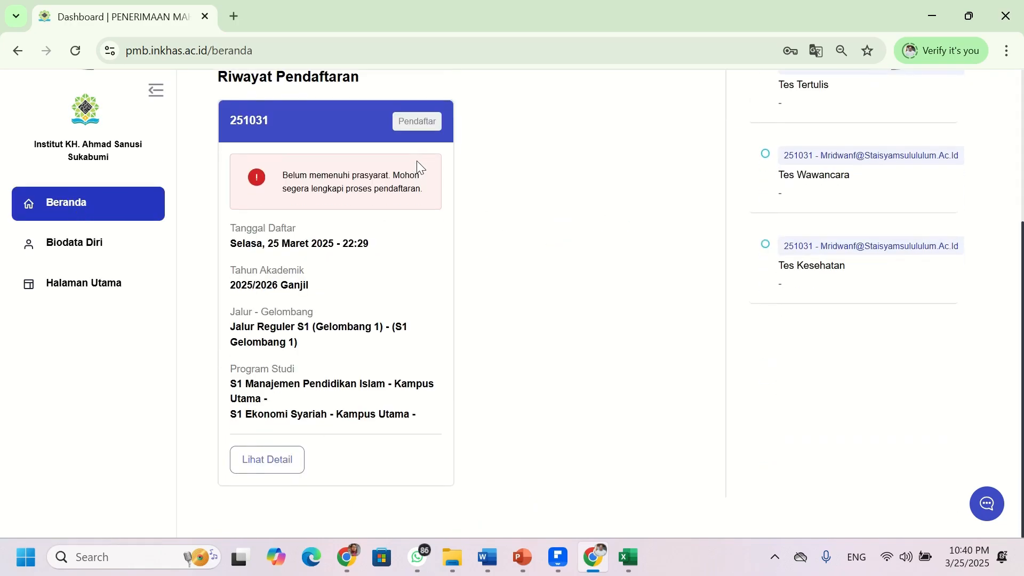
pyautogui.click(293, 460)
pyautogui.scroll(-3, 264, 218)
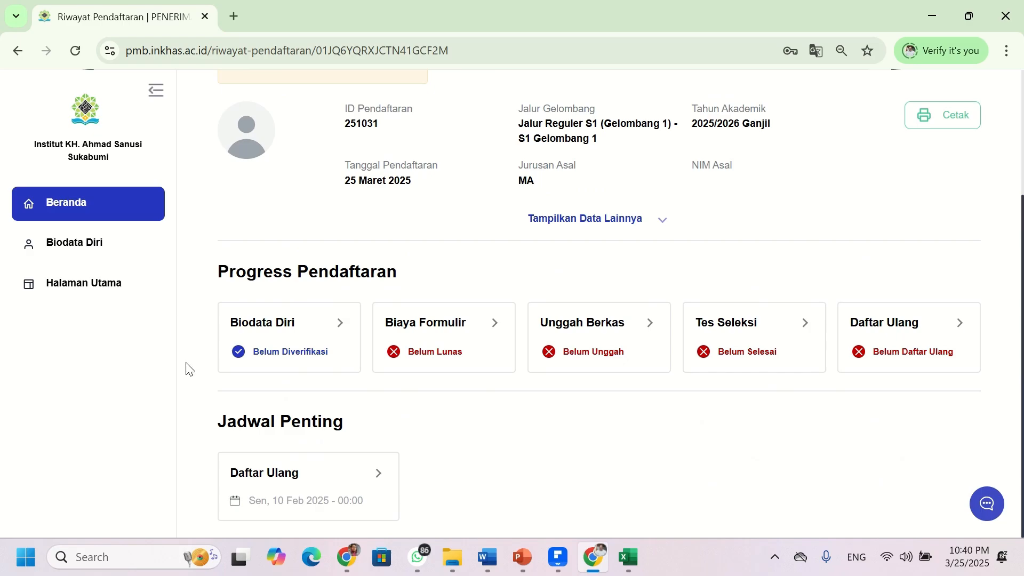
pyautogui.click(308, 354)
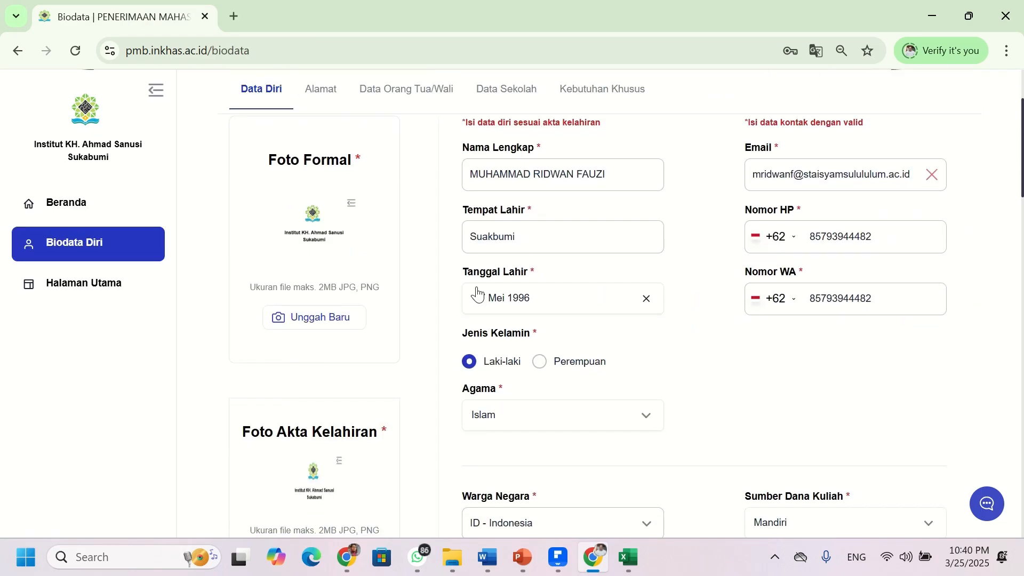
# - Return to Beranda, reopen the registration details and open the Unggah Berkas document page
pyautogui.click(128, 216)
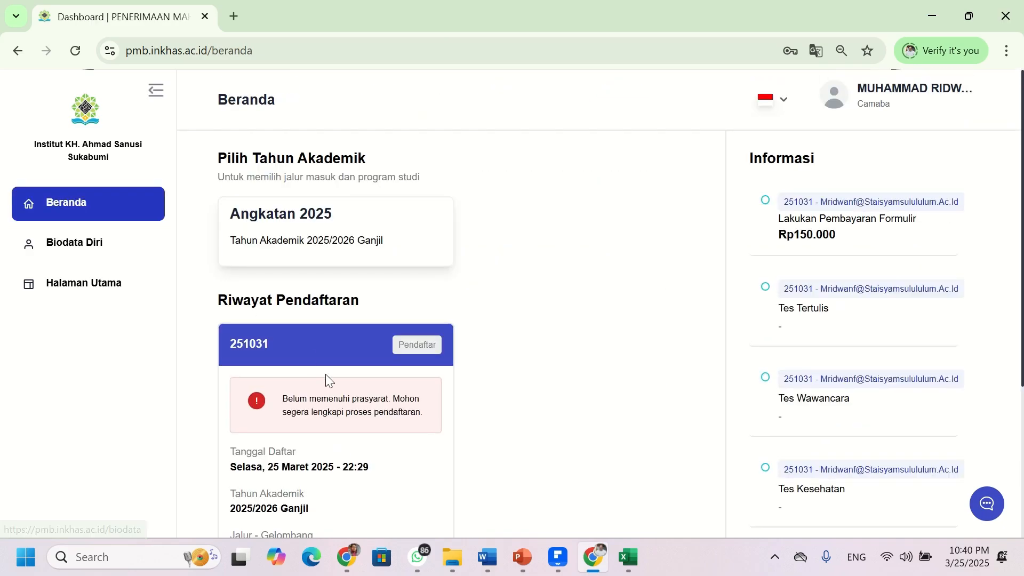
pyautogui.scroll(-4, 326, 374)
pyautogui.click(280, 462)
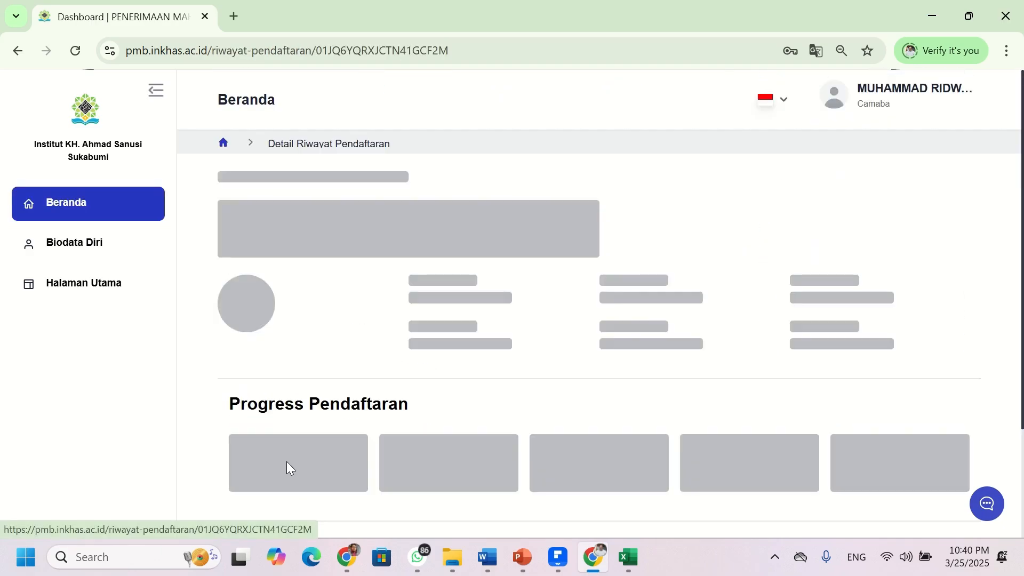
pyautogui.scroll(-3, 392, 443)
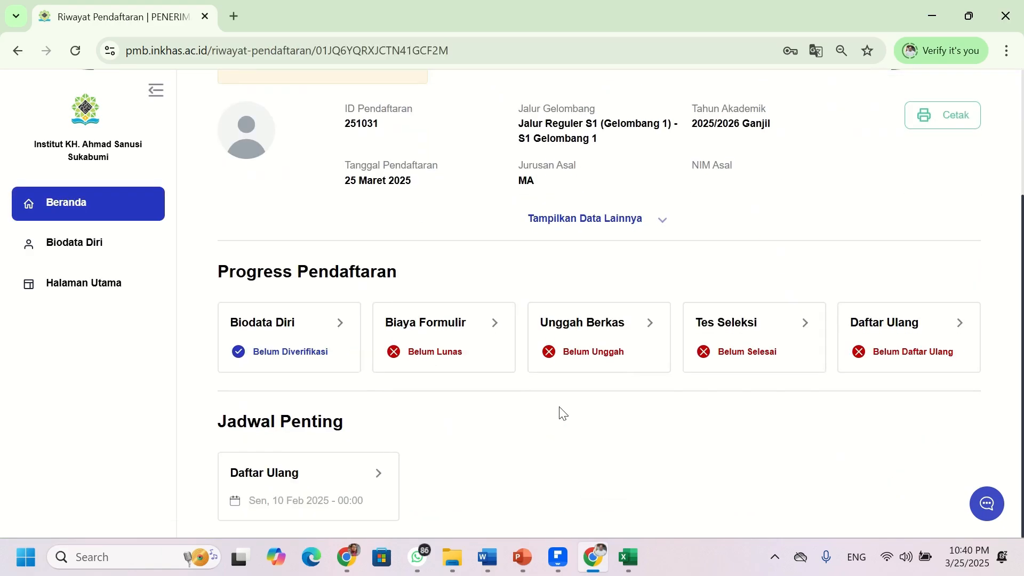
pyautogui.click(591, 354)
pyautogui.scroll(-5, 418, 240)
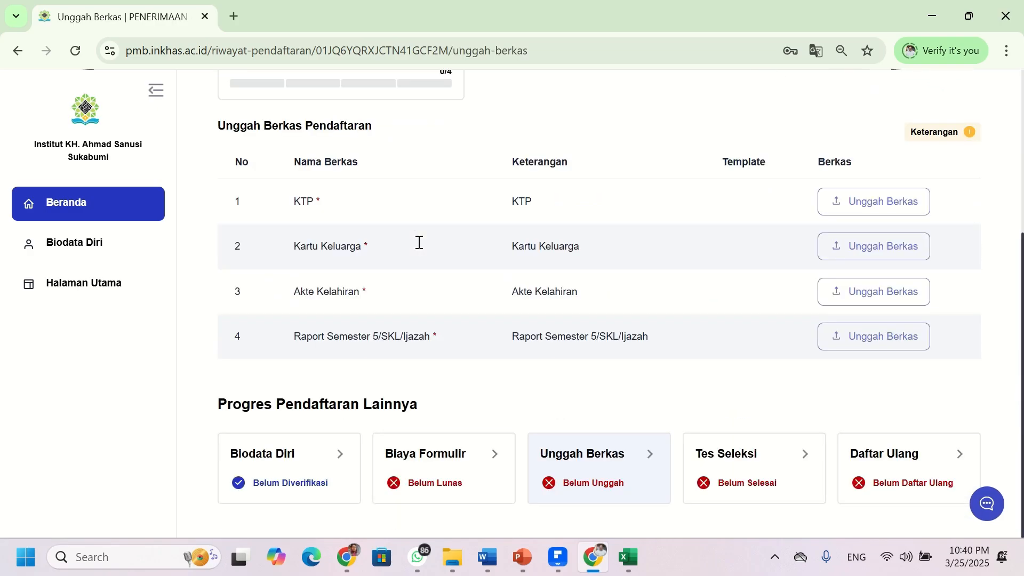
# - Look over the Unggah Berkas page listing KTP, Kartu Keluarga, Akte Kelahiran and Raport/SKL/Ijazah at 0/4
pyautogui.scroll(1, 423, 249)
pyautogui.scroll(-1, 423, 249)
pyautogui.scroll(1, 523, 395)
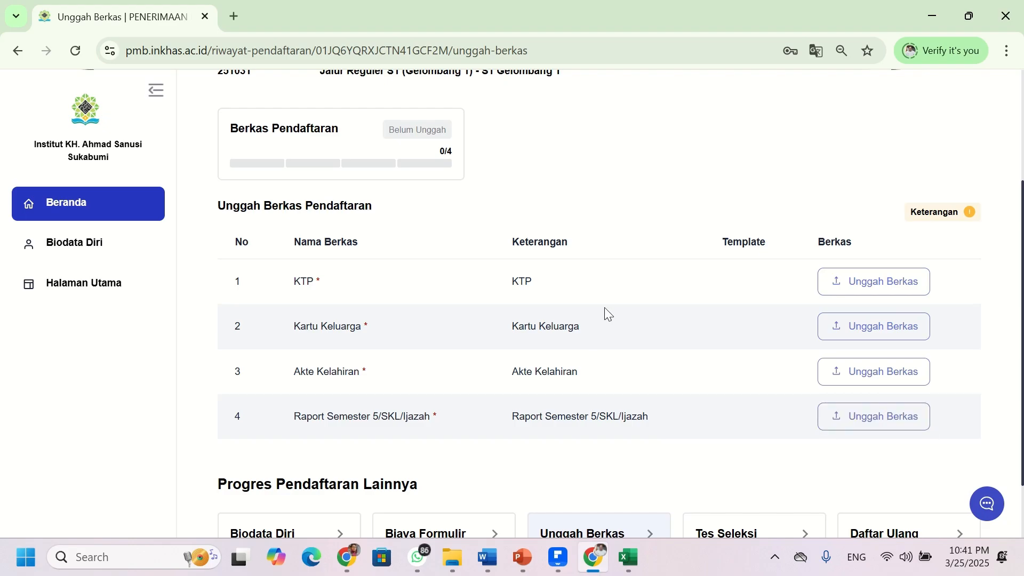
pyautogui.click(866, 286)
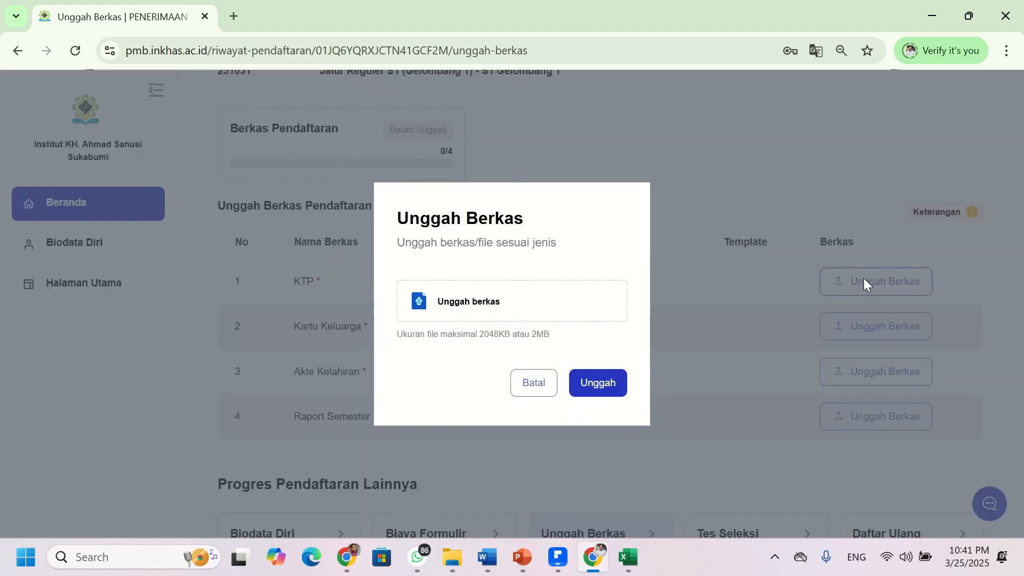
pyautogui.click(540, 304)
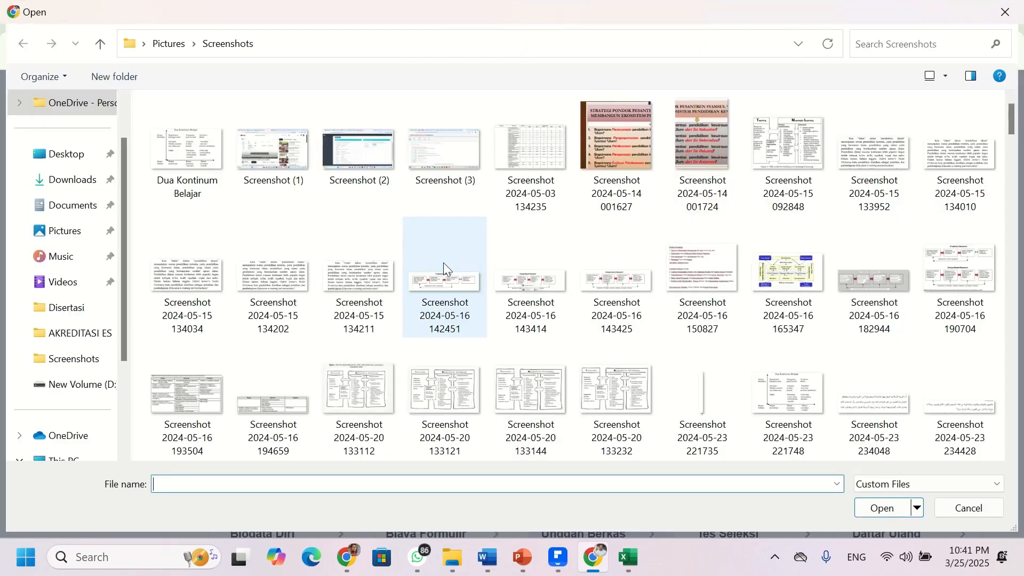
pyautogui.scroll(-15, 687, 275)
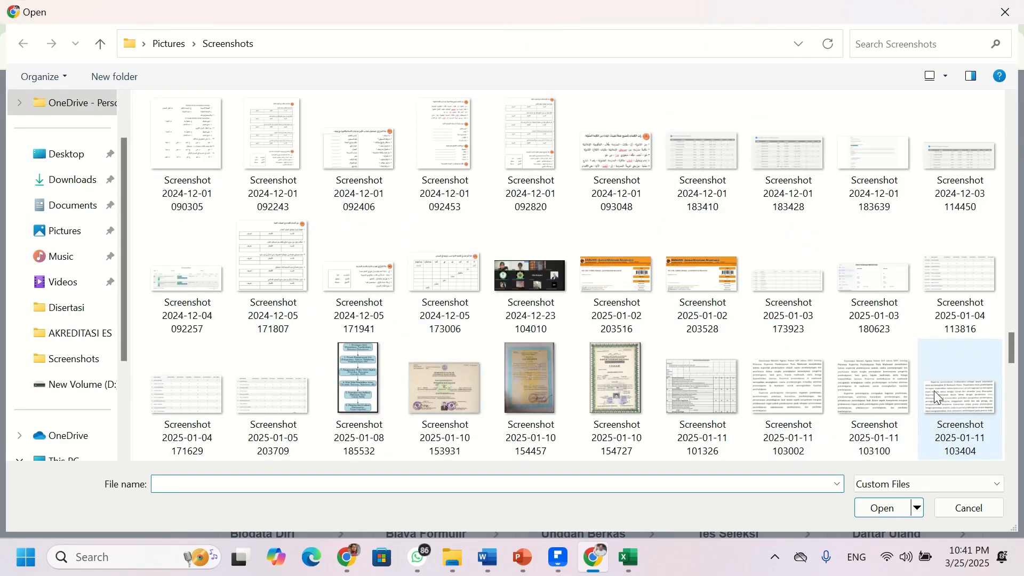
pyautogui.scroll(-10, 501, 336)
pyautogui.scroll(5, 466, 348)
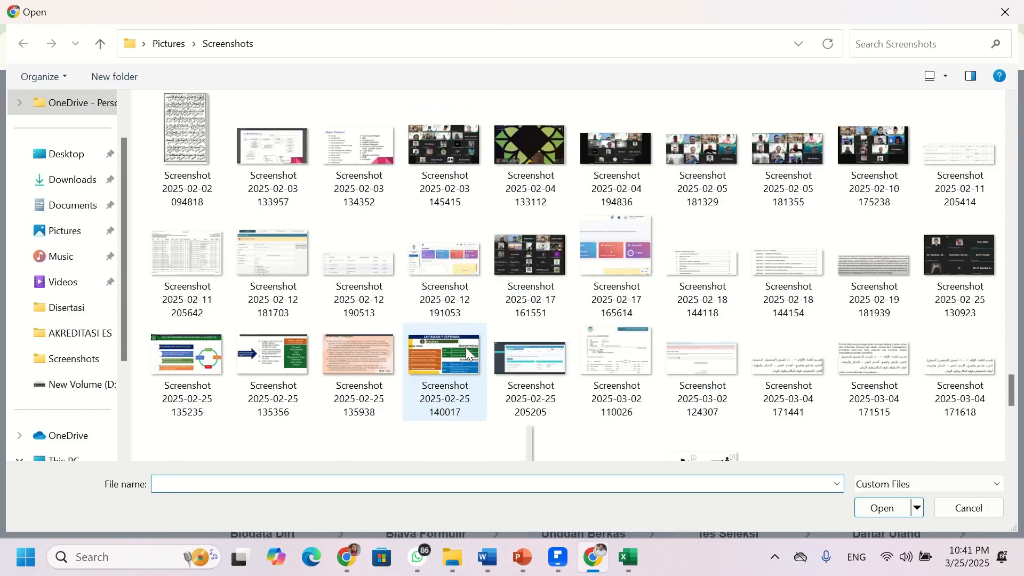
pyautogui.scroll(-5, 507, 373)
pyautogui.click(359, 392)
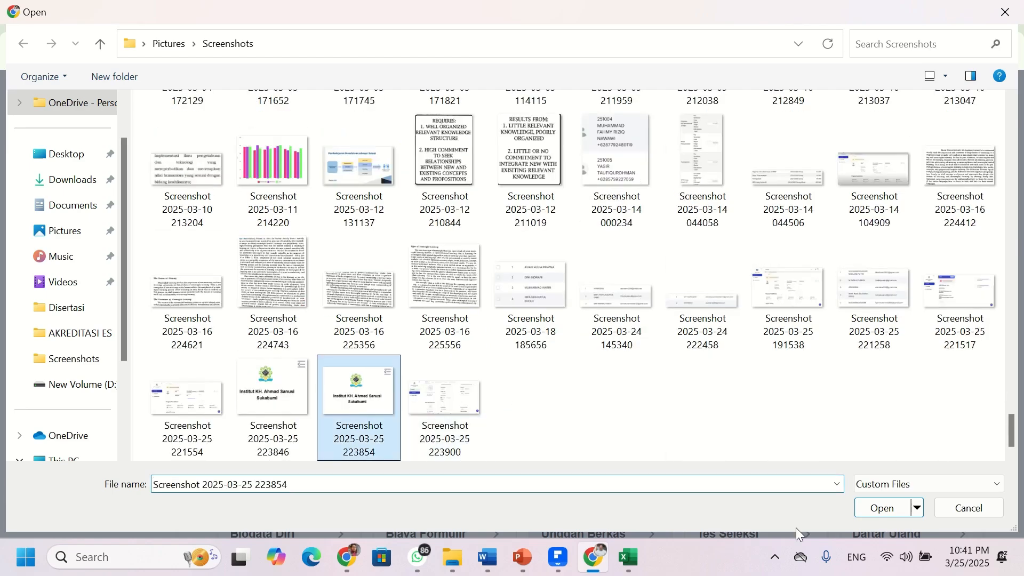
pyautogui.click(882, 509)
pyautogui.click(590, 397)
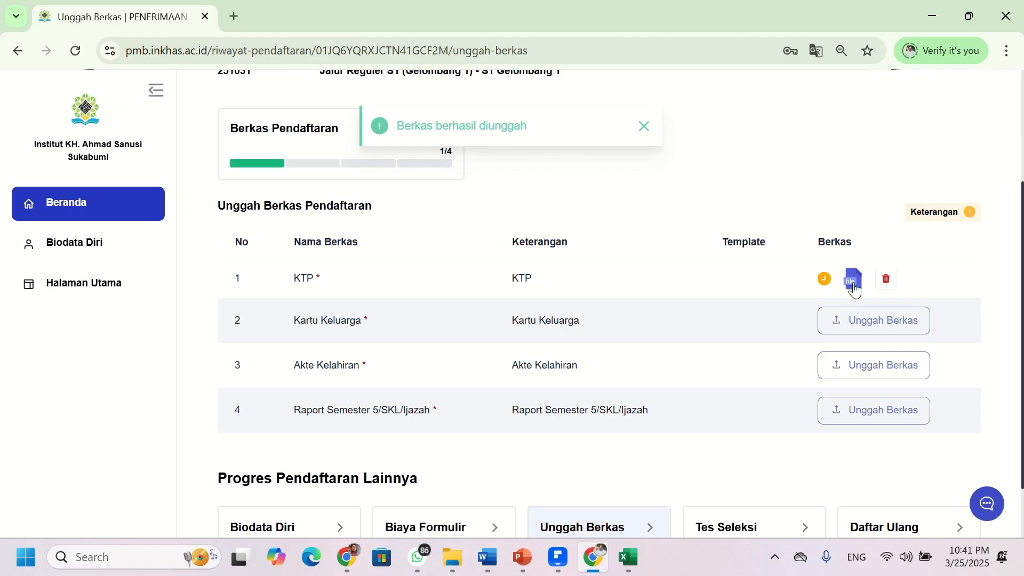
pyautogui.click(859, 323)
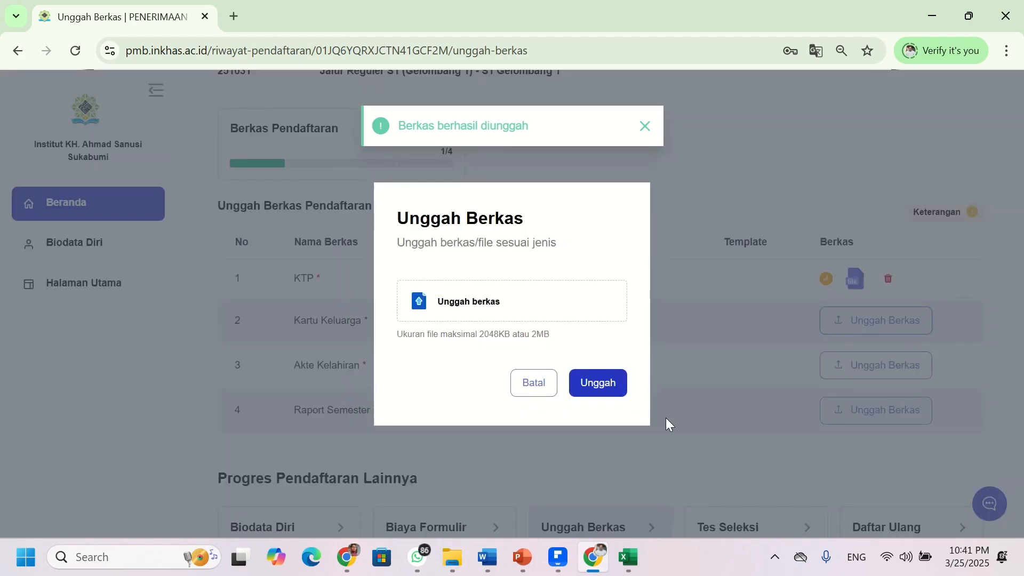
pyautogui.click(531, 309)
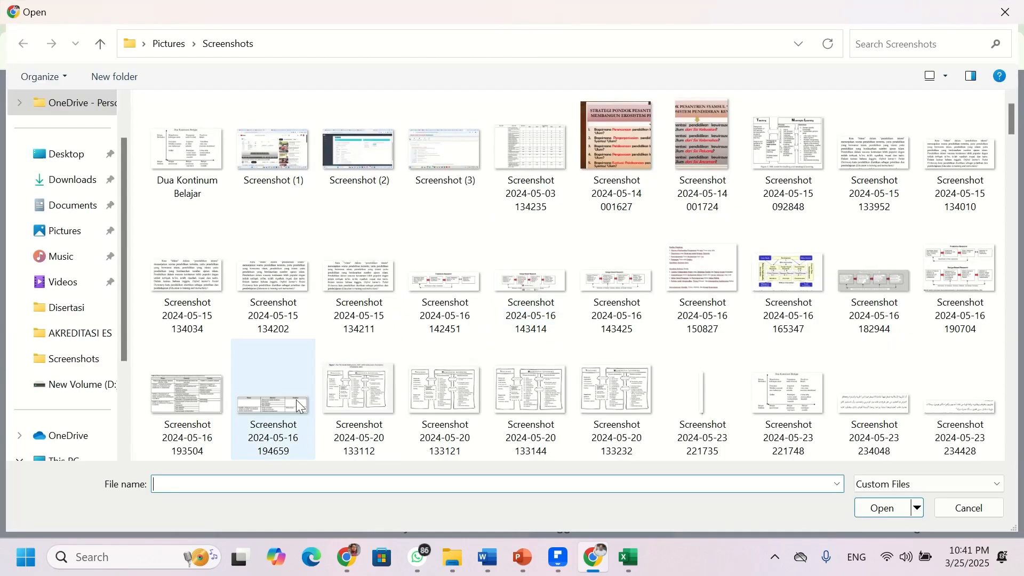
pyautogui.scroll(-10, 590, 344)
pyautogui.scroll(-10, 588, 344)
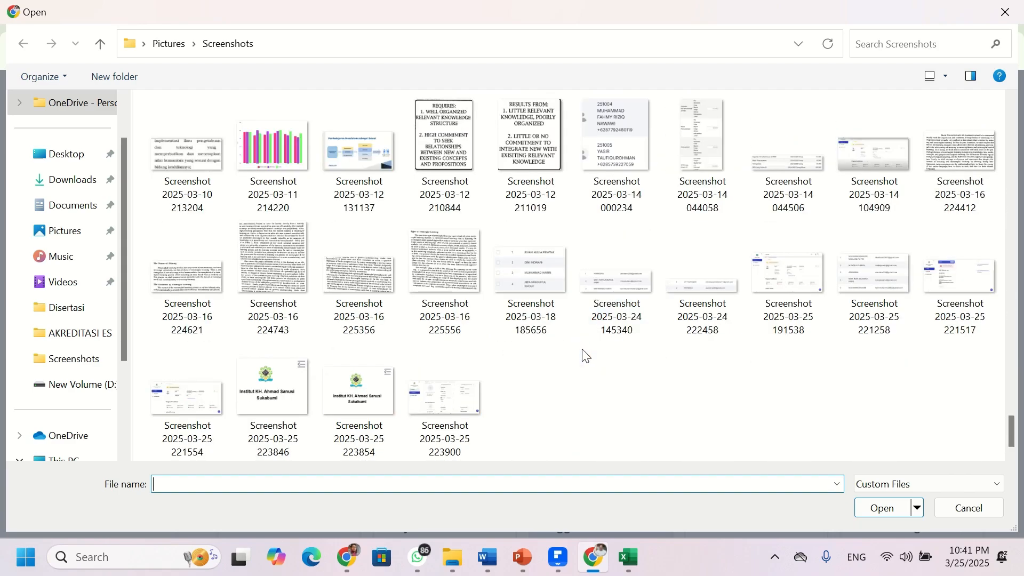
pyautogui.click(330, 406)
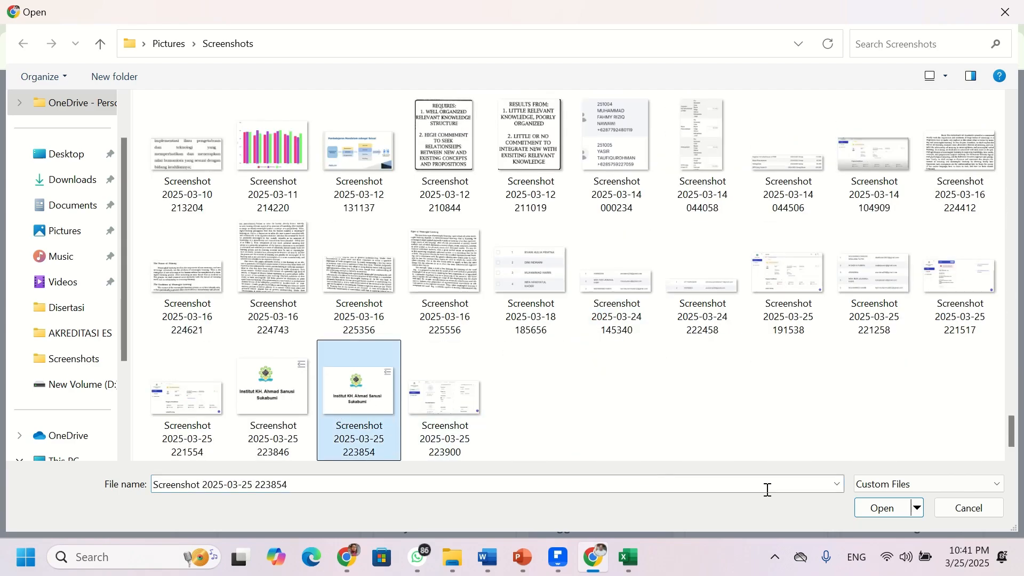
pyautogui.click(880, 508)
pyautogui.click(599, 386)
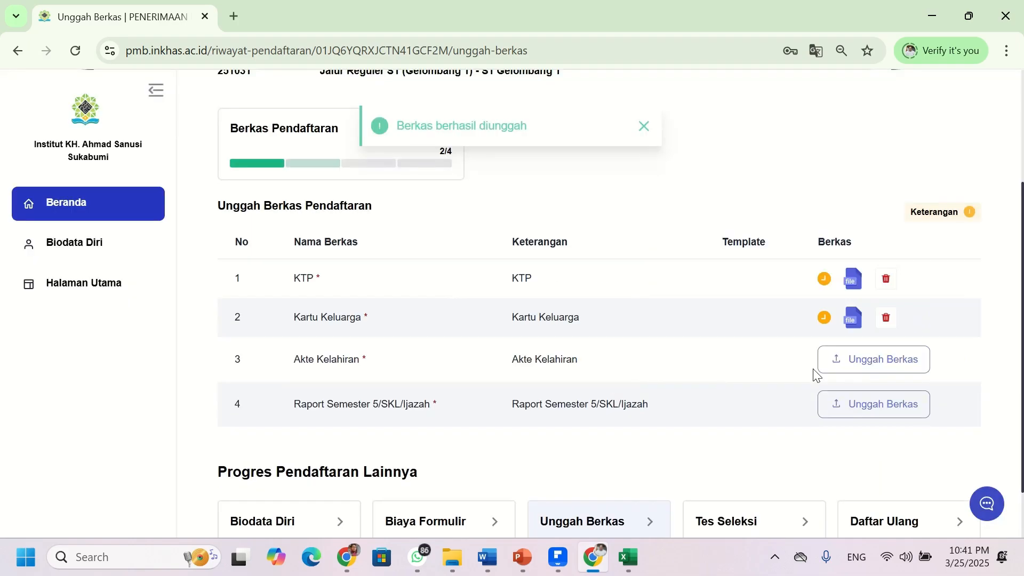
pyautogui.click(837, 367)
pyautogui.click(471, 299)
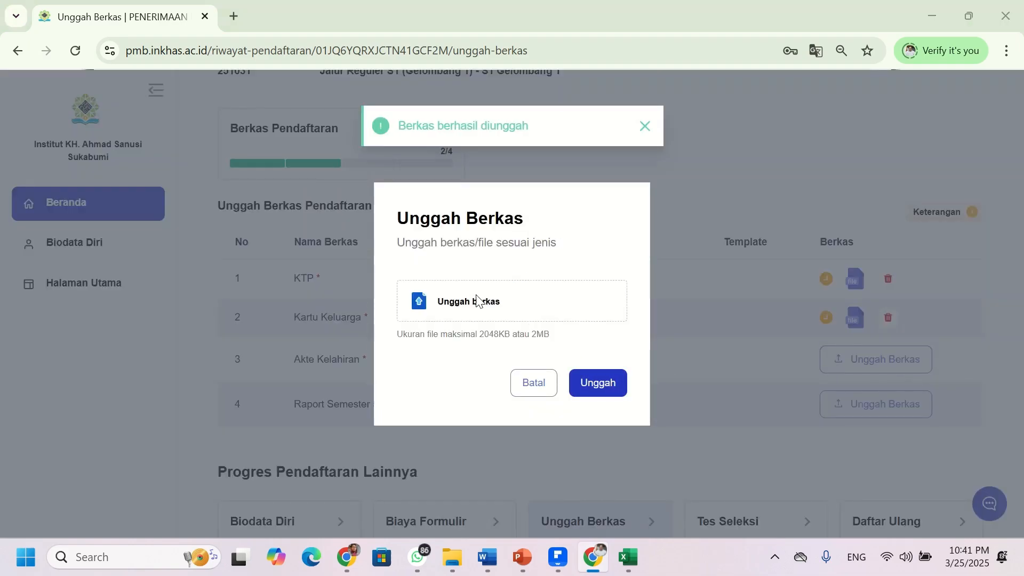
pyautogui.scroll(-20, 558, 348)
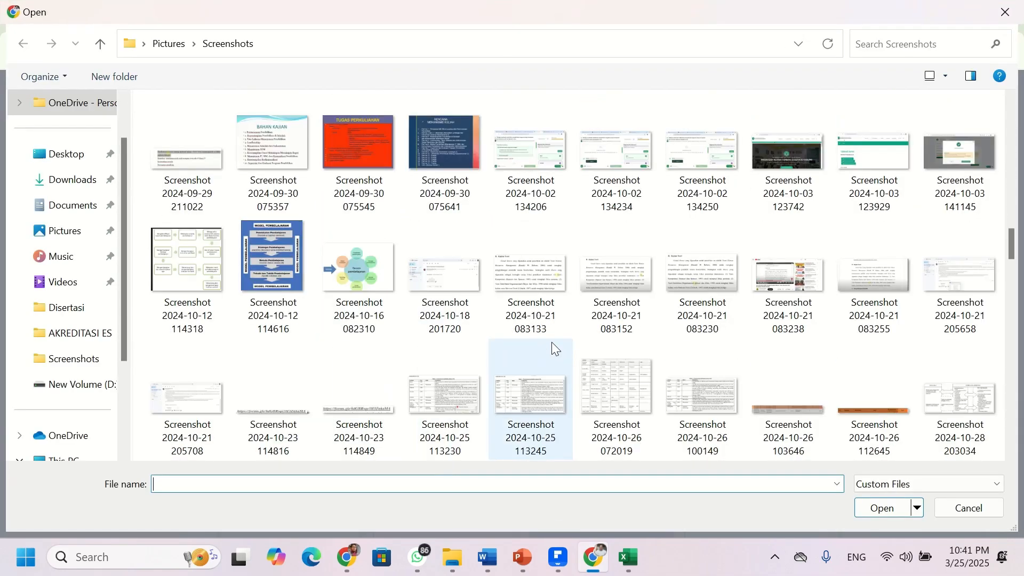
pyautogui.scroll(-3, 555, 346)
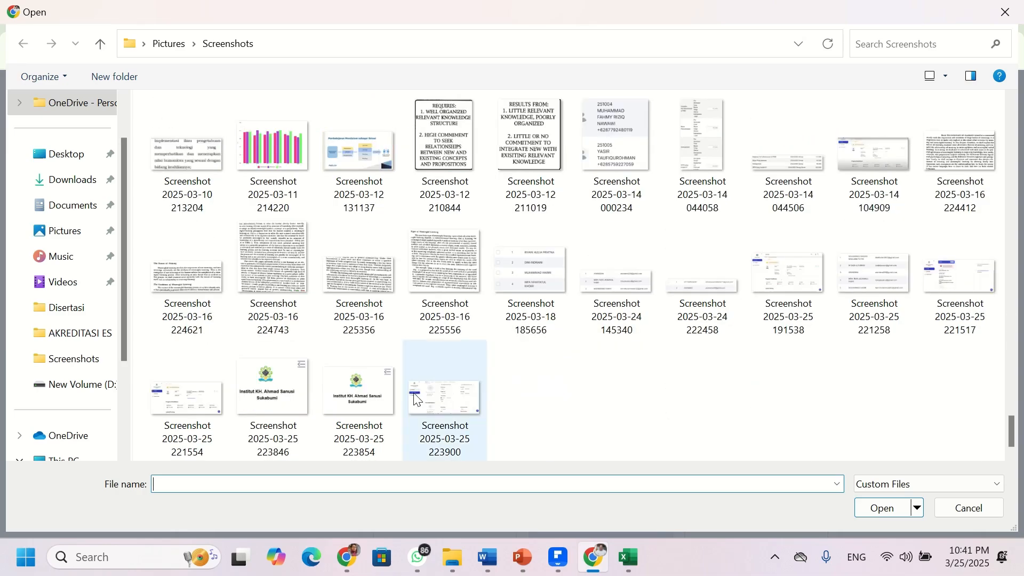
pyautogui.click(358, 398)
pyautogui.click(906, 510)
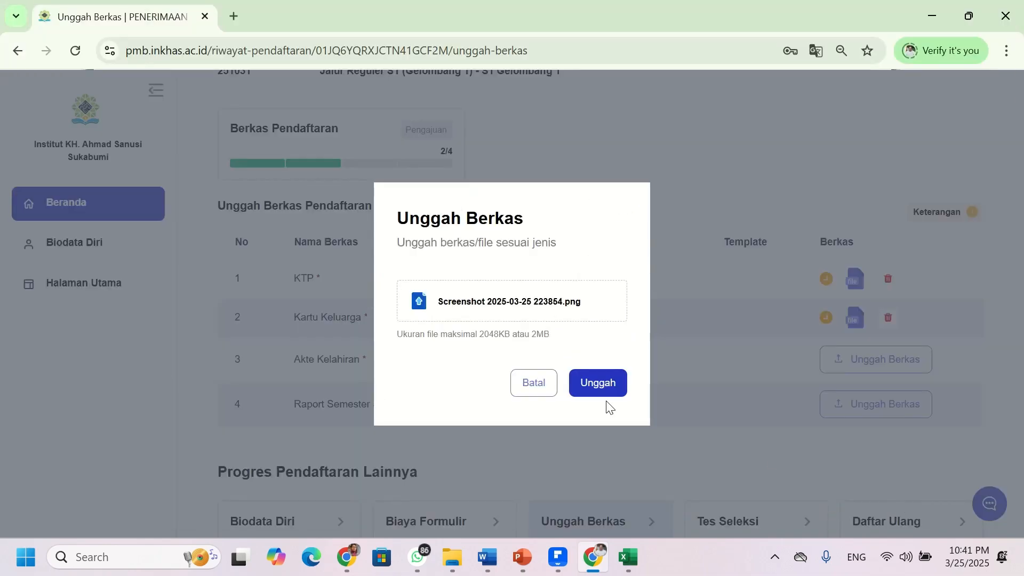
pyautogui.click(603, 384)
pyautogui.click(896, 406)
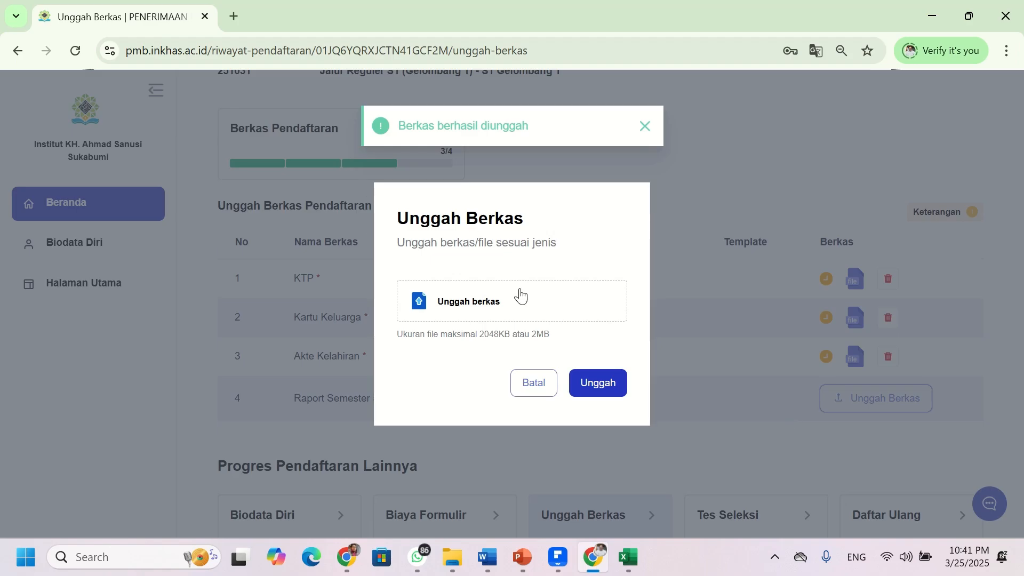
pyautogui.click(508, 309)
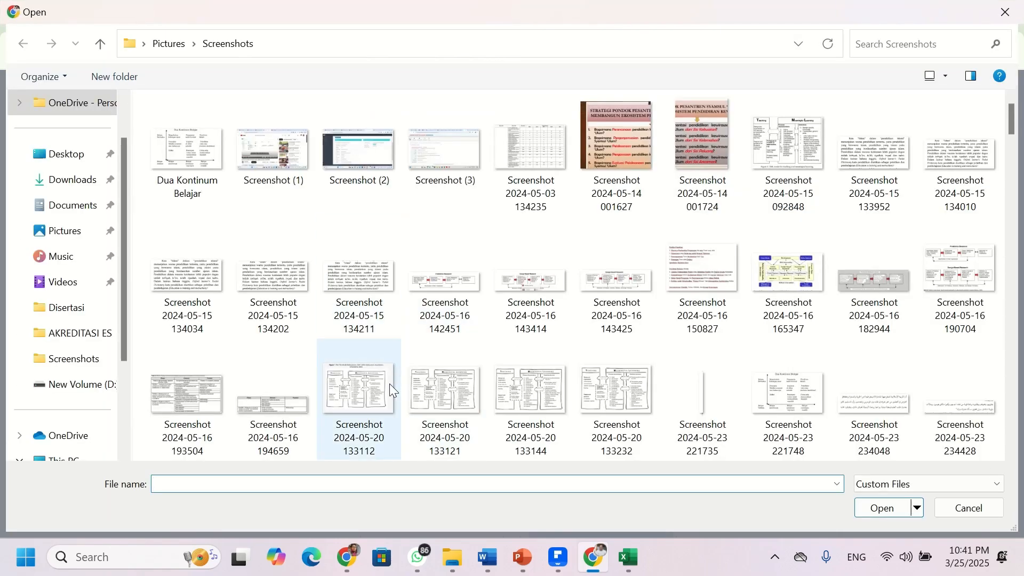
pyautogui.scroll(-10, 390, 384)
pyautogui.scroll(-10, 389, 386)
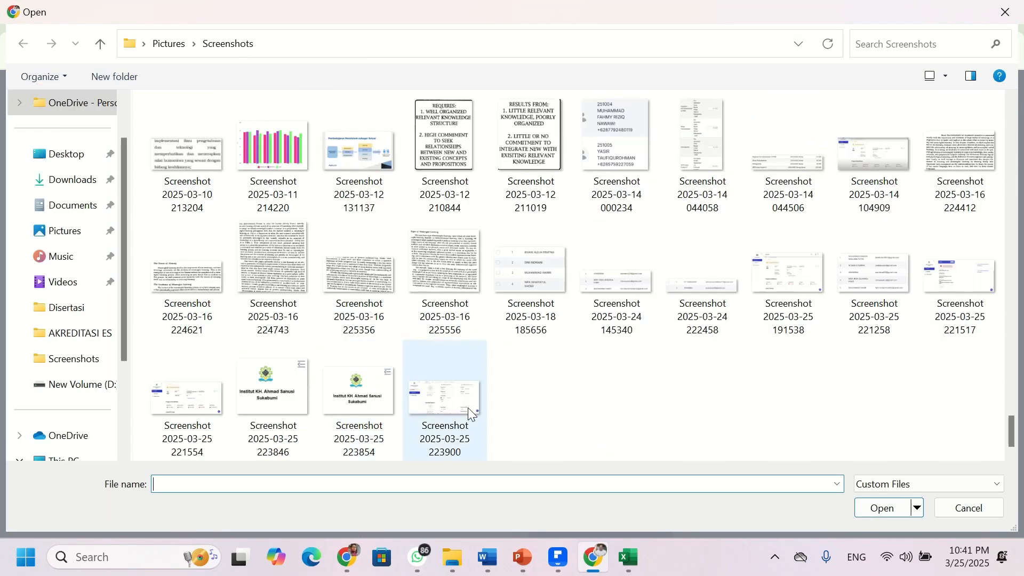
pyautogui.click(335, 398)
pyautogui.click(868, 511)
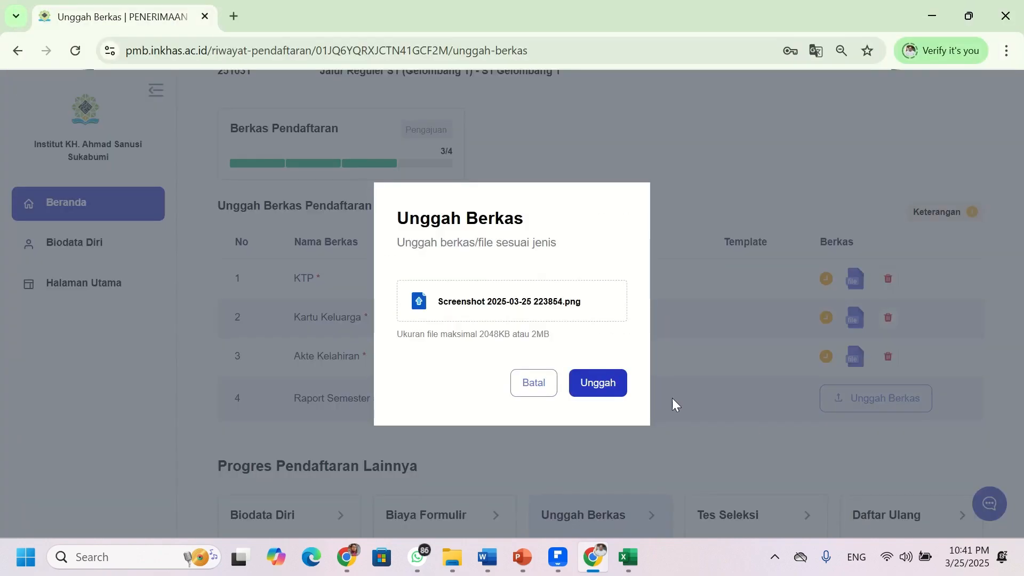
pyautogui.click(612, 389)
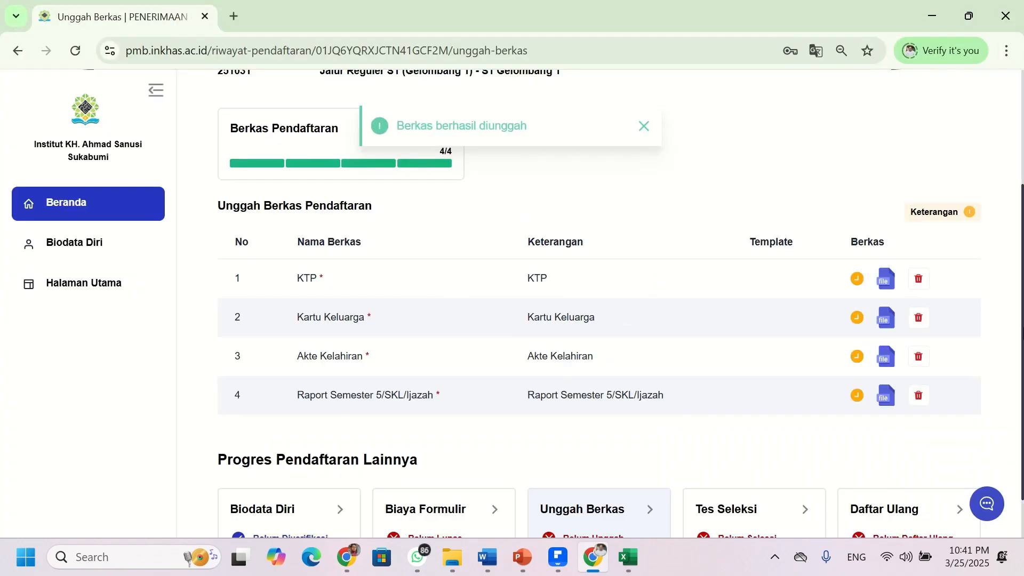
# - Review the Unggah Berkas page showing all four documents uploaded (4/4)
pyautogui.scroll(-1, 475, 349)
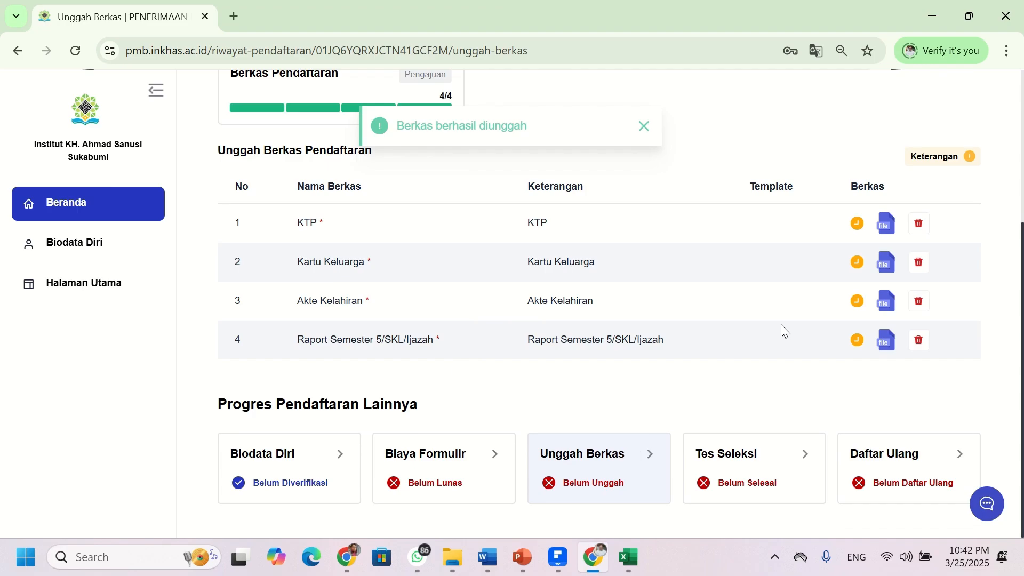
pyautogui.scroll(3, 781, 324)
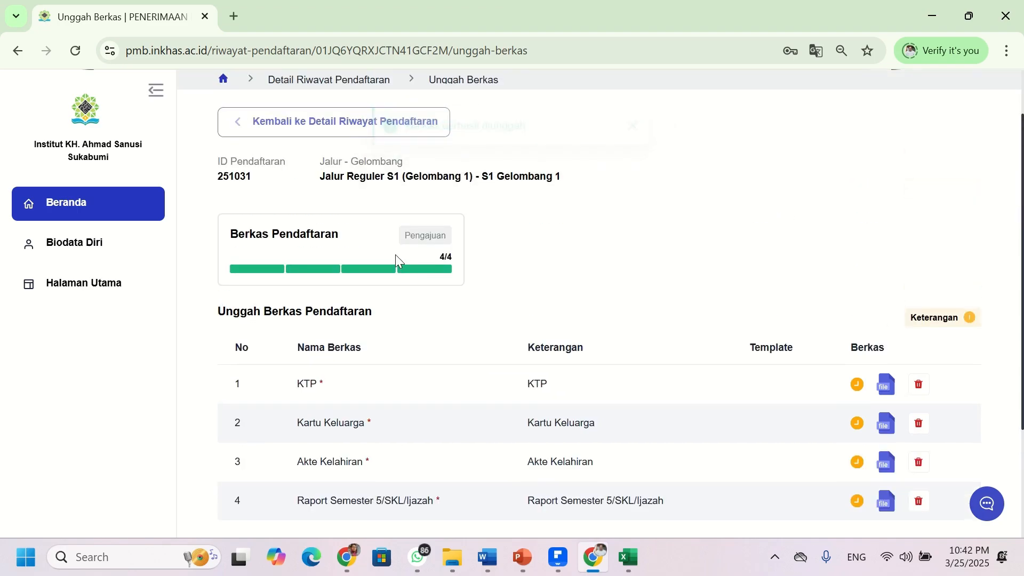
pyautogui.scroll(1, 392, 272)
pyautogui.scroll(-4, 341, 400)
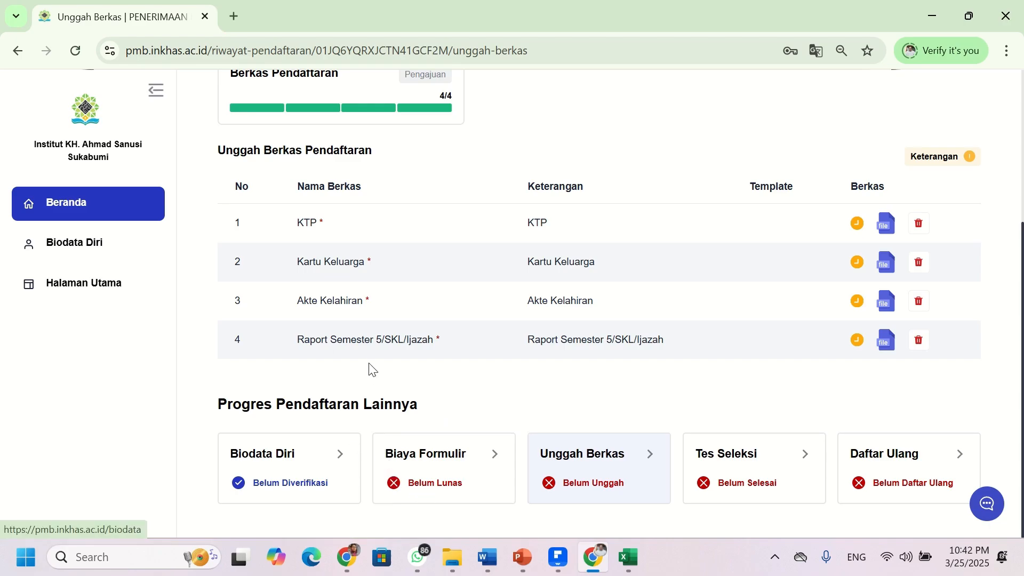
pyautogui.scroll(4, 410, 391)
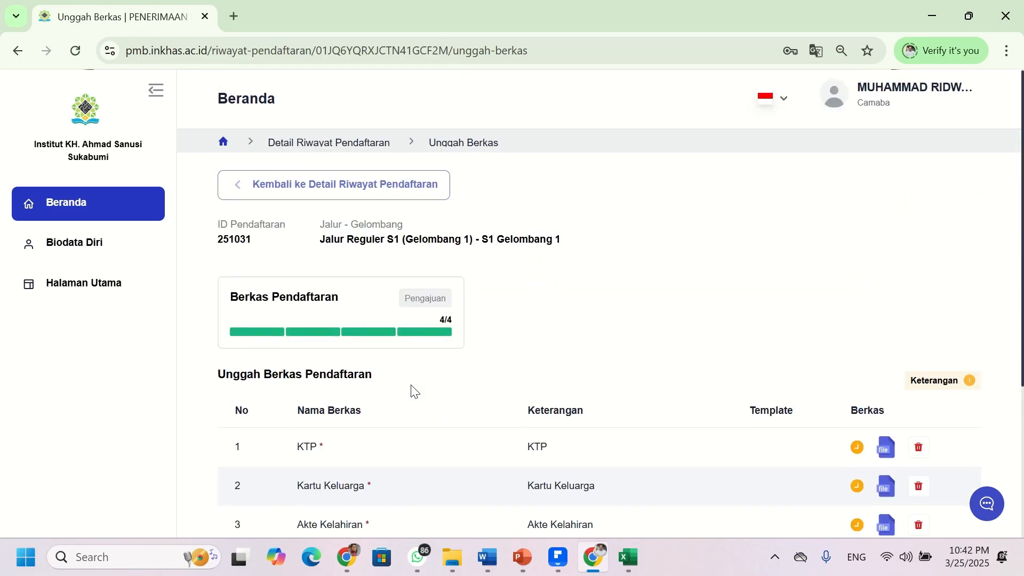
pyautogui.scroll(-4, 415, 392)
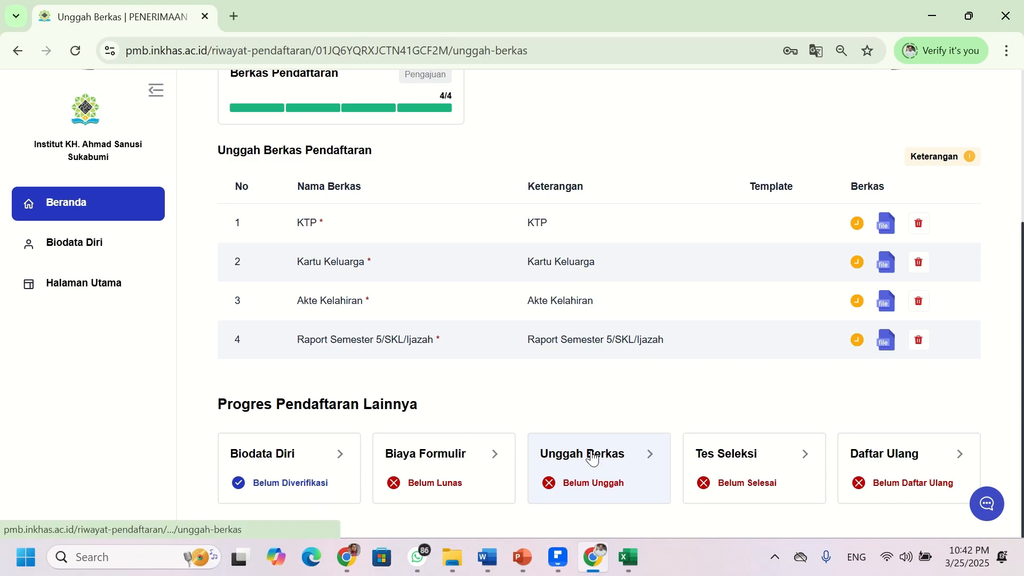
pyautogui.scroll(5, 582, 411)
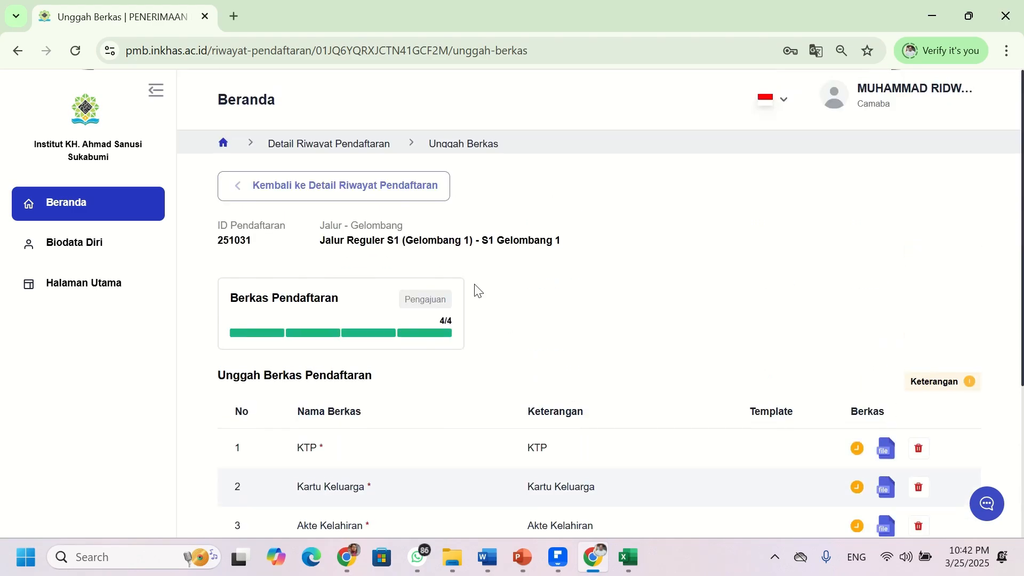
pyautogui.scroll(-4, 486, 302)
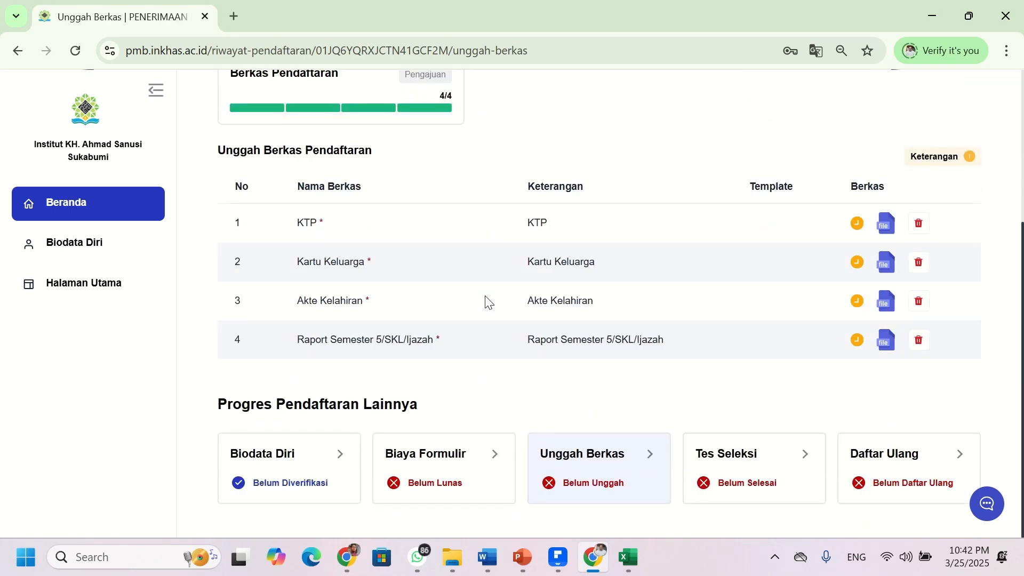
pyautogui.scroll(4, 486, 302)
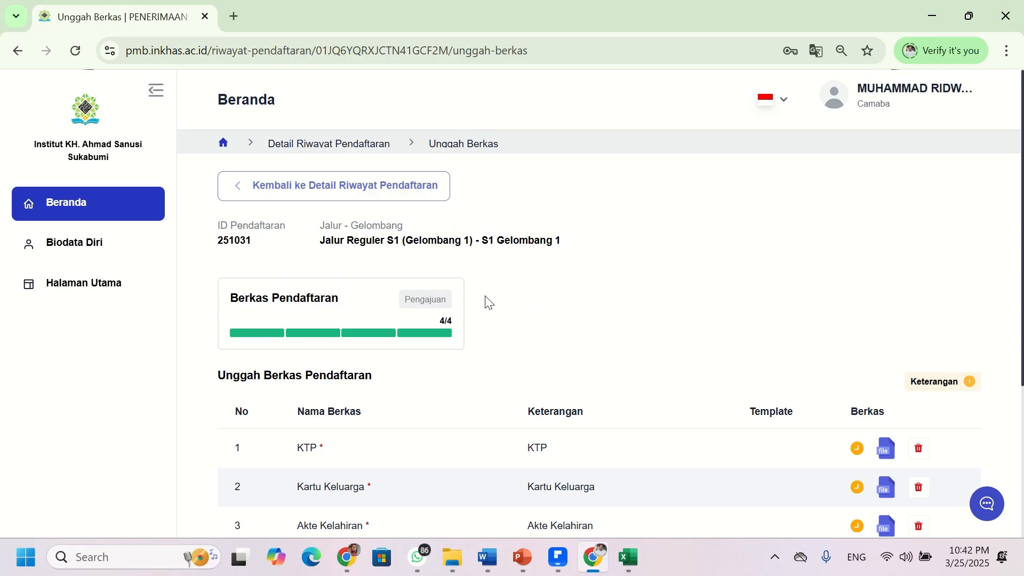
pyautogui.scroll(-4, 489, 303)
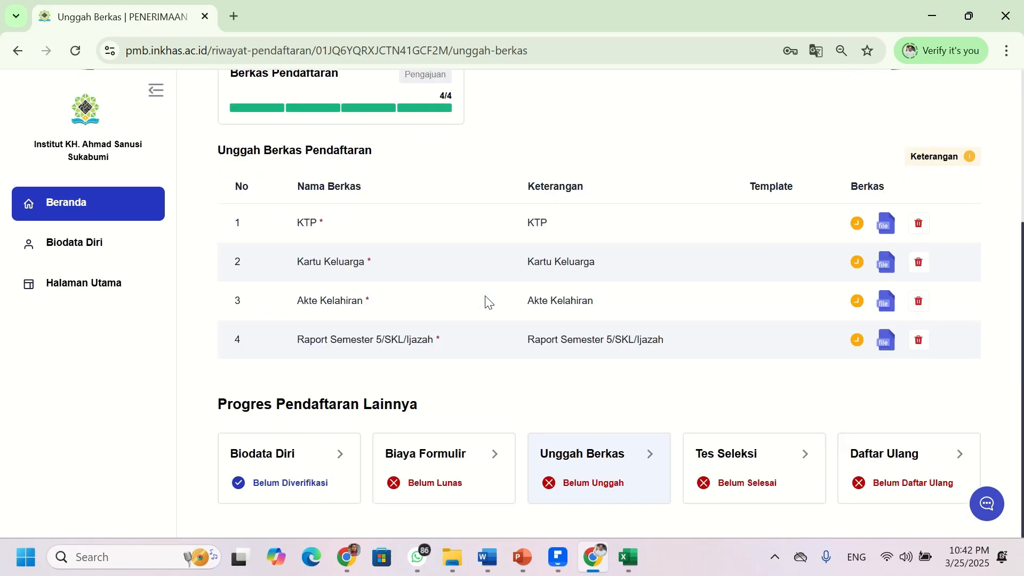
pyautogui.scroll(4, 489, 303)
pyautogui.scroll(-4, 489, 303)
pyautogui.scroll(4, 390, 405)
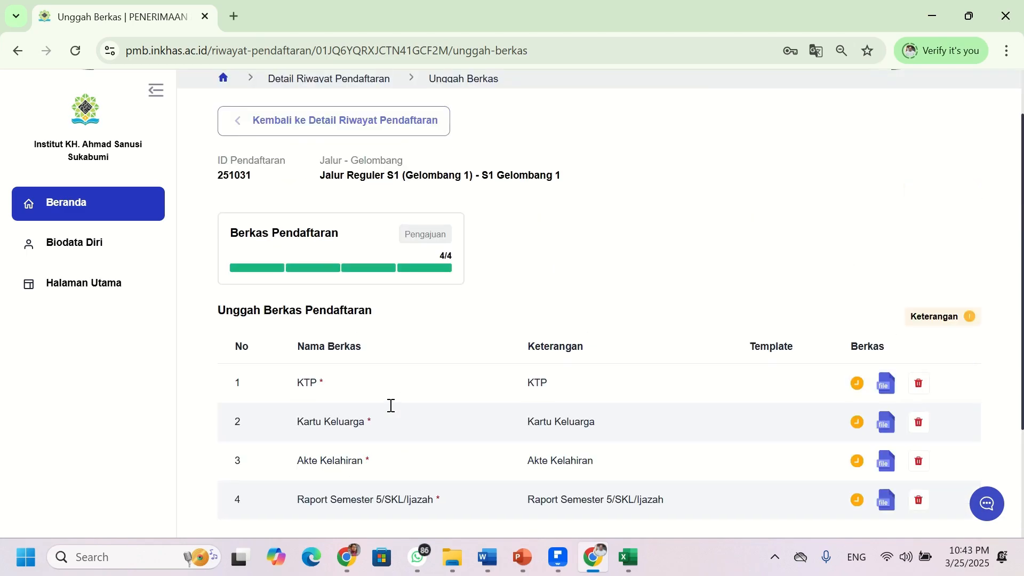
pyautogui.scroll(-4, 391, 405)
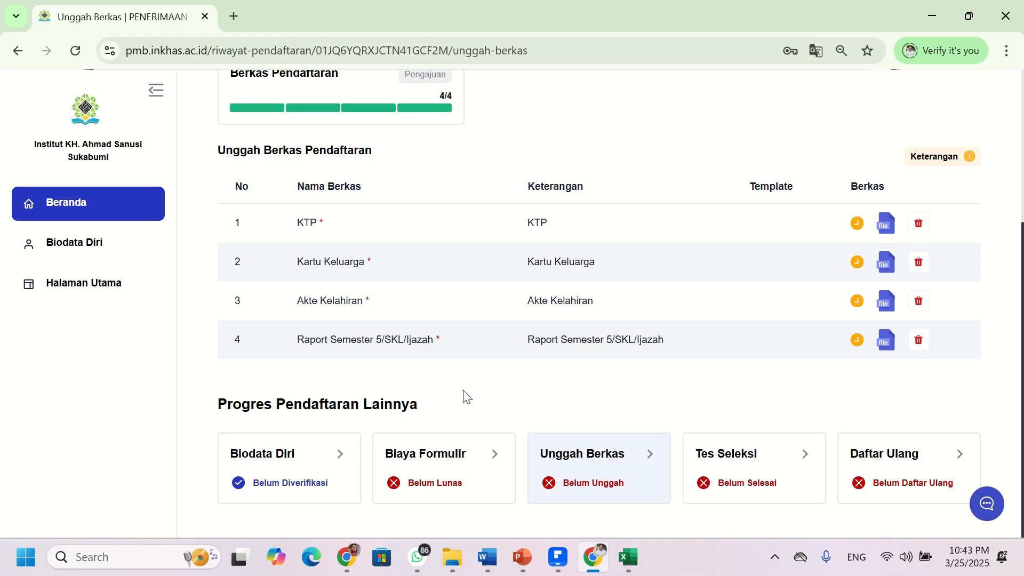
pyautogui.scroll(4, 479, 402)
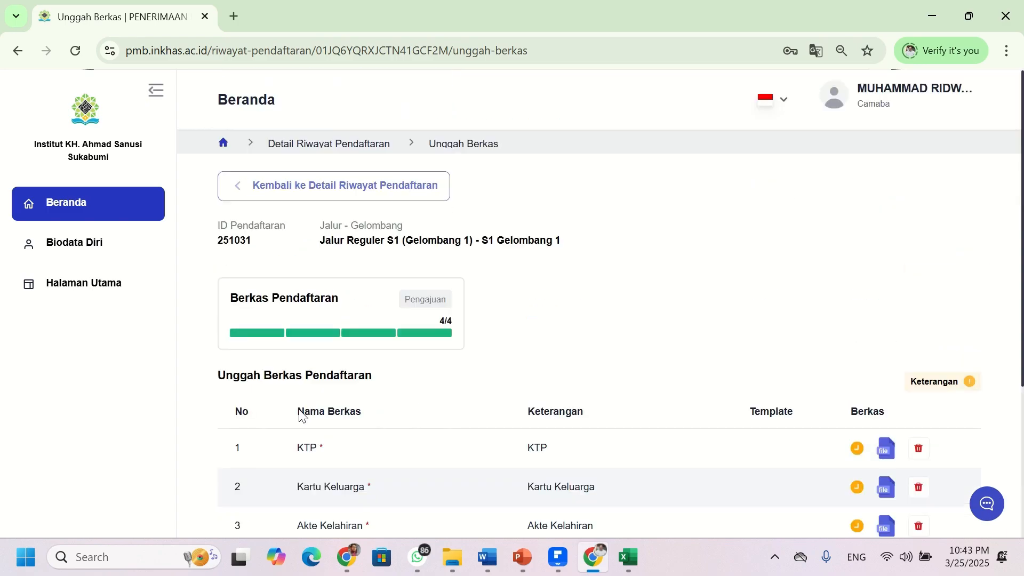
# - Browse the Biodata Diri page, then go to the portal's Halaman Utama home page
pyautogui.click(128, 252)
pyautogui.scroll(-6, 473, 235)
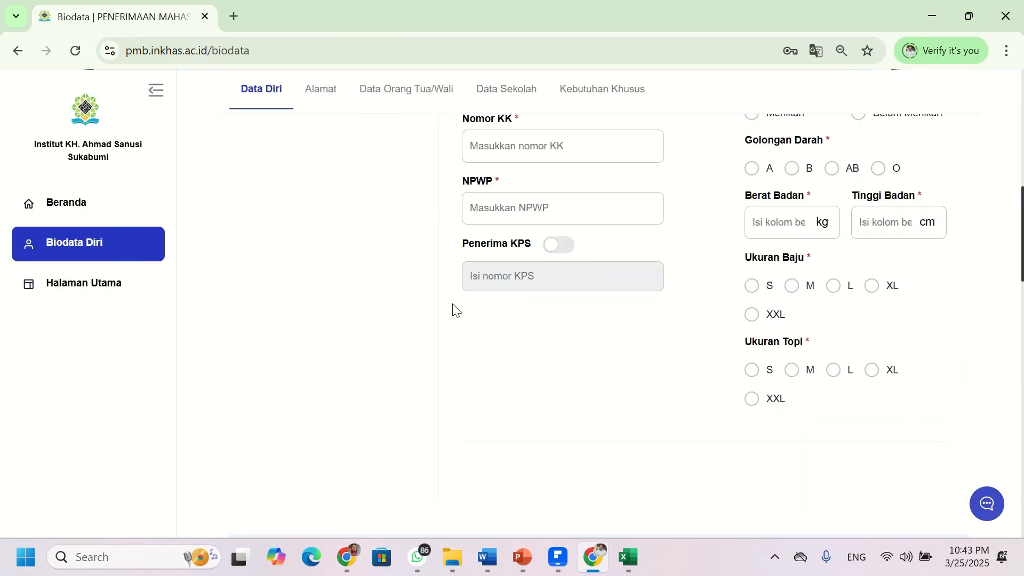
pyautogui.scroll(-15, 454, 310)
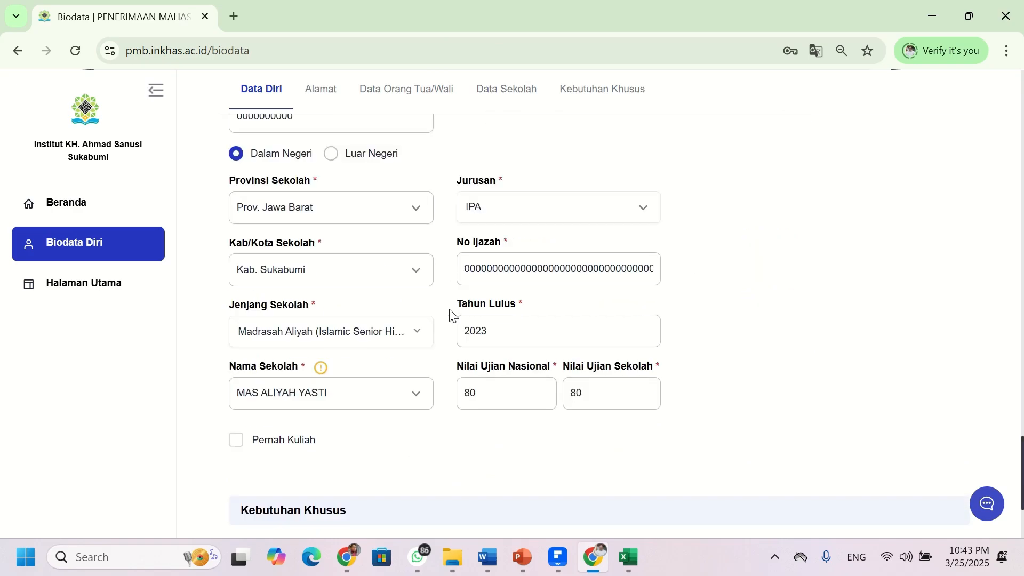
pyautogui.scroll(-4, 450, 314)
pyautogui.scroll(7, 336, 352)
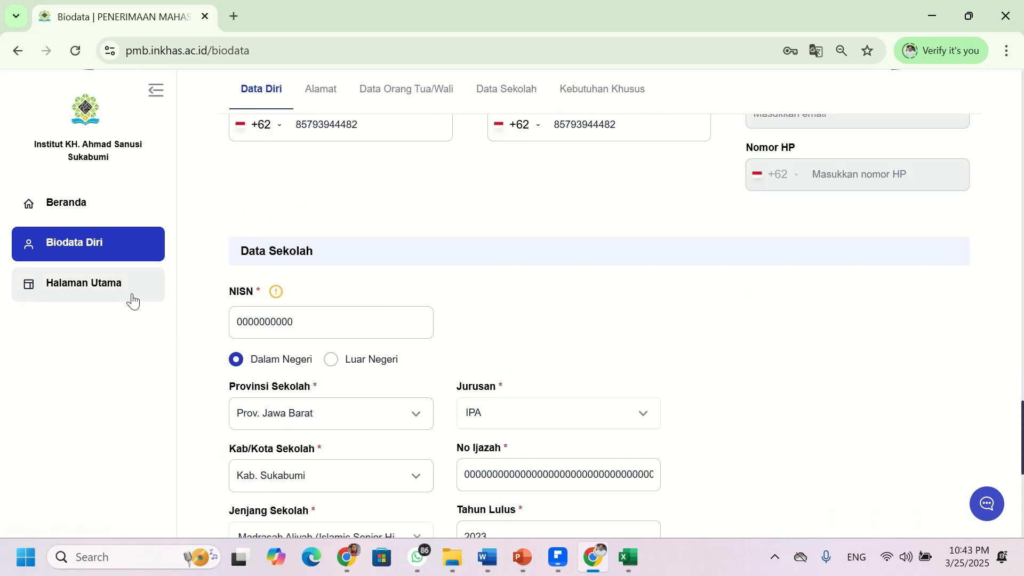
pyautogui.click(130, 290)
# - Dismiss the registration poster and return to the Beranda dashboard via Ke Halaman Dashboard
pyautogui.click(688, 133)
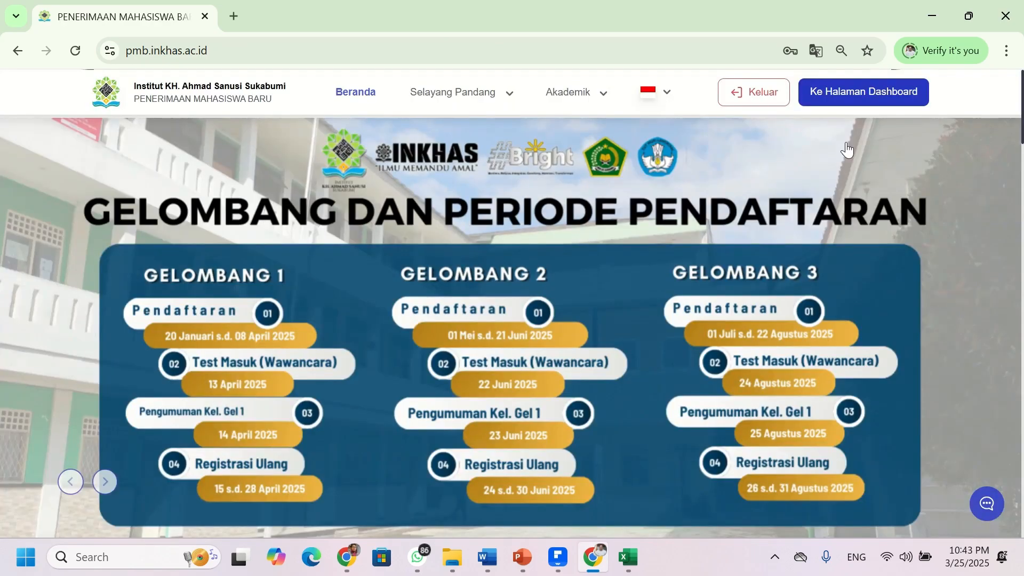
pyautogui.click(884, 95)
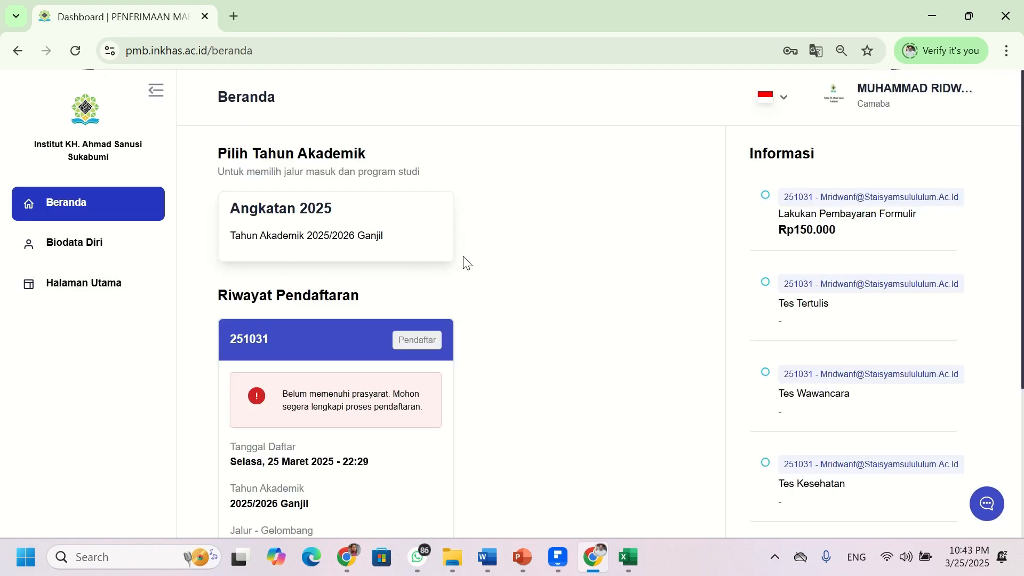
pyautogui.scroll(-5, 464, 261)
pyautogui.scroll(2, 912, 274)
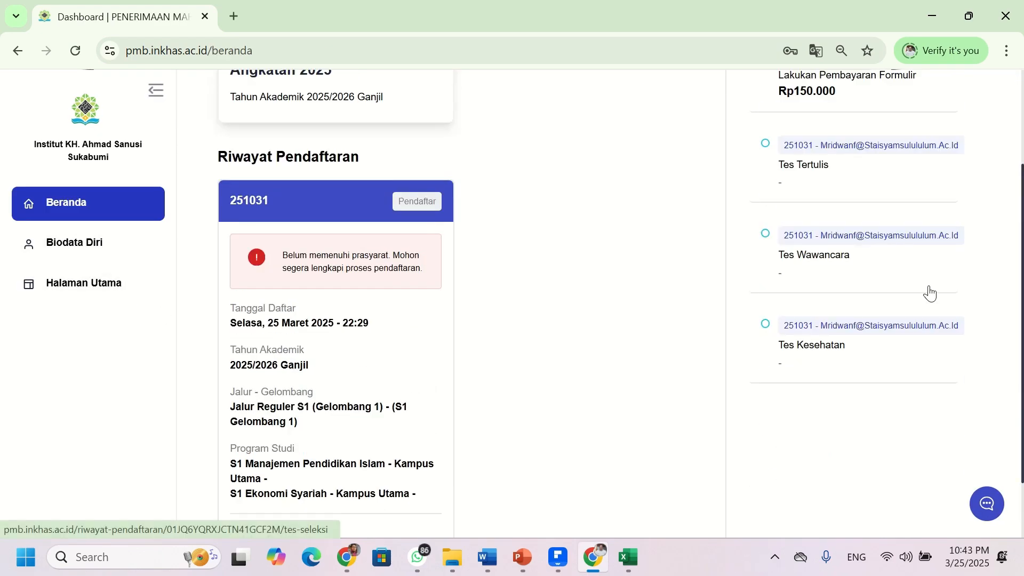
pyautogui.scroll(3, 810, 197)
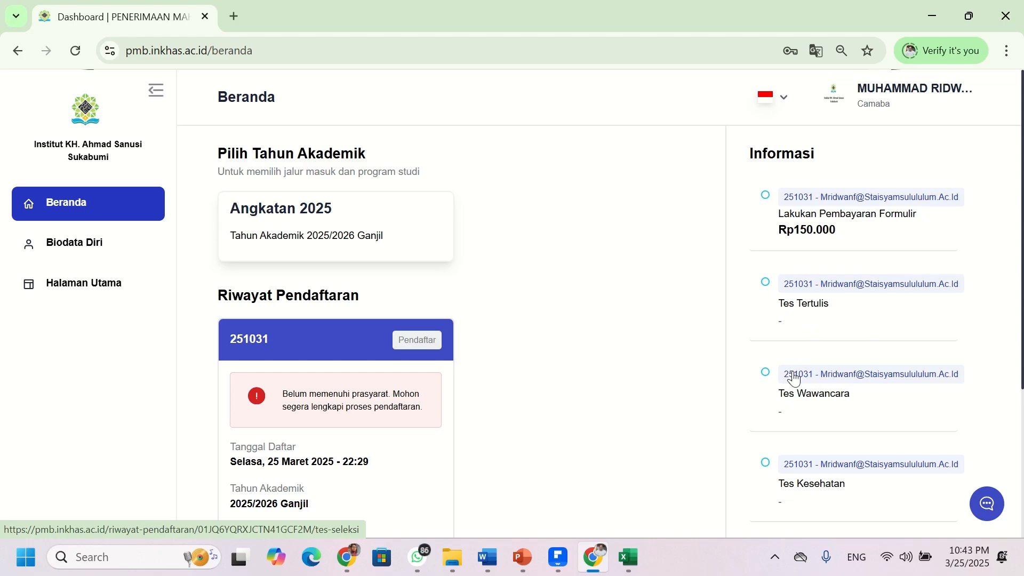
pyautogui.scroll(-4, 795, 377)
pyautogui.scroll(3, 810, 251)
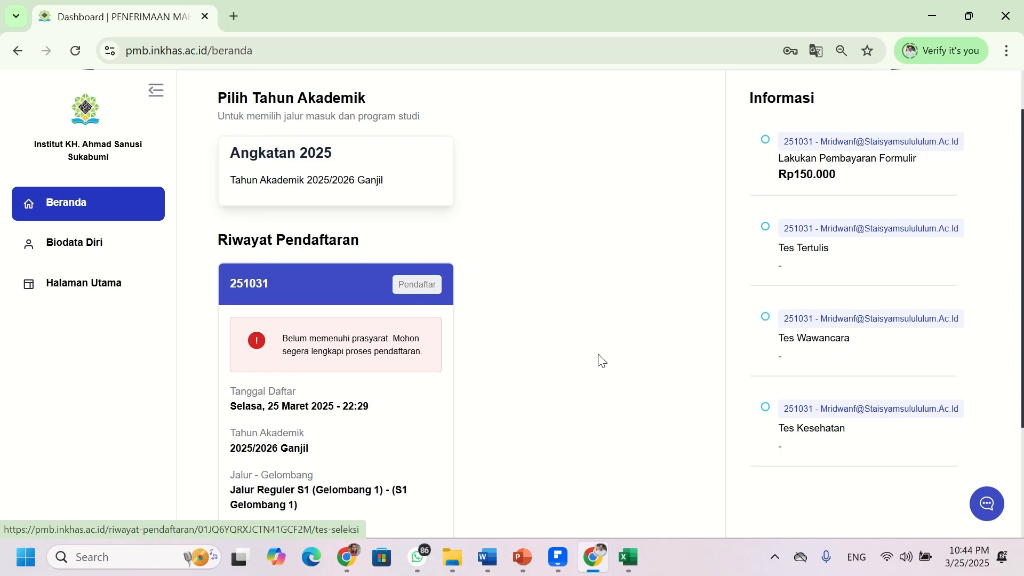
pyautogui.scroll(1, 600, 357)
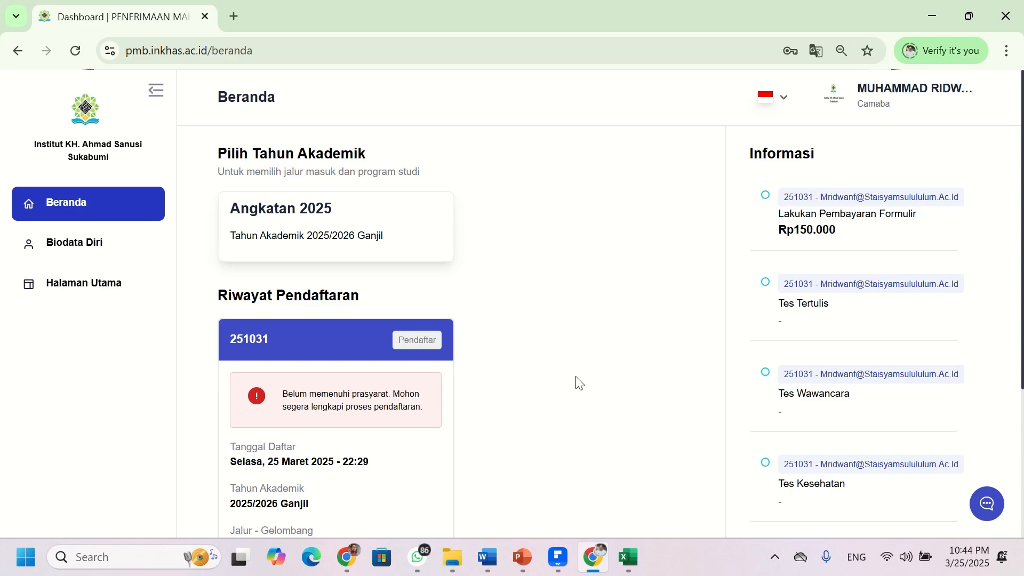
pyautogui.scroll(-4, 436, 348)
pyautogui.scroll(4, 462, 336)
pyautogui.moveTo(507, 4)
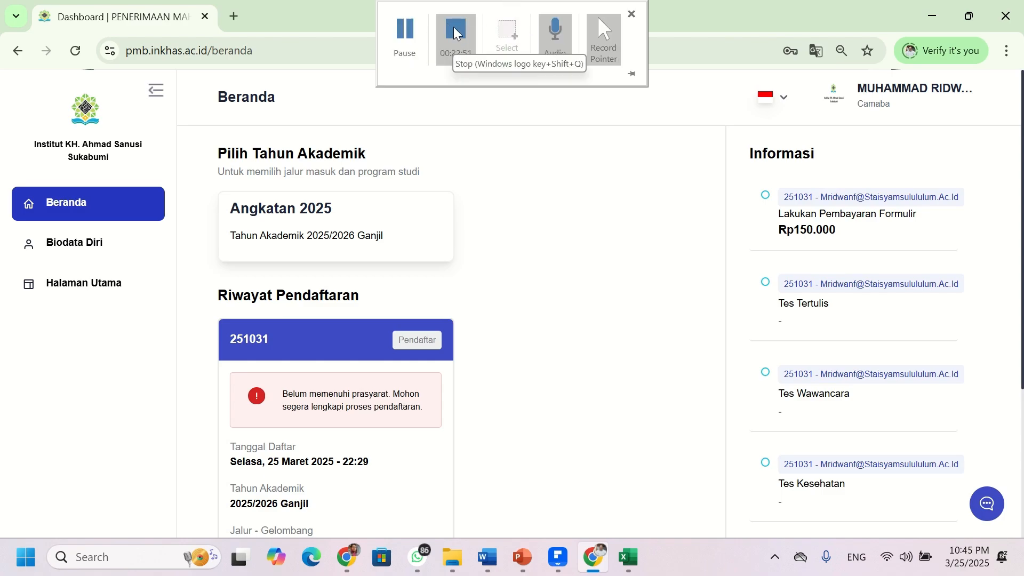